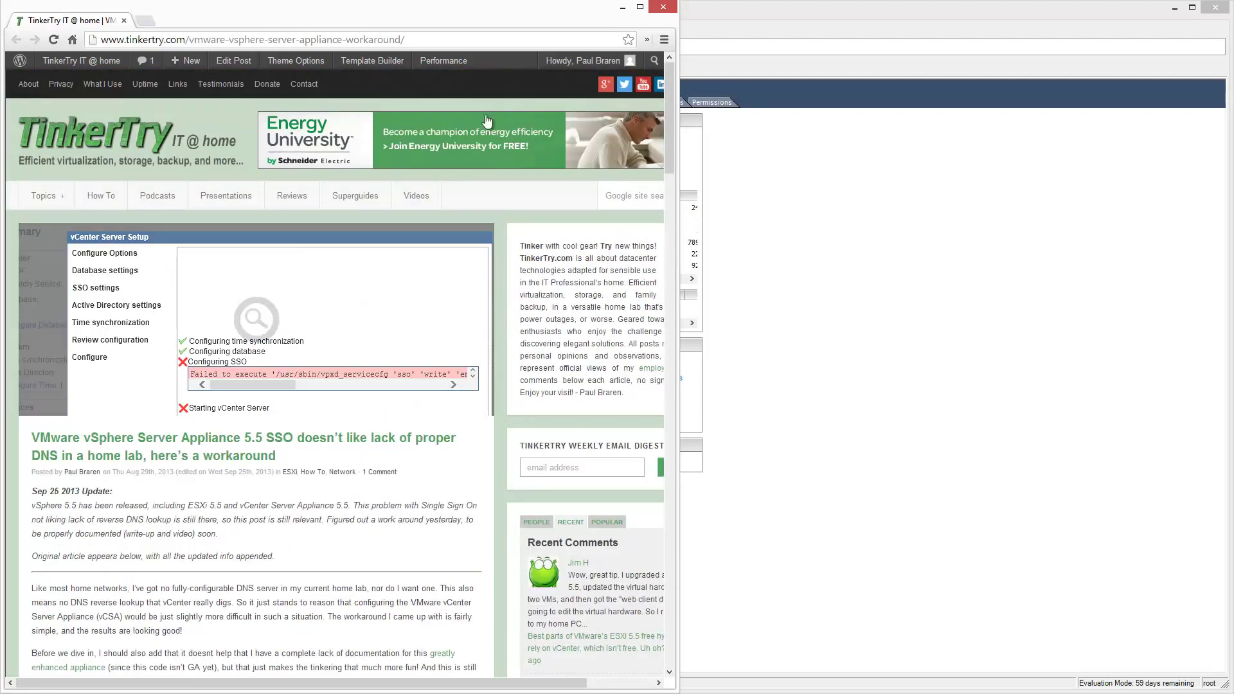
Minimize the Chrome TinkerTry article so the vSphere Client host summary is visible.
left_click(622, 7)
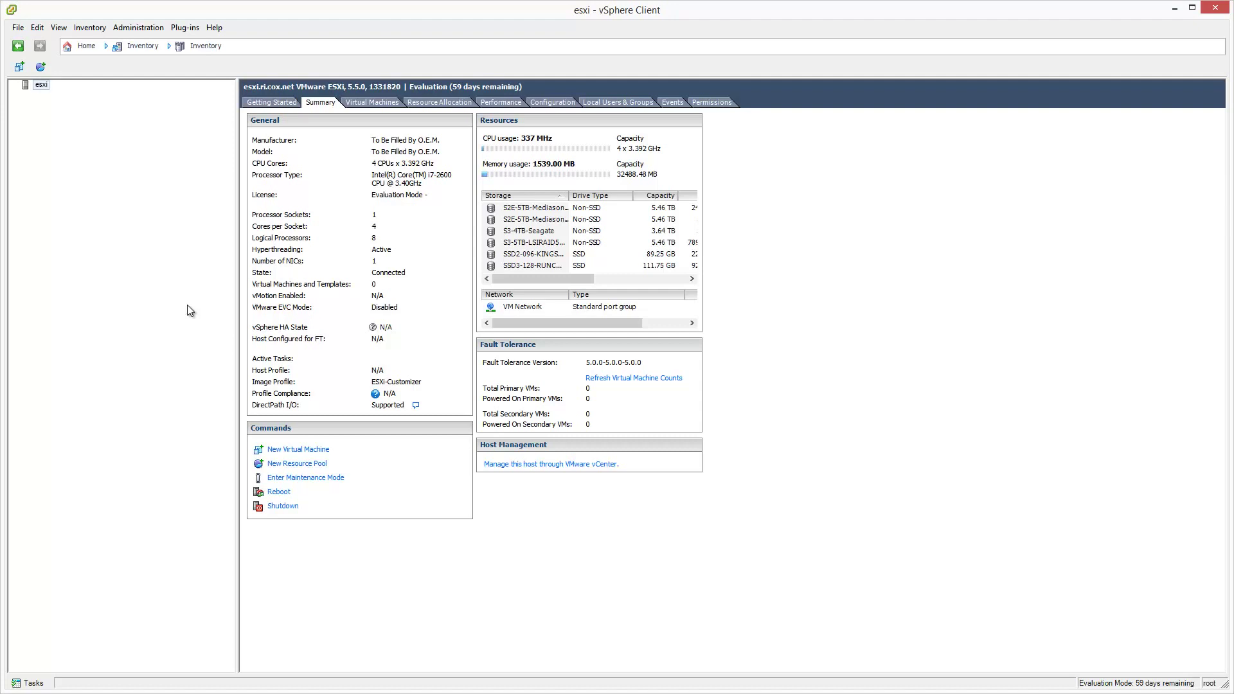
Deploy an OVF template from the vCenter Server Appliance .ova in C:\install and view its template details.
left_click(18, 29)
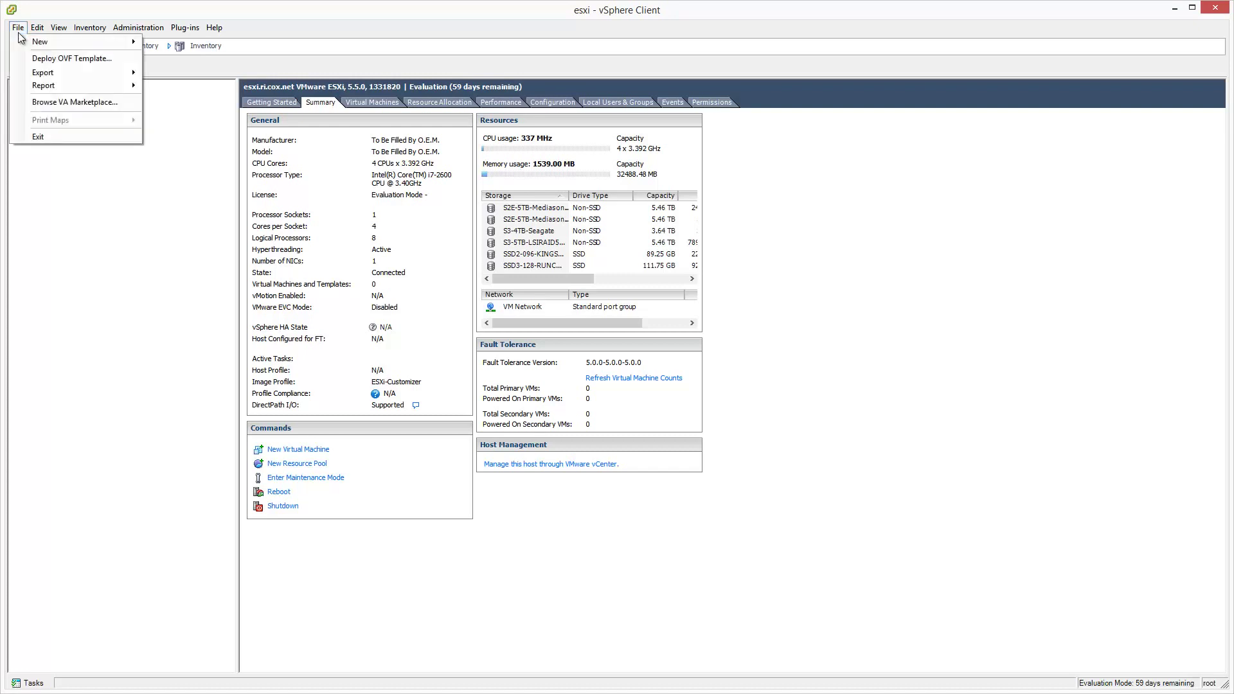
left_click(117, 61)
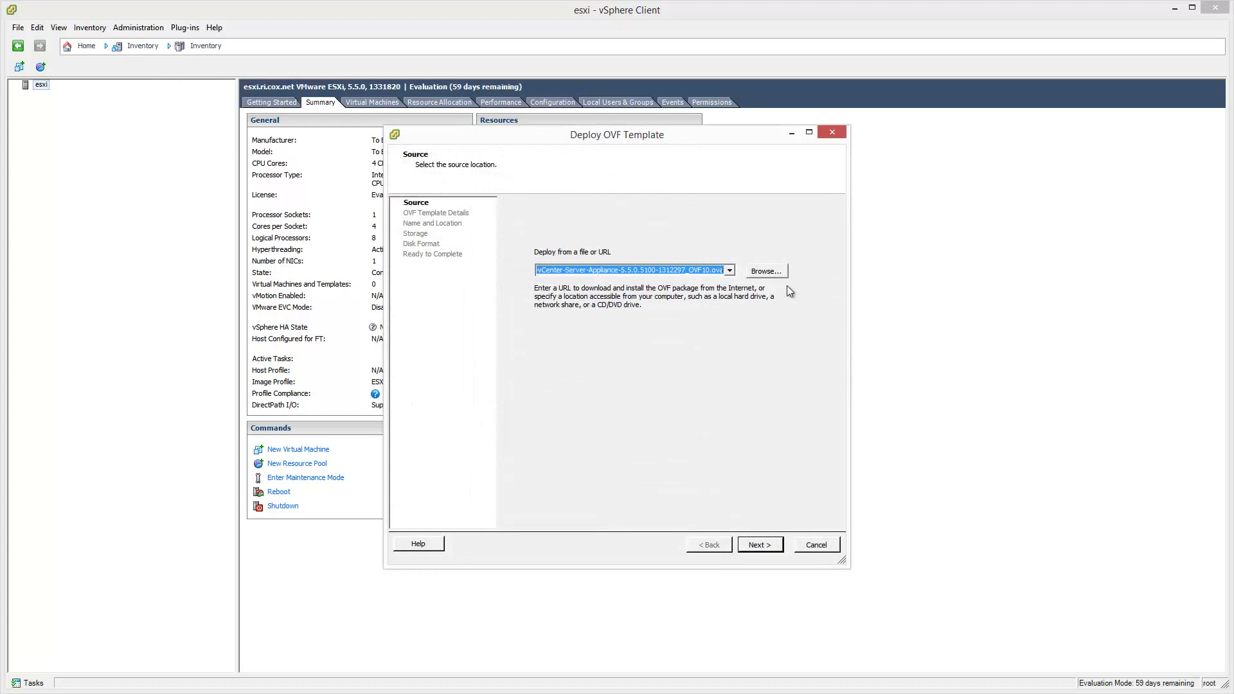
left_click(777, 272)
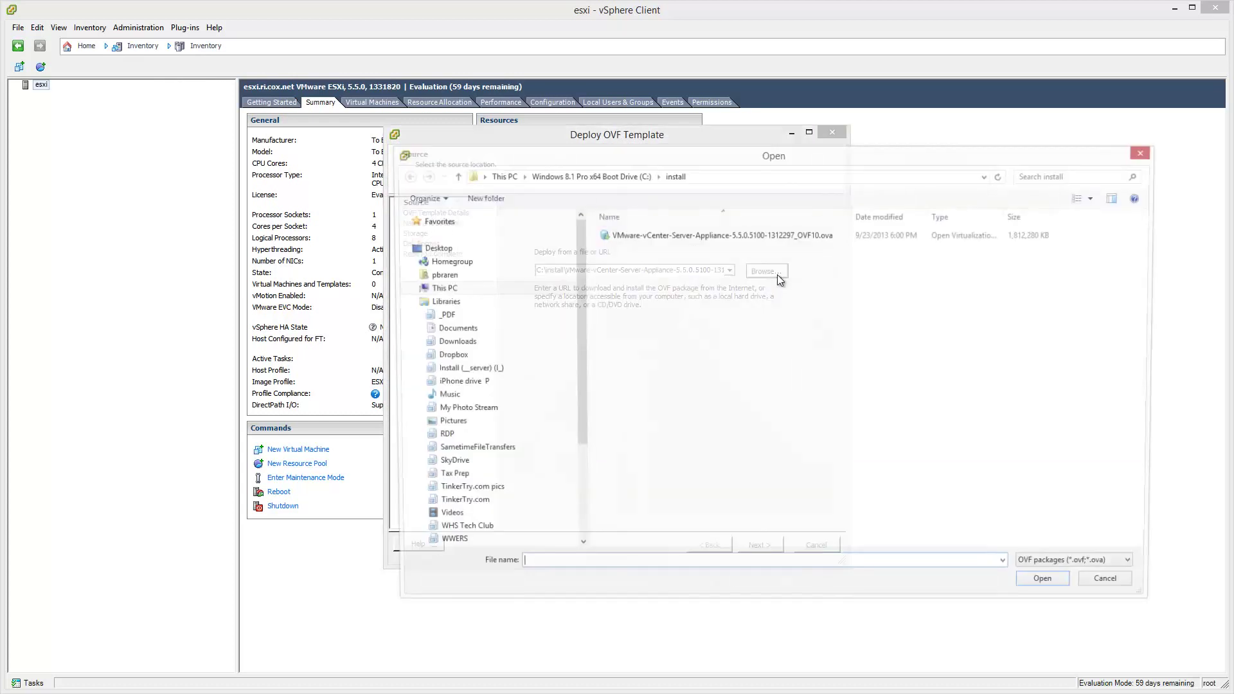
left_click(792, 239)
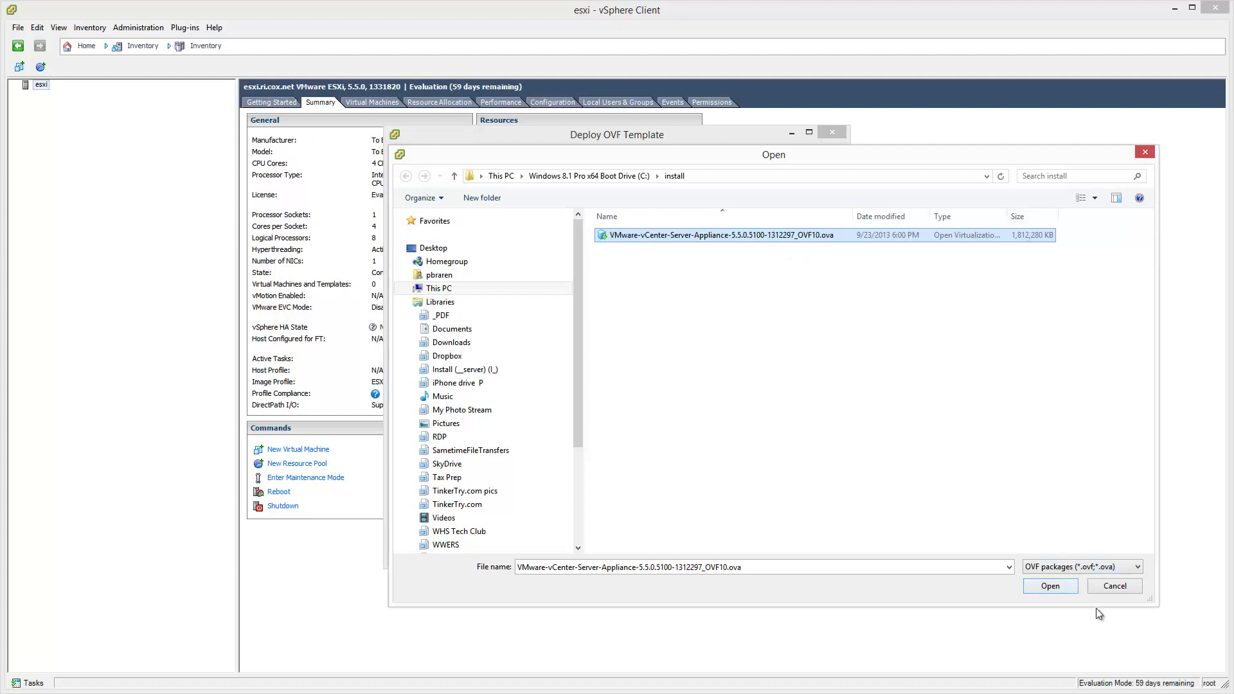
left_click(1068, 586)
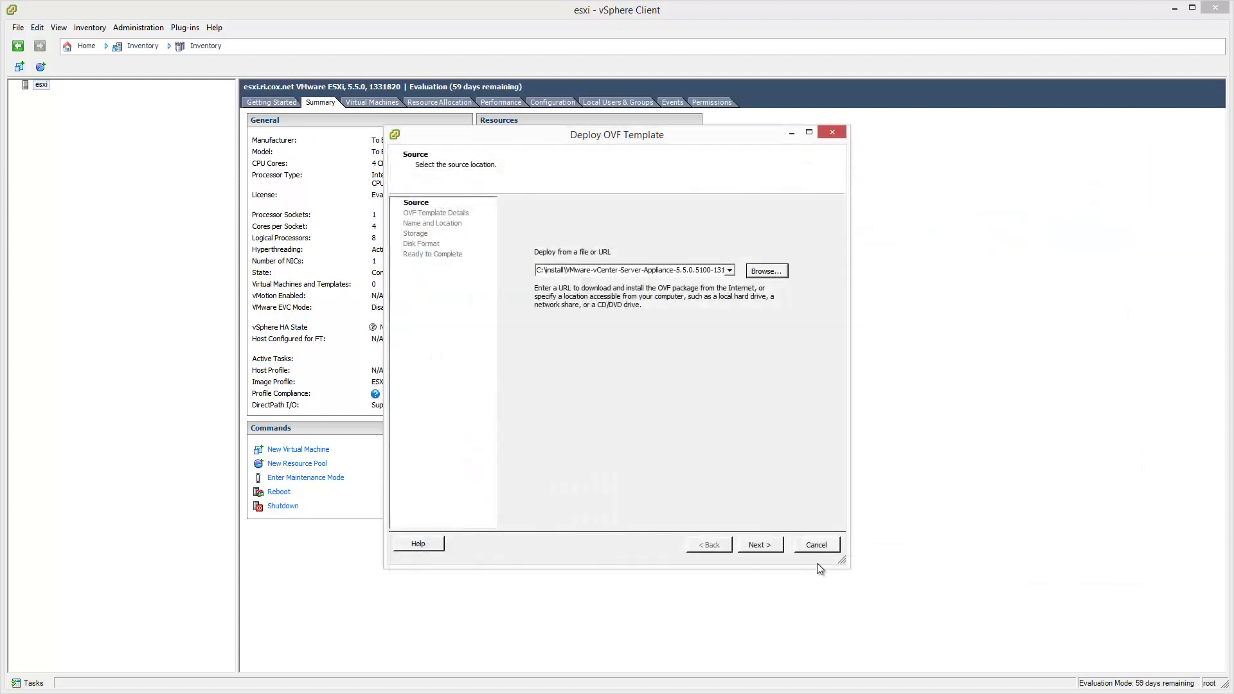
left_click(777, 550)
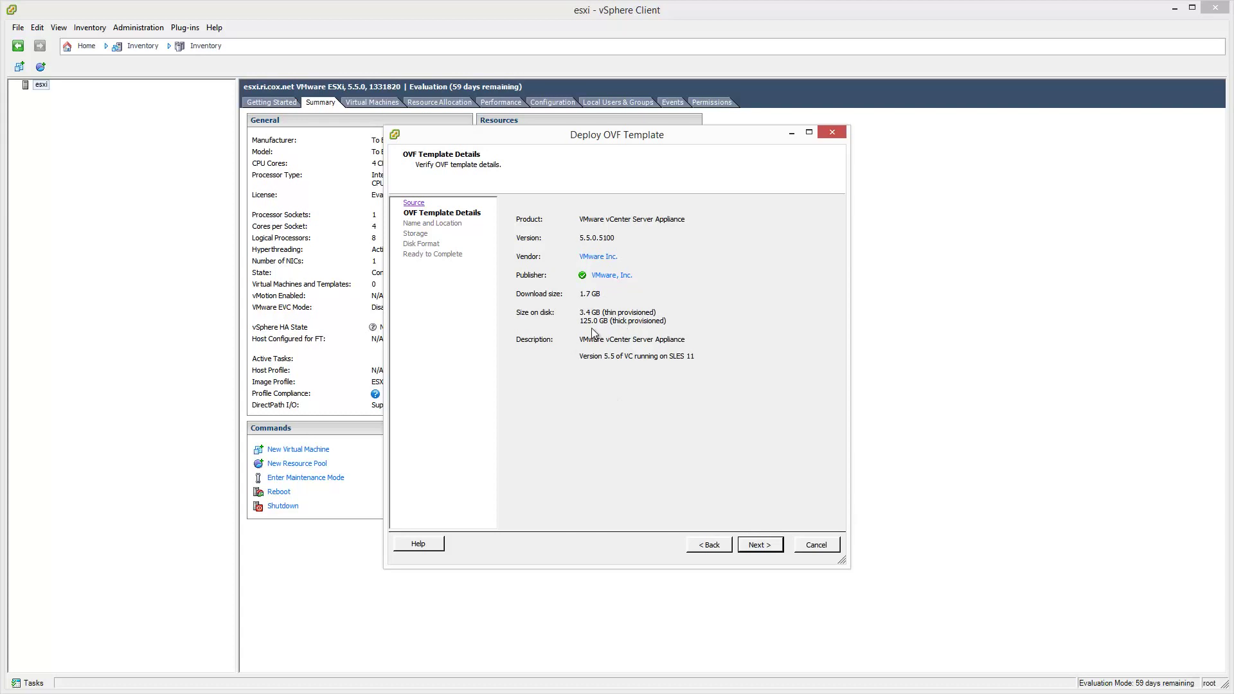
Name the VM 'vcenter-VMware vCenter Server Appliance 1312297'.
left_click(774, 552)
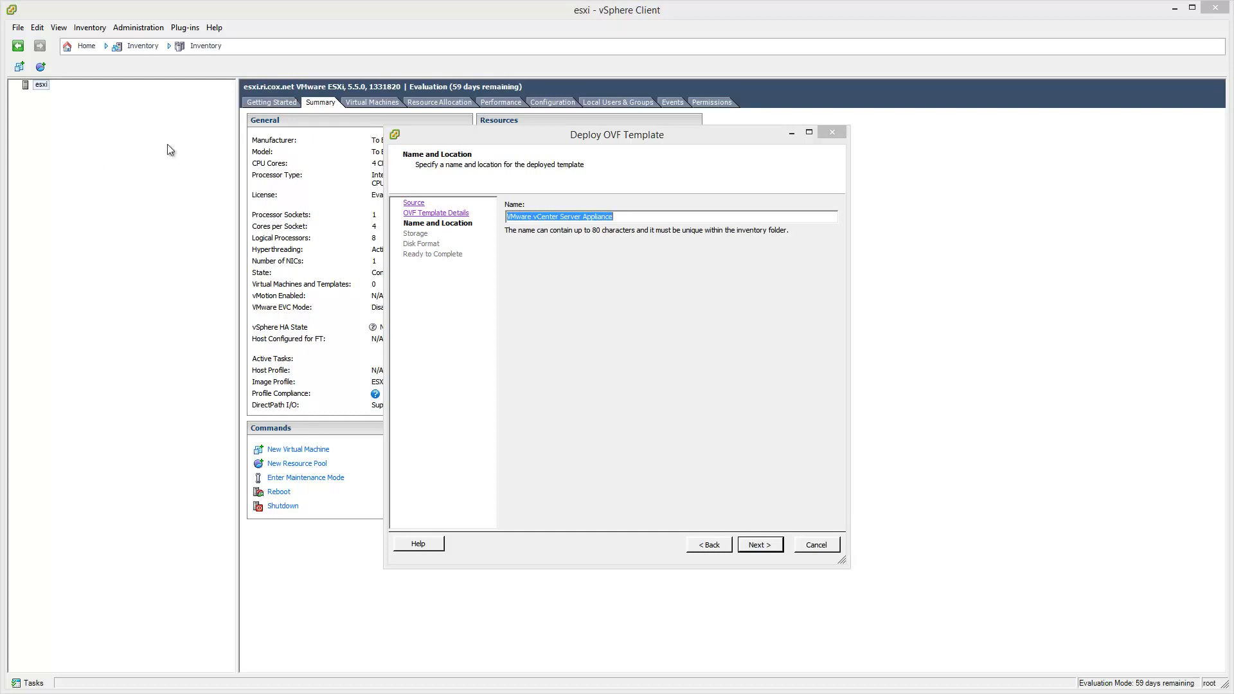
left_click(621, 216)
left_click_drag(621, 216, 322, 199)
type("vcenter-VMware vCenter Server Appliance 1312297")
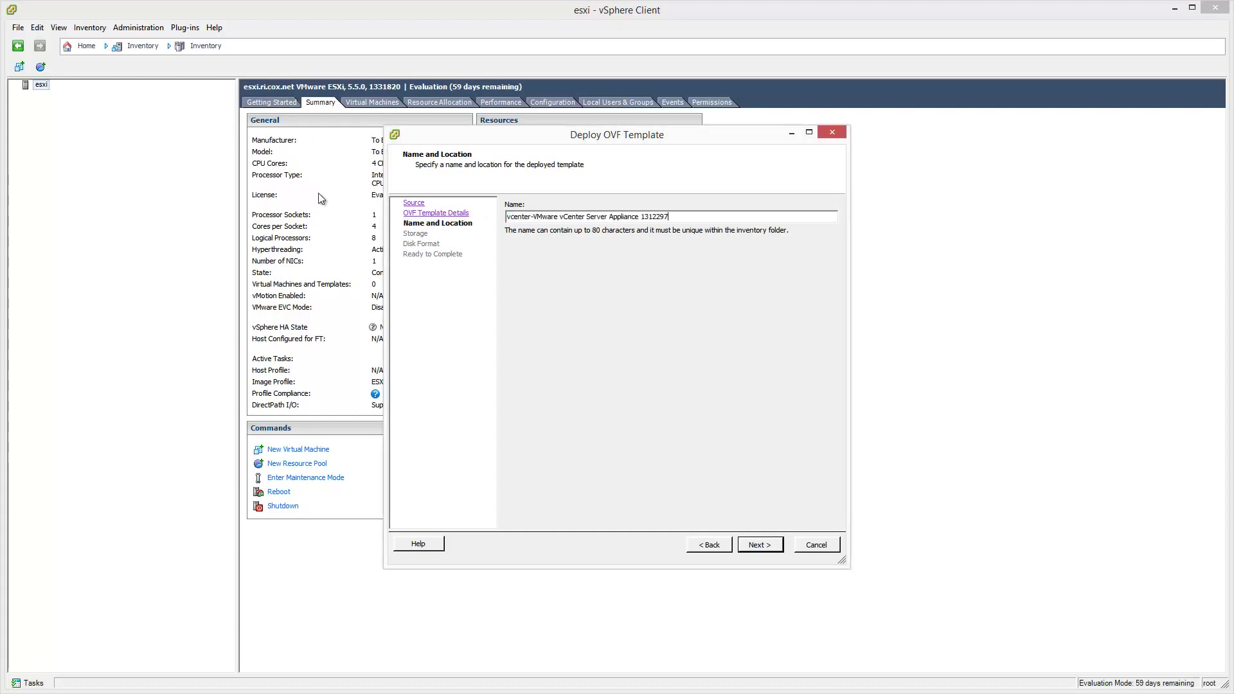
left_click_drag(532, 217, 681, 217)
left_click(680, 217)
Place it on datastore SSD3-128-RUNCORE with Thin Provision disk format, reaching Ready to Complete.
left_click(774, 549)
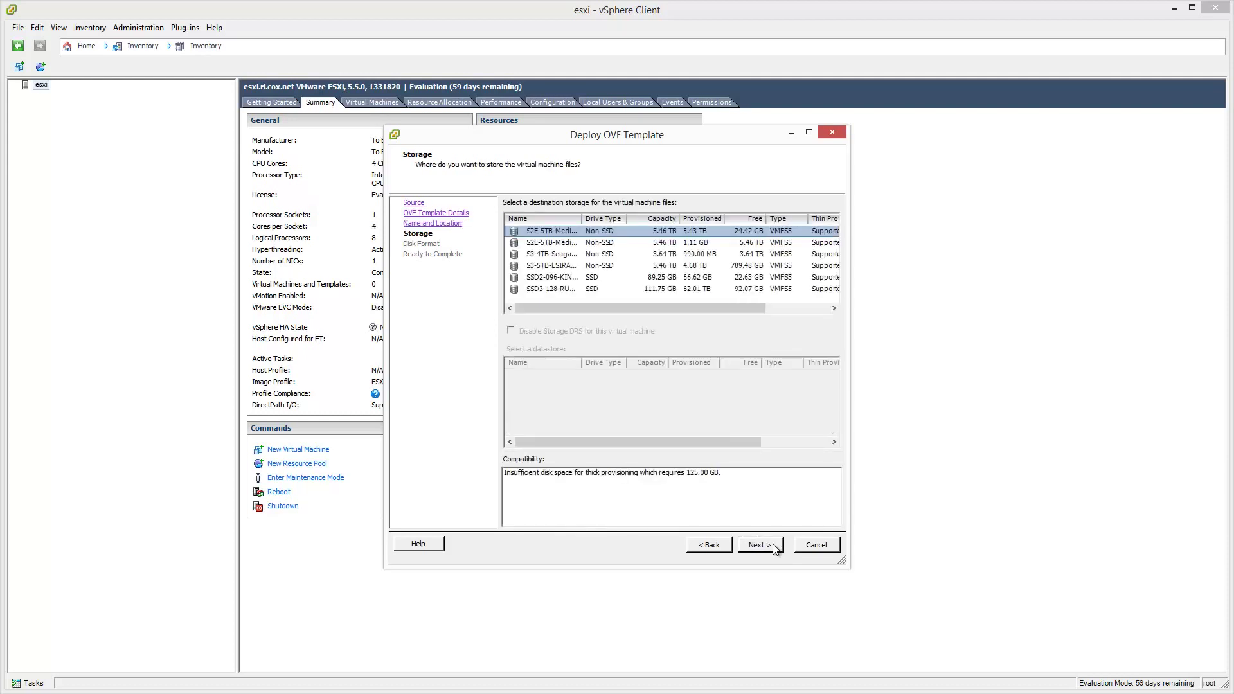
left_click(565, 291)
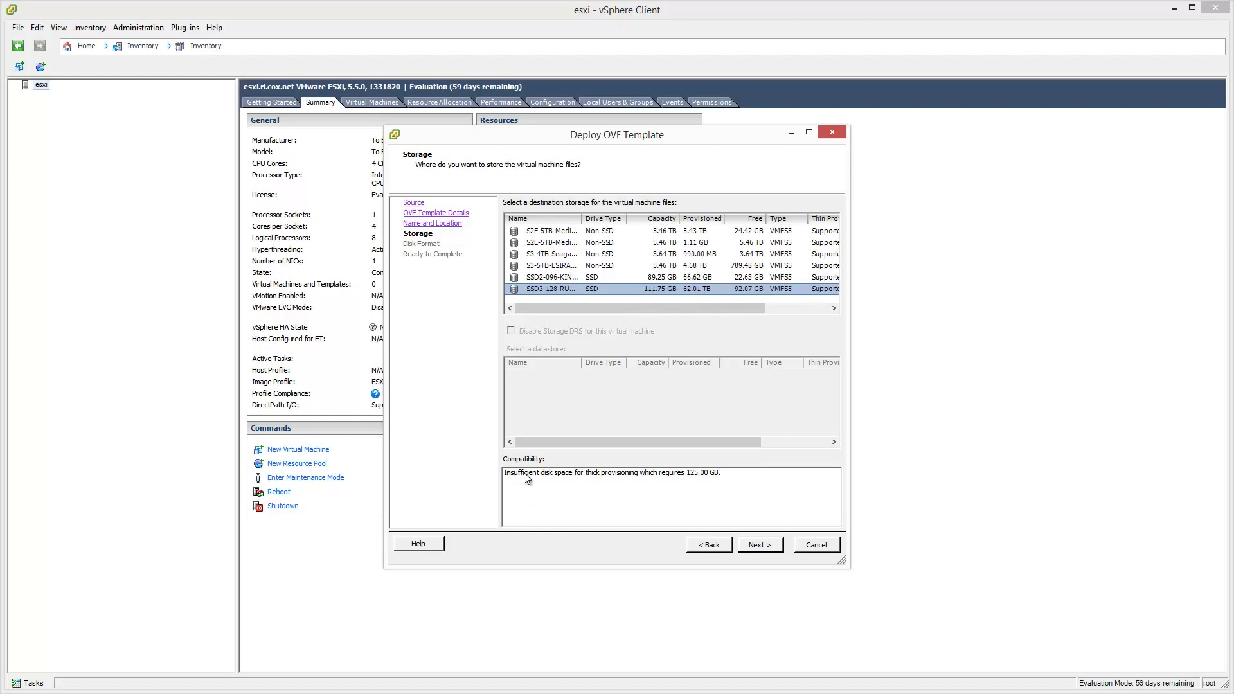
left_click(769, 545)
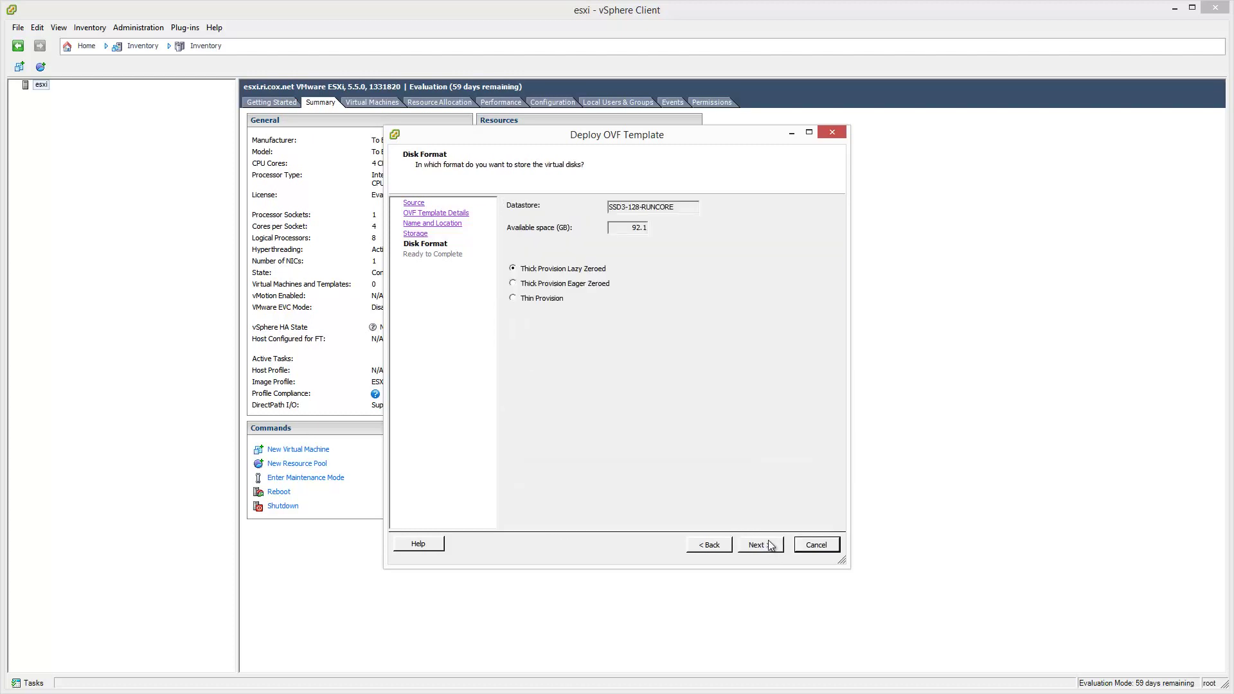
left_click(513, 299)
left_click(773, 553)
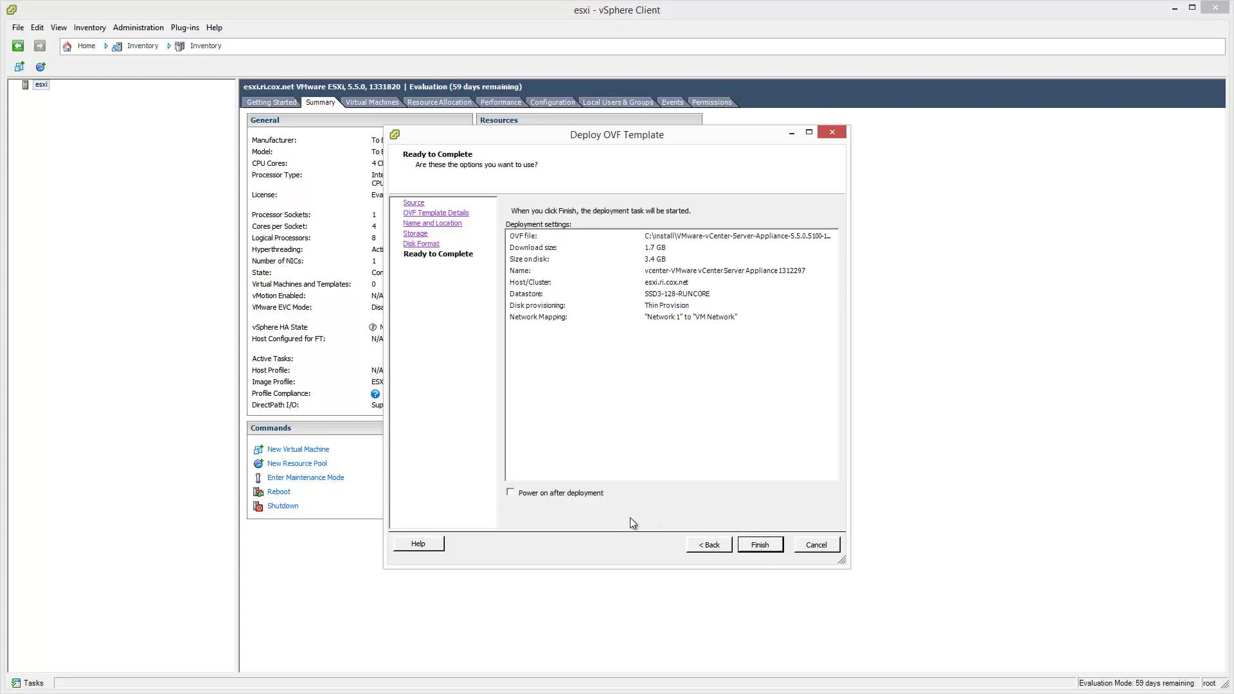
Finish the appliance deployment, watch network throughput in Task Manager, and close the success dialog.
left_click(771, 551)
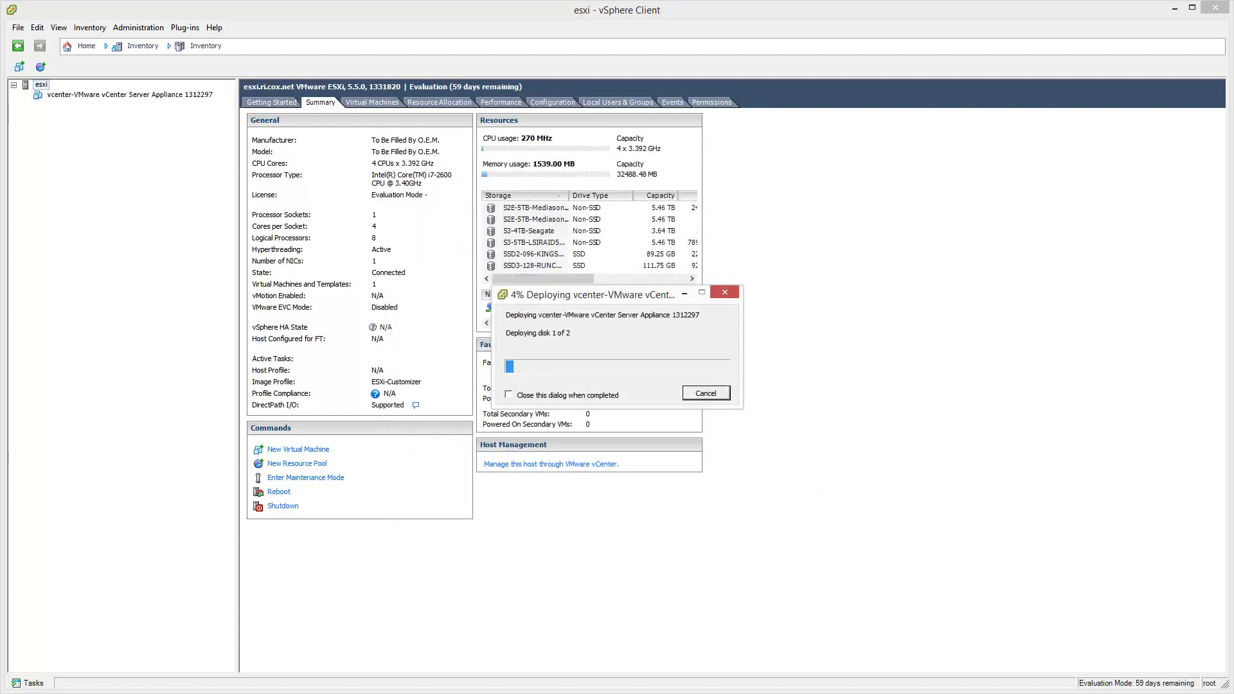
key("ctrl+shift+Escape")
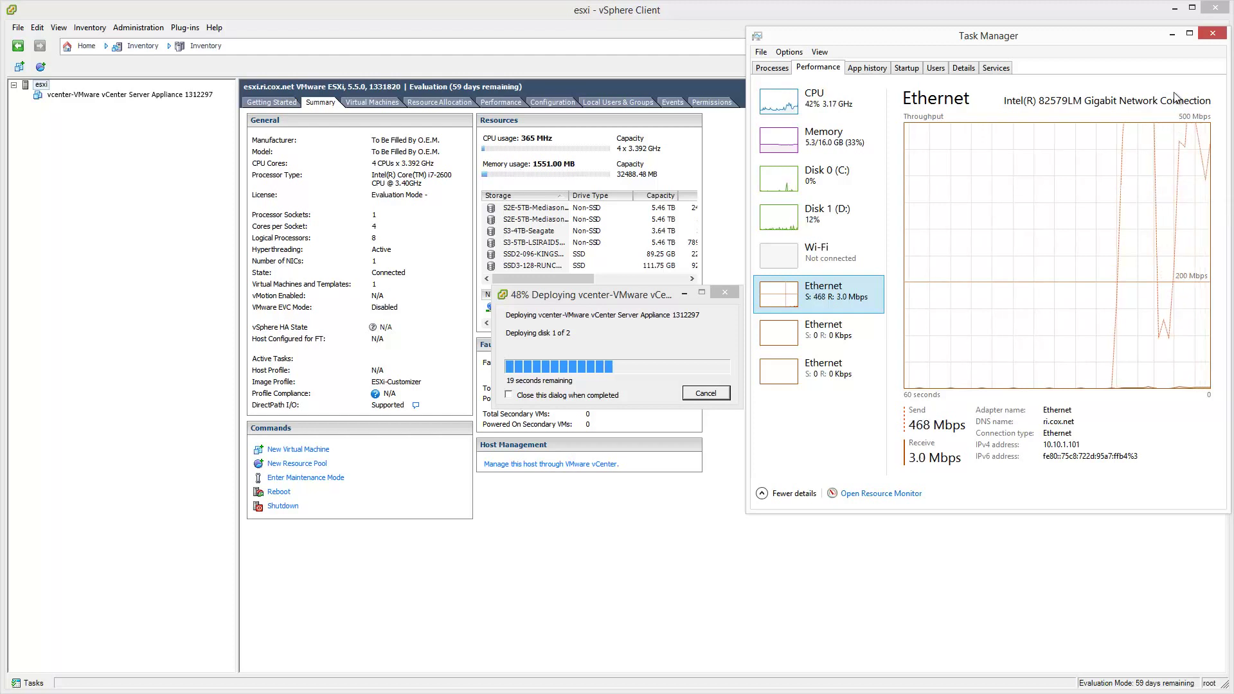
left_click(1173, 38)
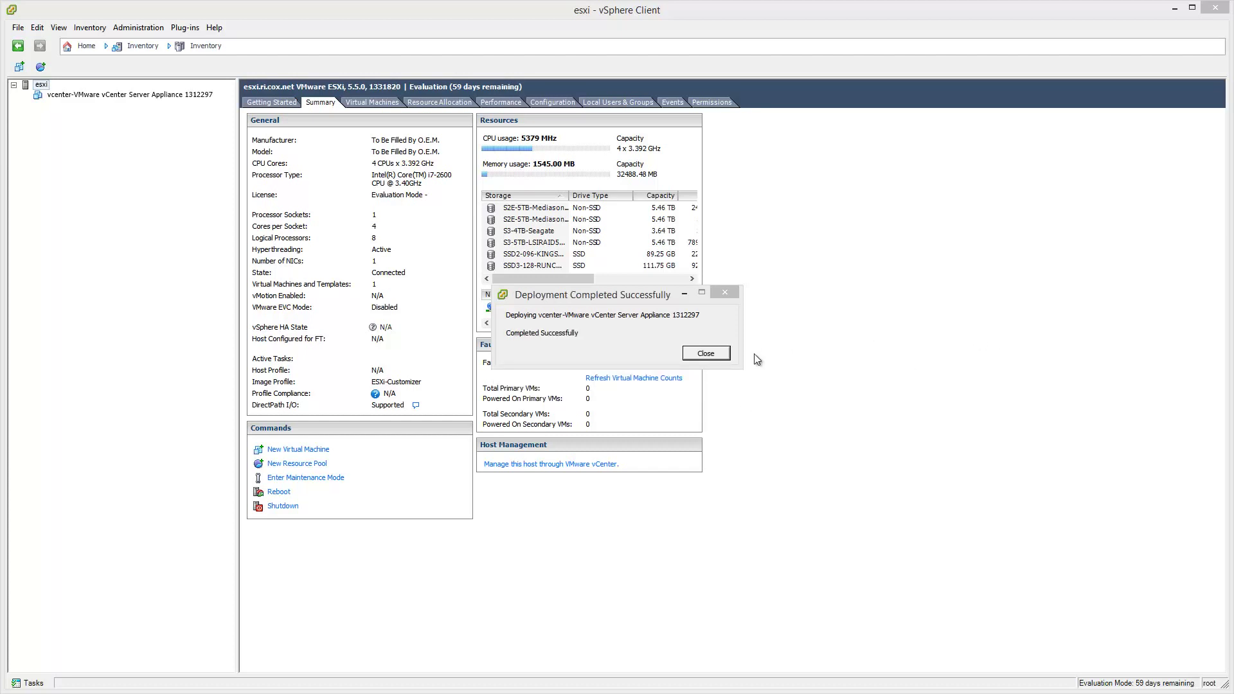
left_click(720, 357)
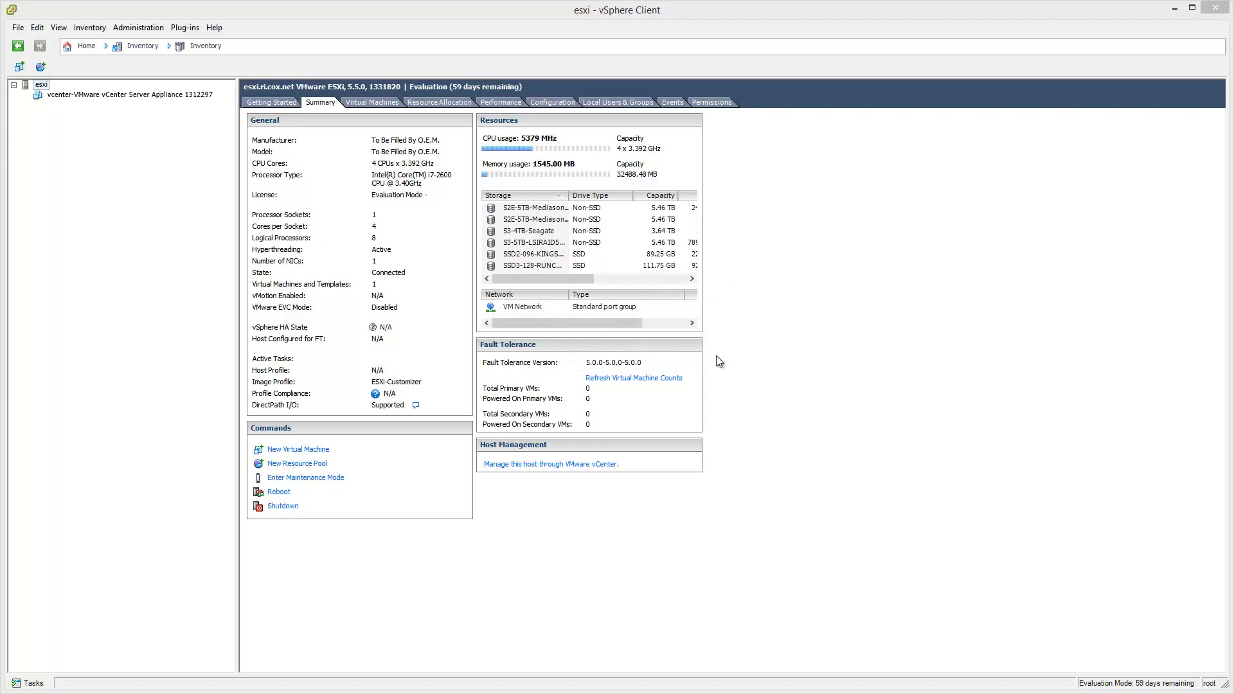
Lower the vCenter appliance VM's memory from 8192 MB to 6144 MB.
left_click(91, 95)
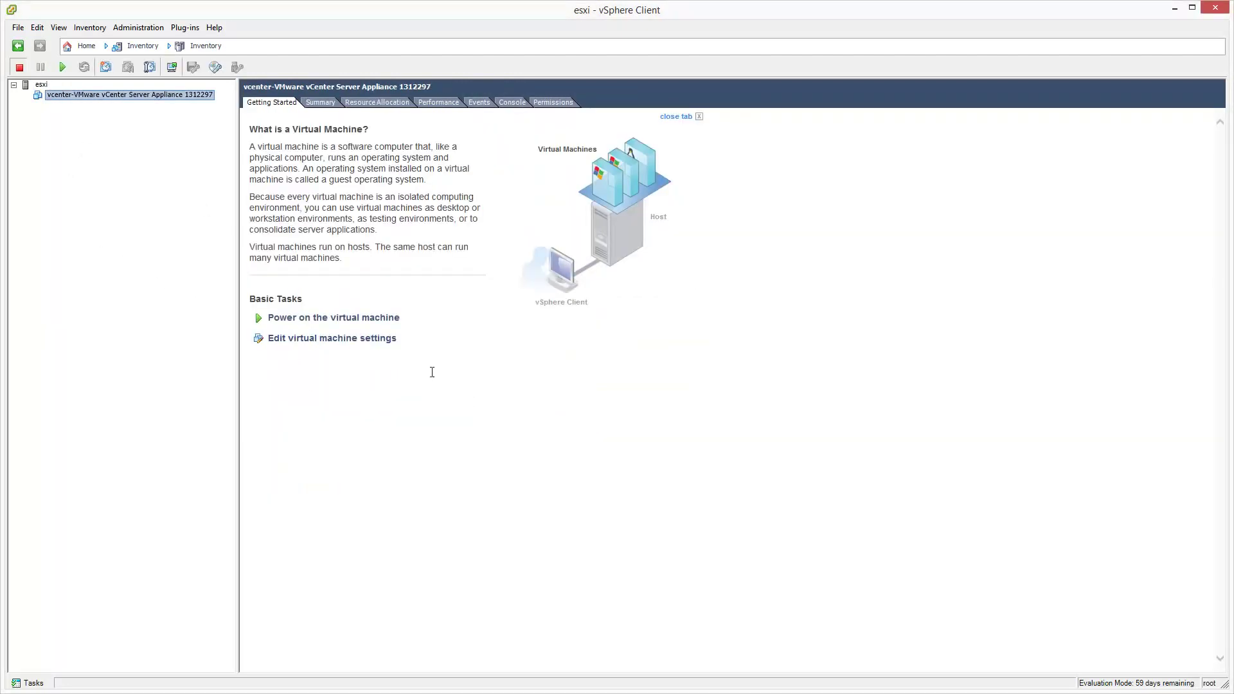
left_click(393, 339)
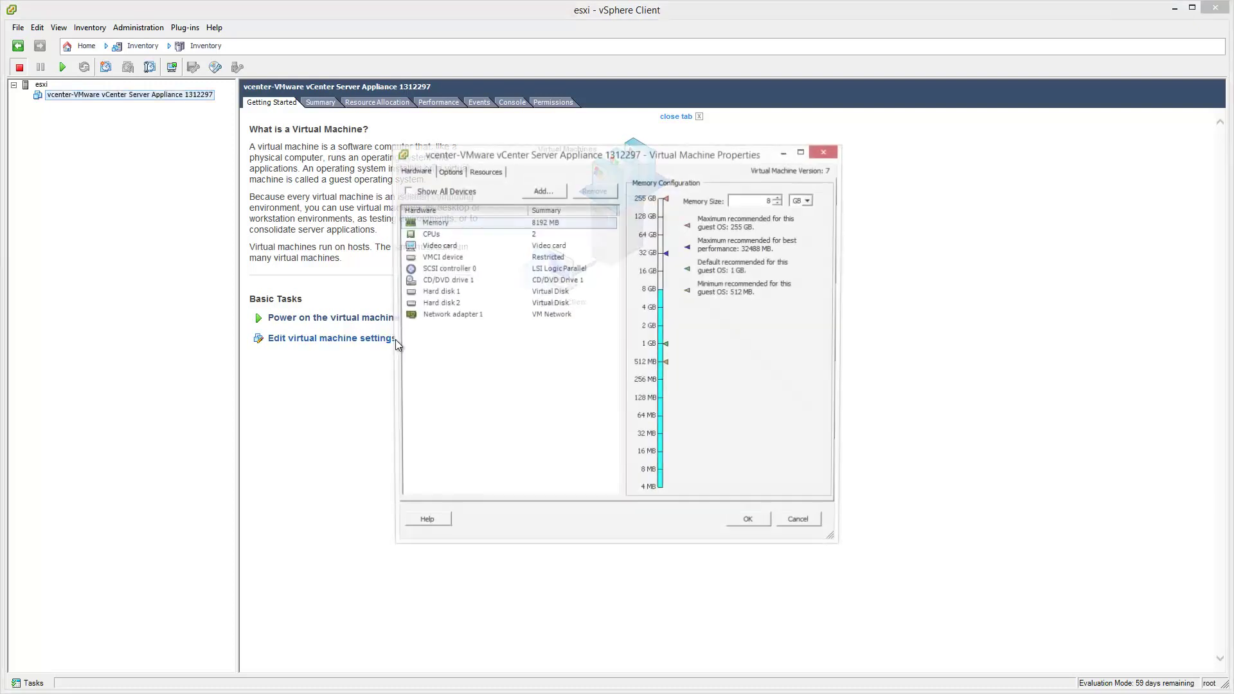
left_click(779, 204)
left_click(778, 204)
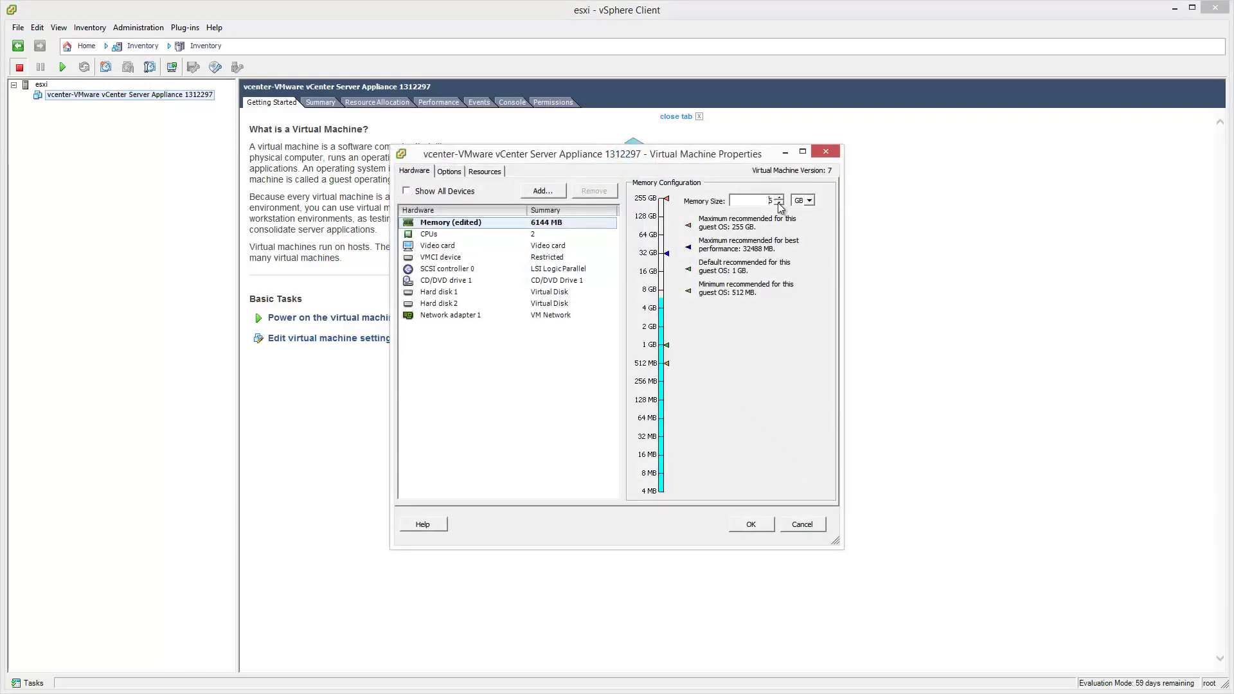
left_click(762, 528)
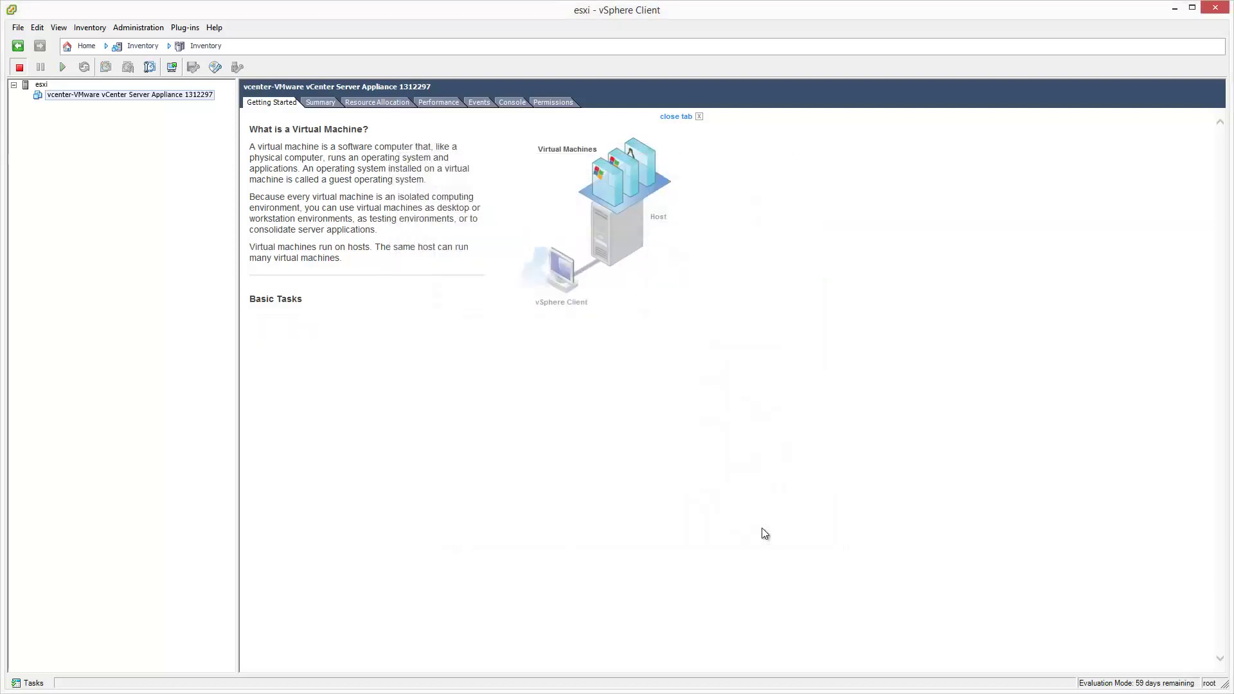
Power on the vCenter appliance from its Console tab and narrow the client to the right half.
left_click(513, 108)
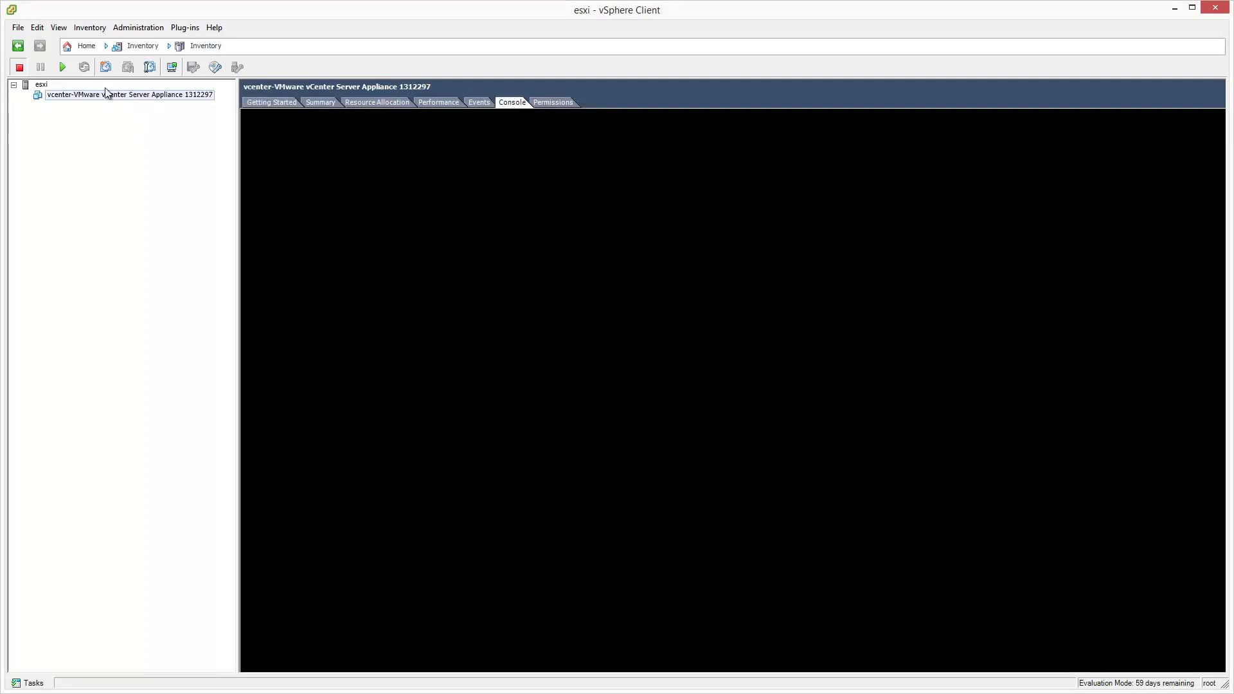
left_click(64, 67)
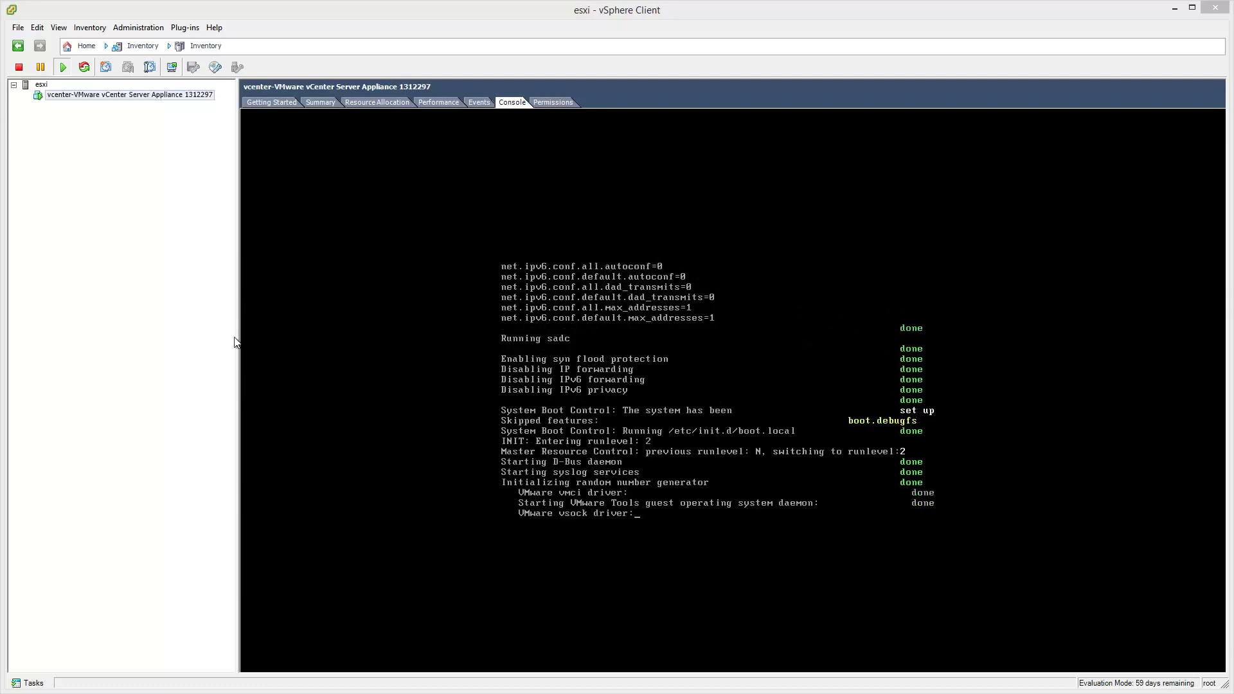
left_click_drag(236, 333, 78, 313)
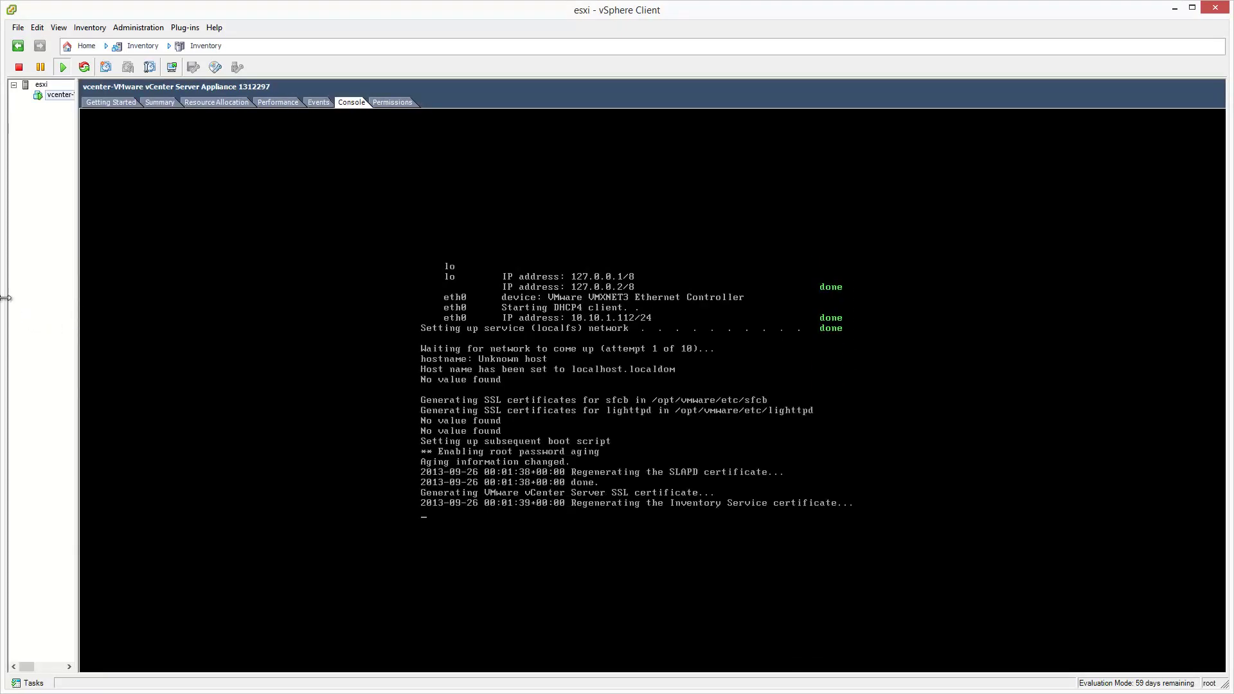
left_click_drag(5, 299, 679, 311)
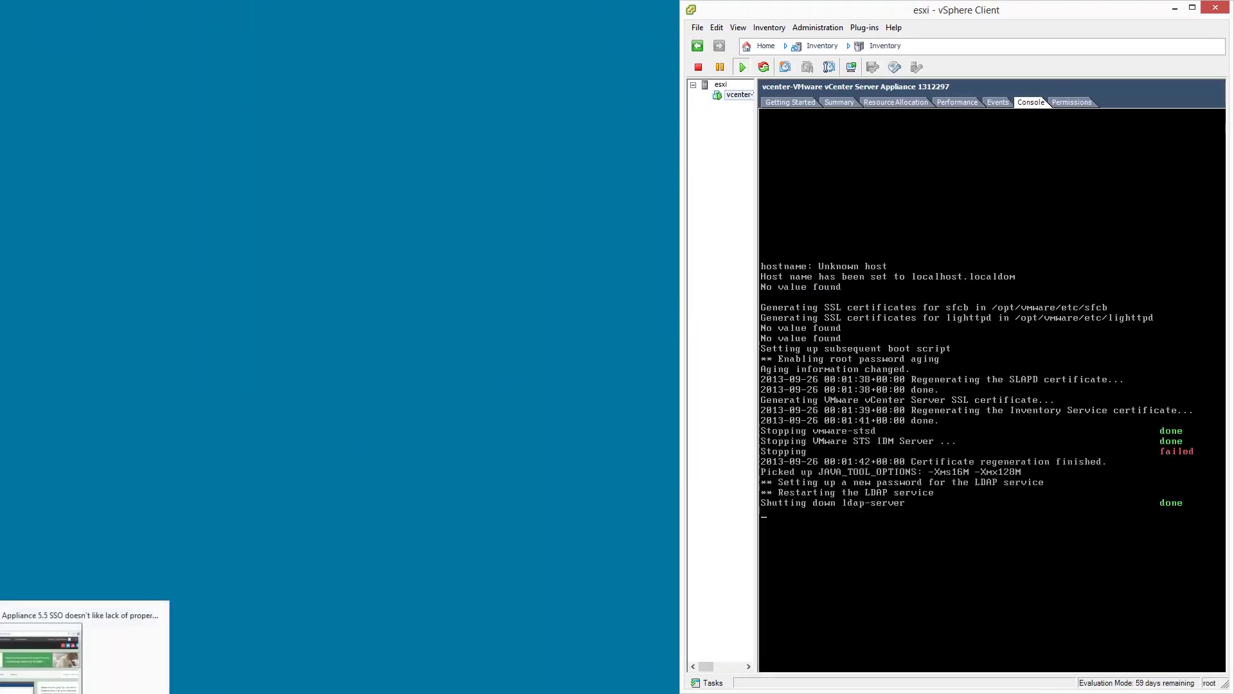
left_click(77, 681)
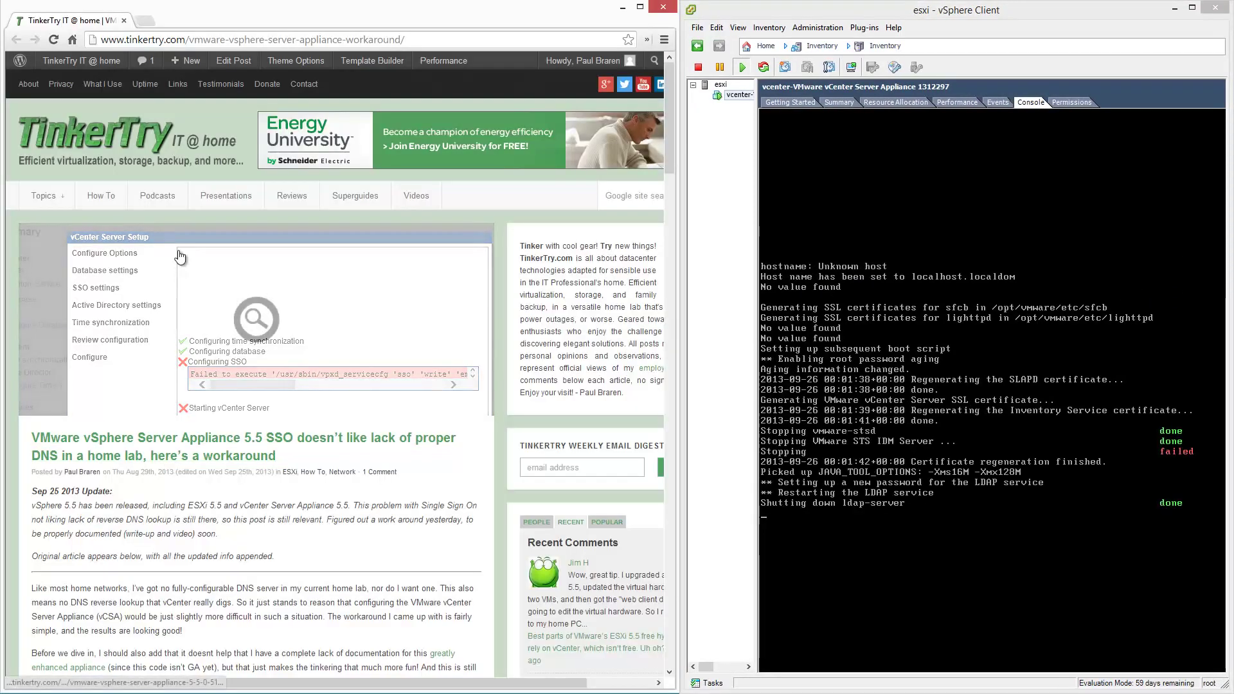
left_click(155, 43)
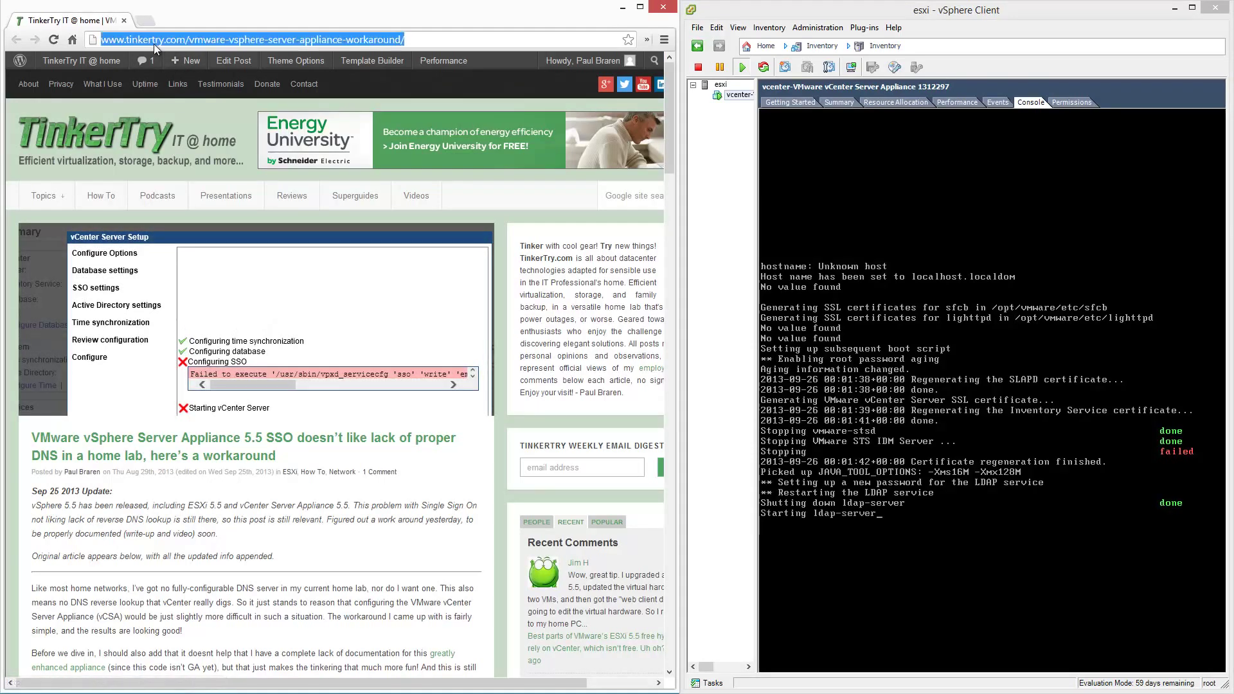
type("https:/")
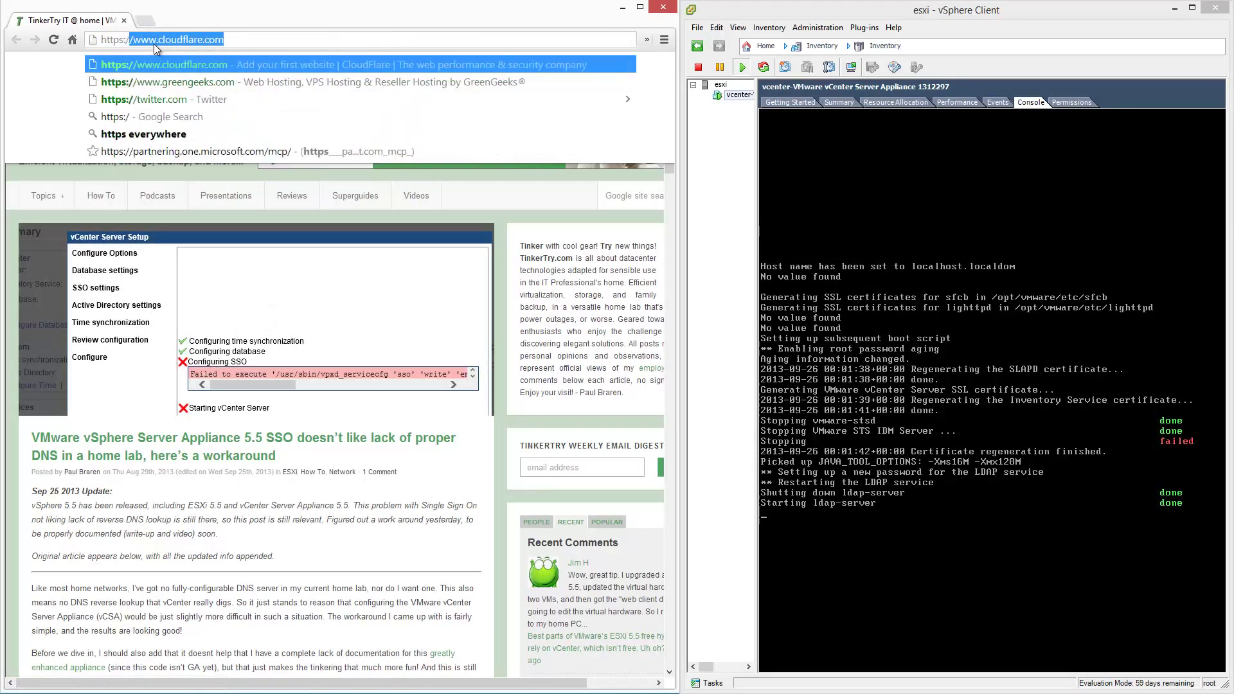
type("/")
type("10.")
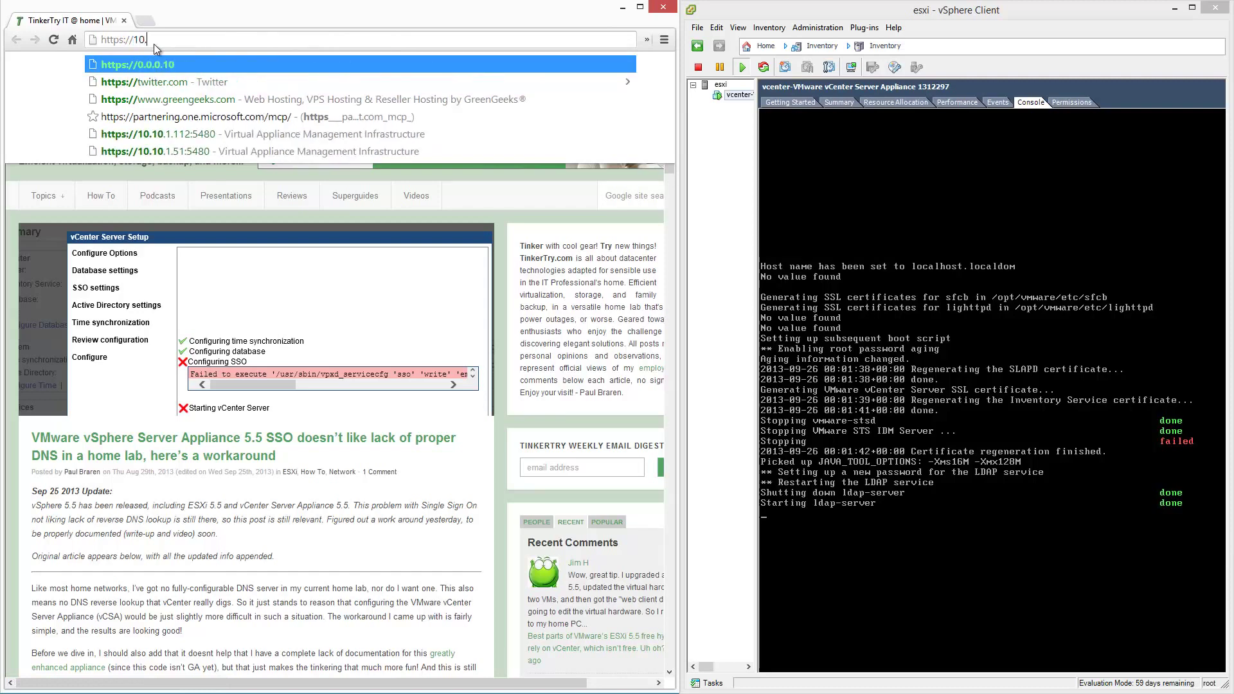
type("10.1.")
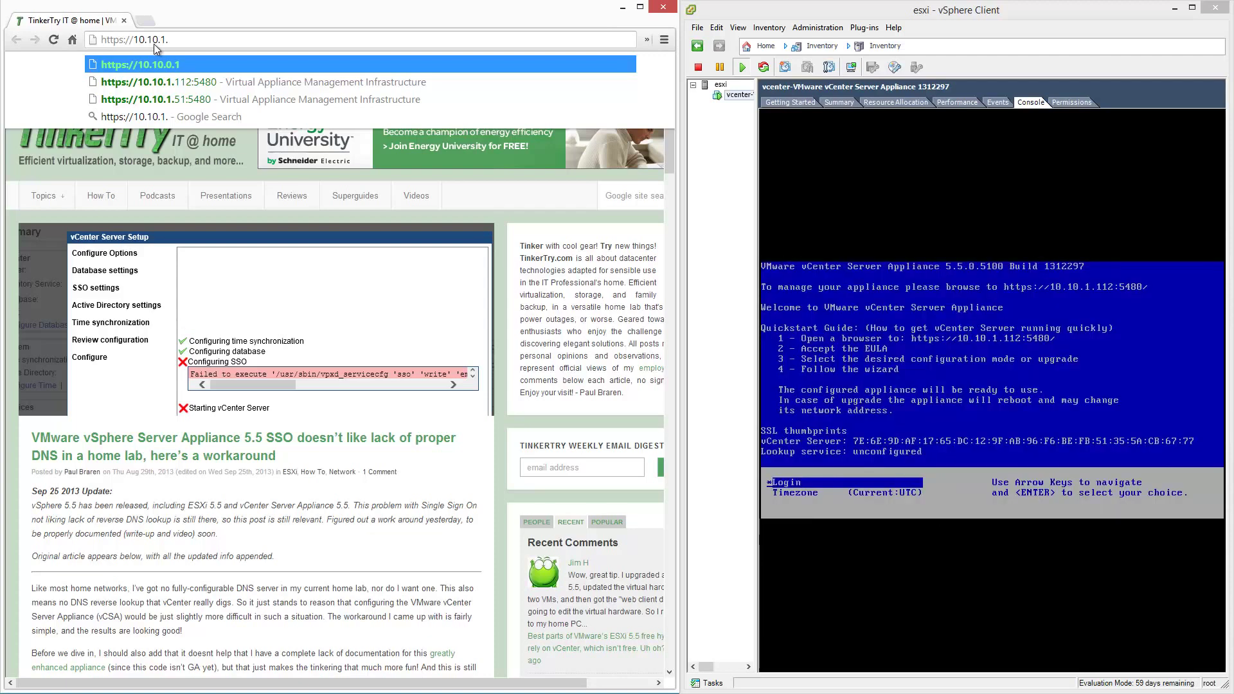
type("112:5480")
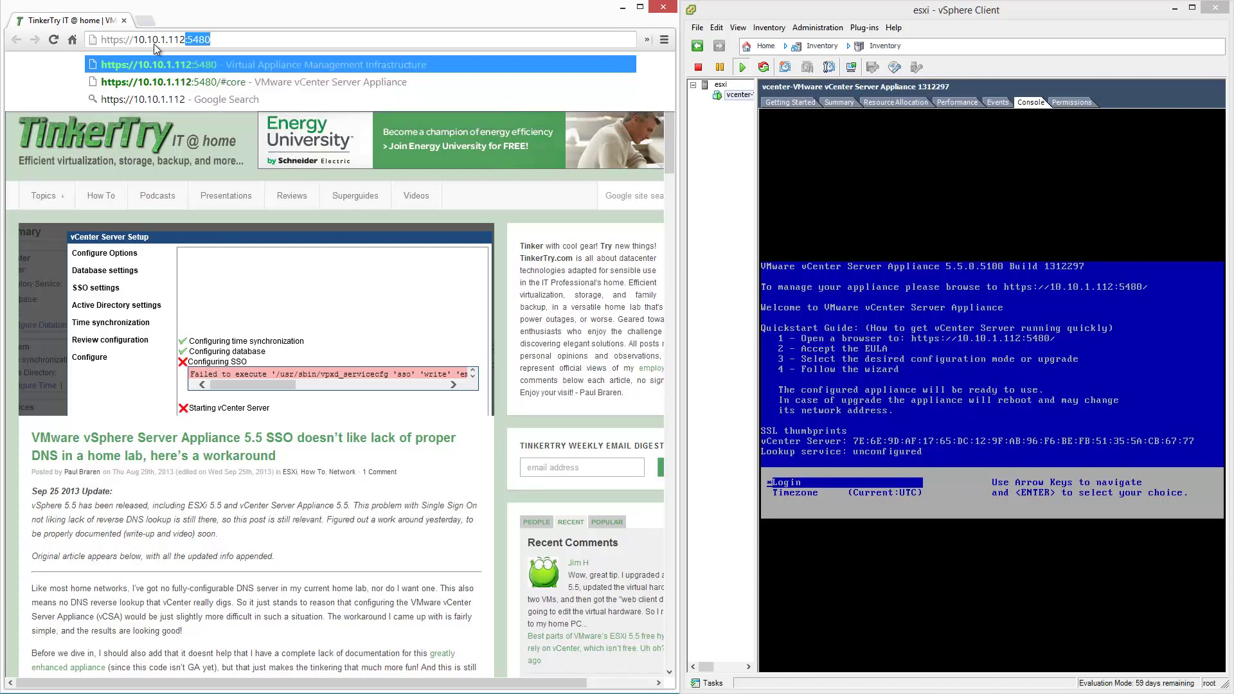
key("Right")
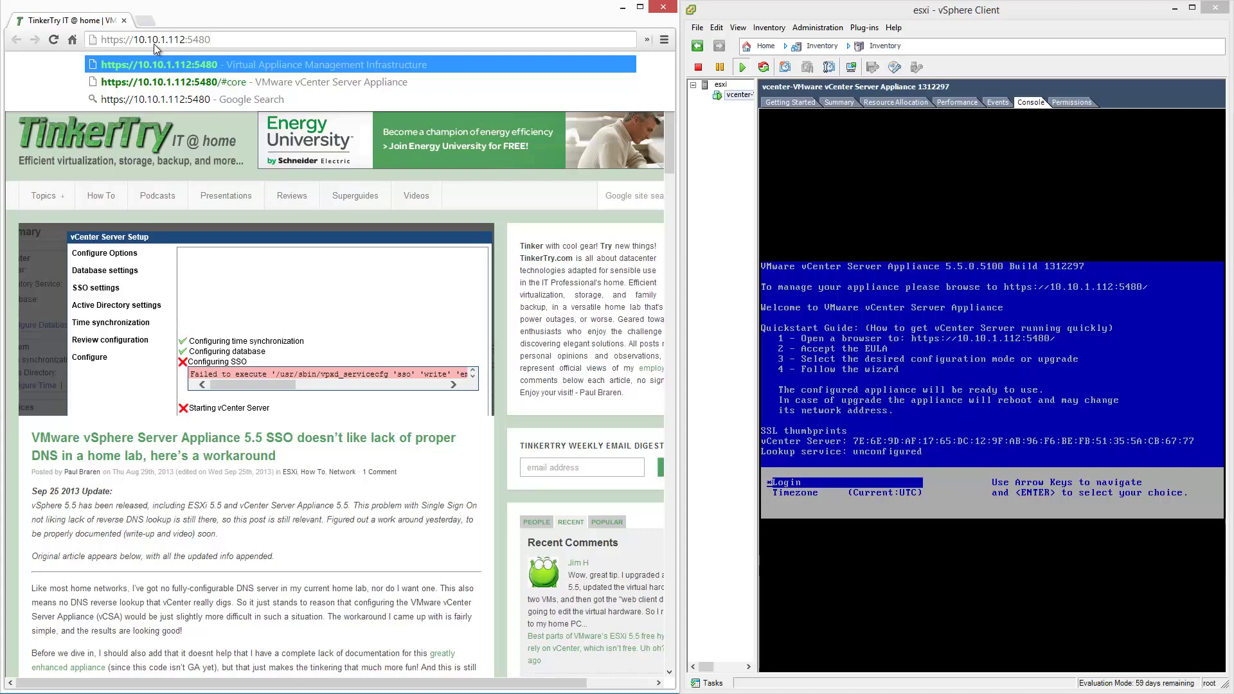
key("Return")
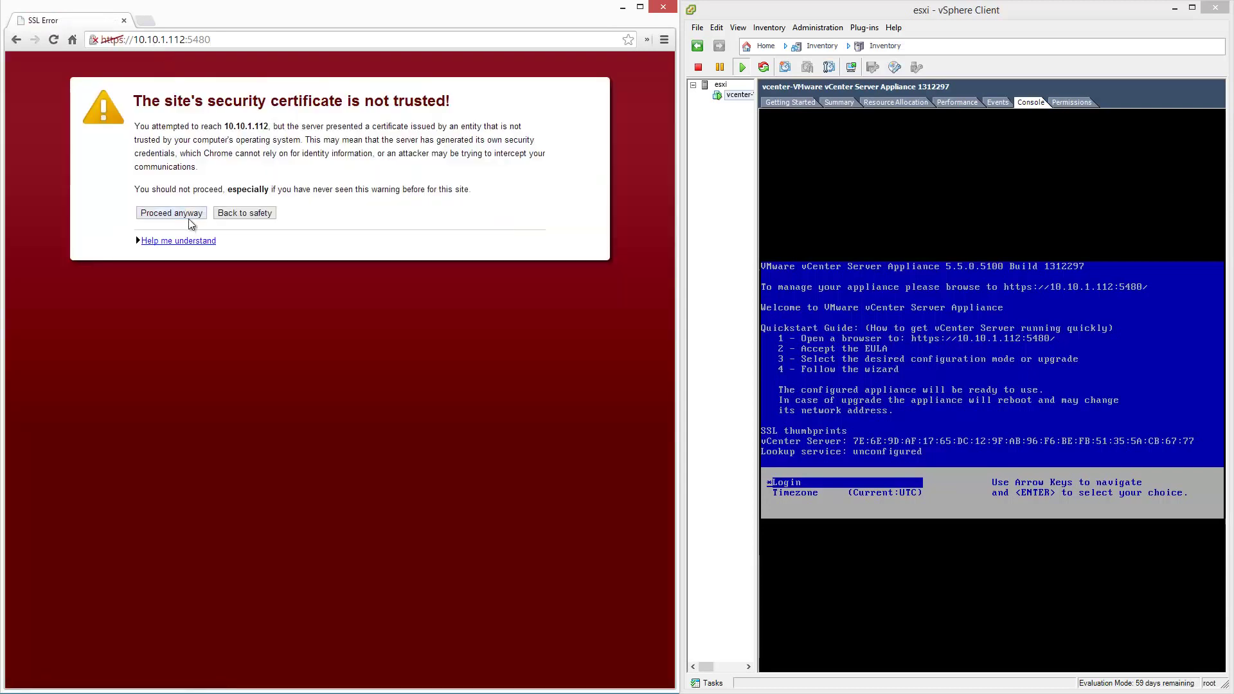
left_click(203, 215)
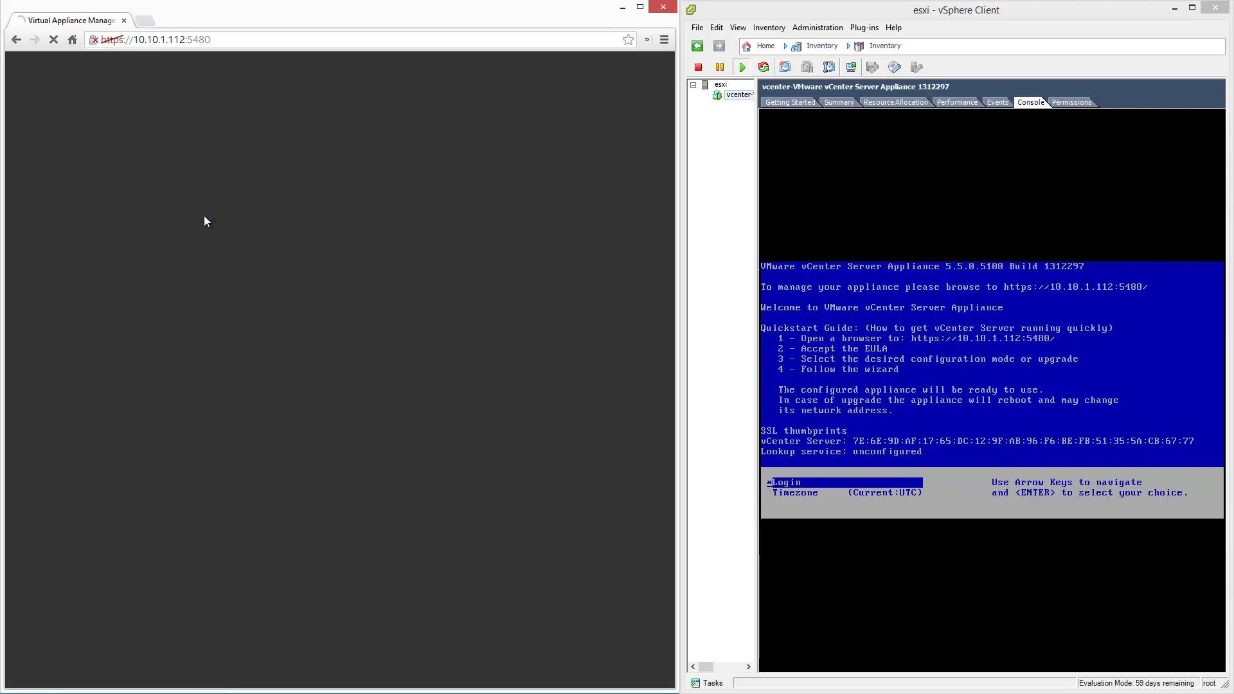
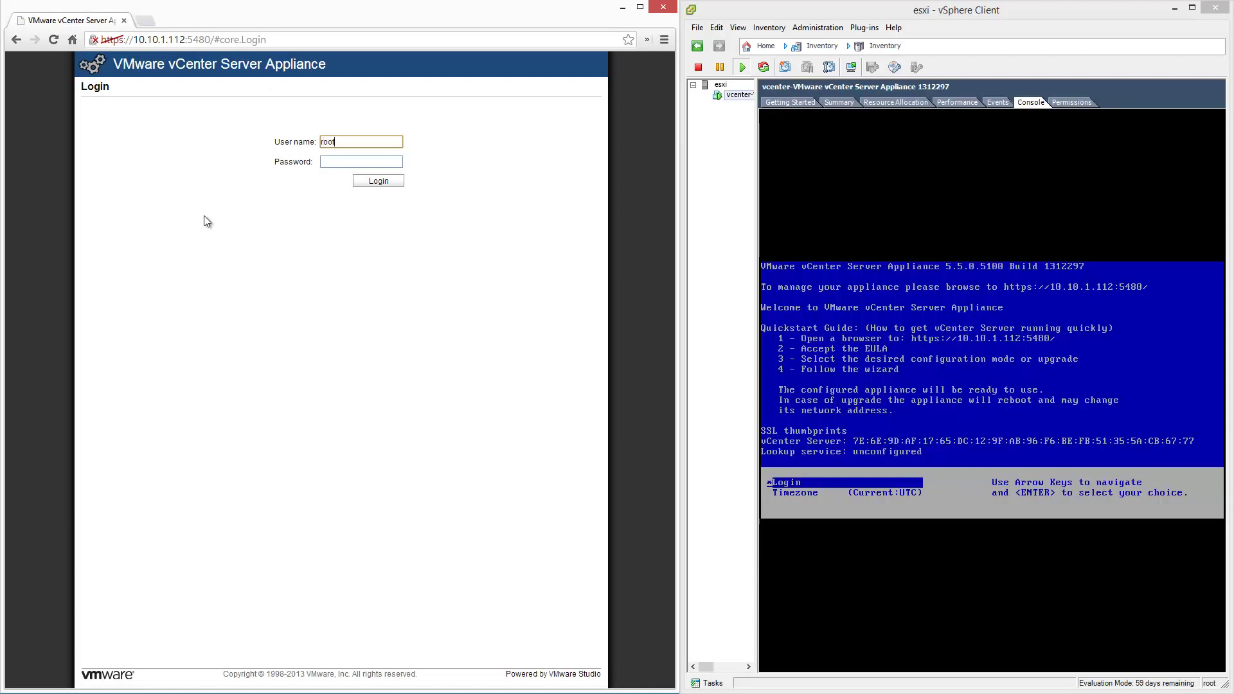
Log in as root with the account password, accept the license agreement, and reach Configure Options.
key("Tab")
left_click(393, 183)
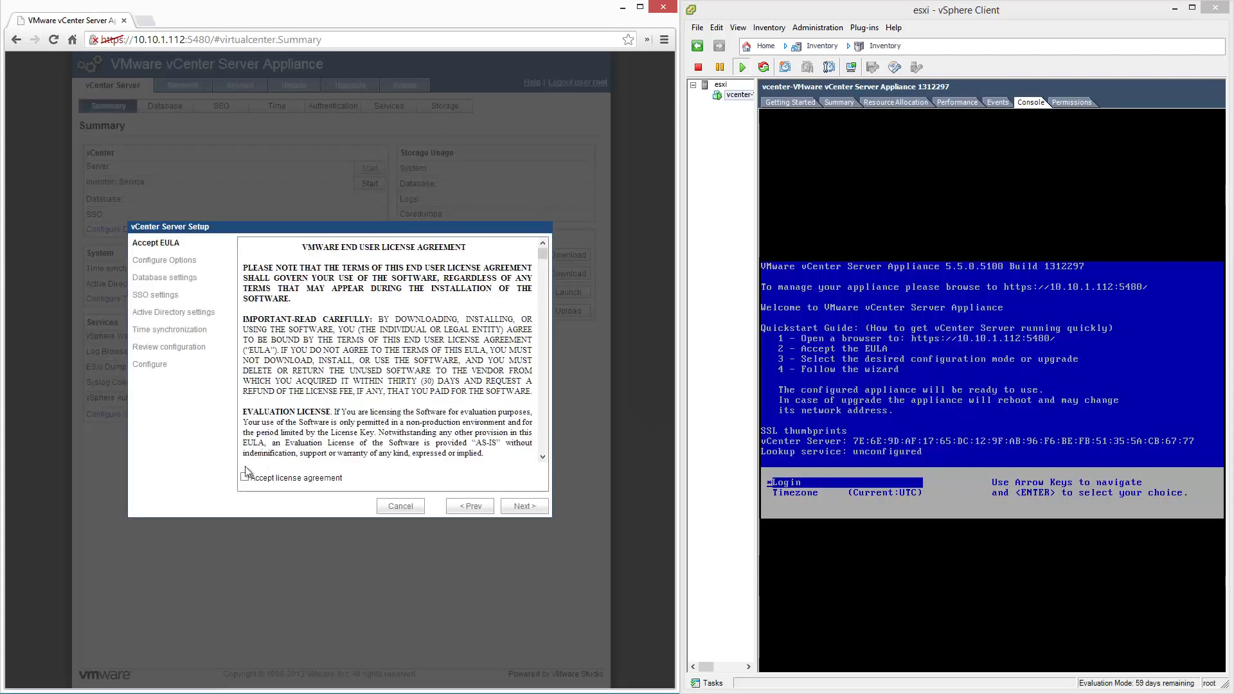
left_click(244, 479)
left_click(542, 508)
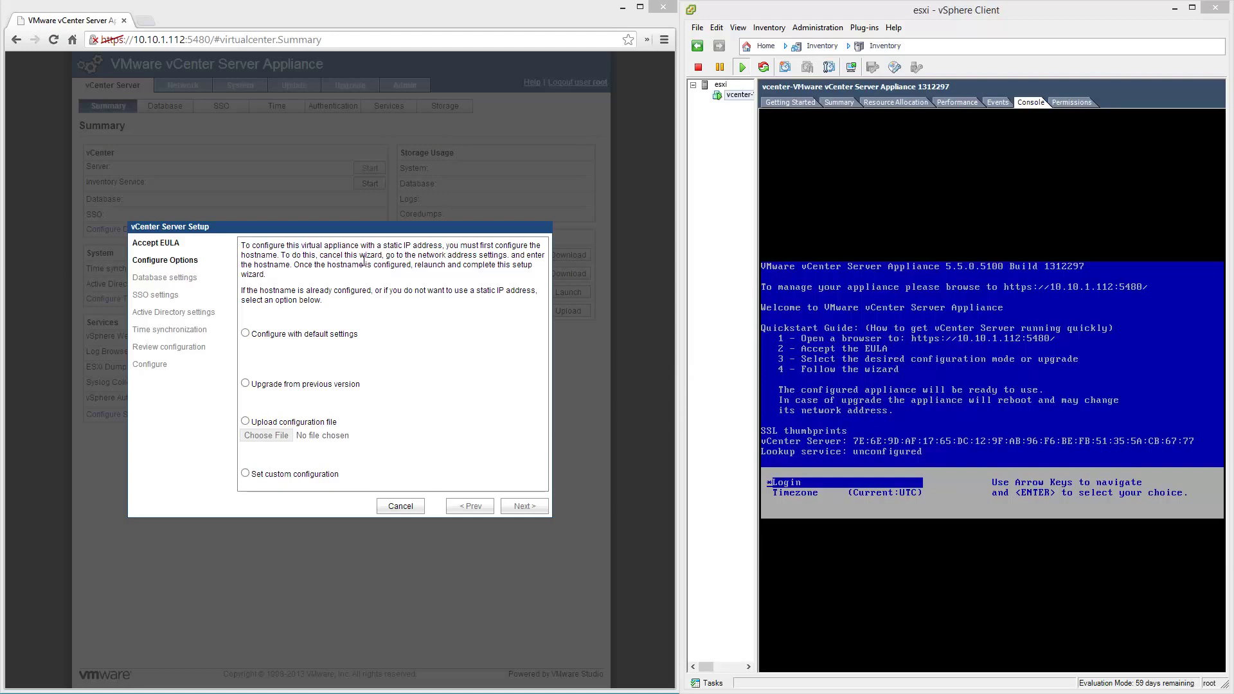
Cancel the setup wizard and set the administrator password to never expire on the Admin page.
left_click(400, 505)
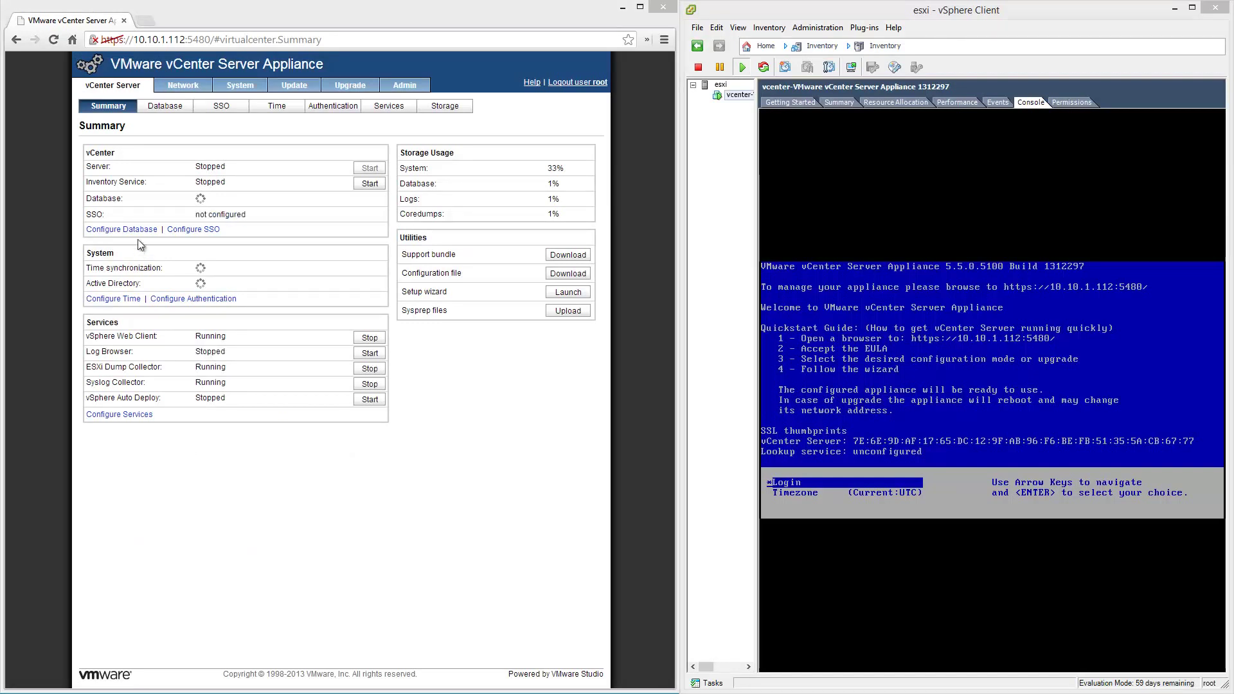
left_click(420, 88)
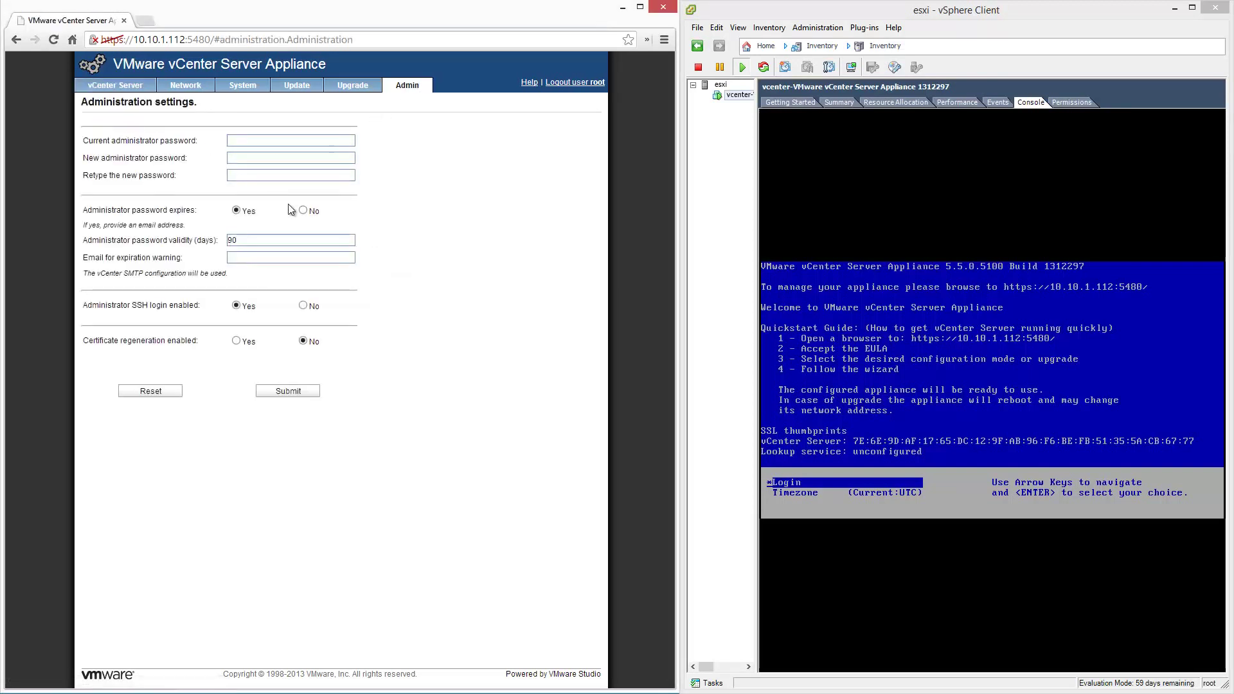
left_click(303, 210)
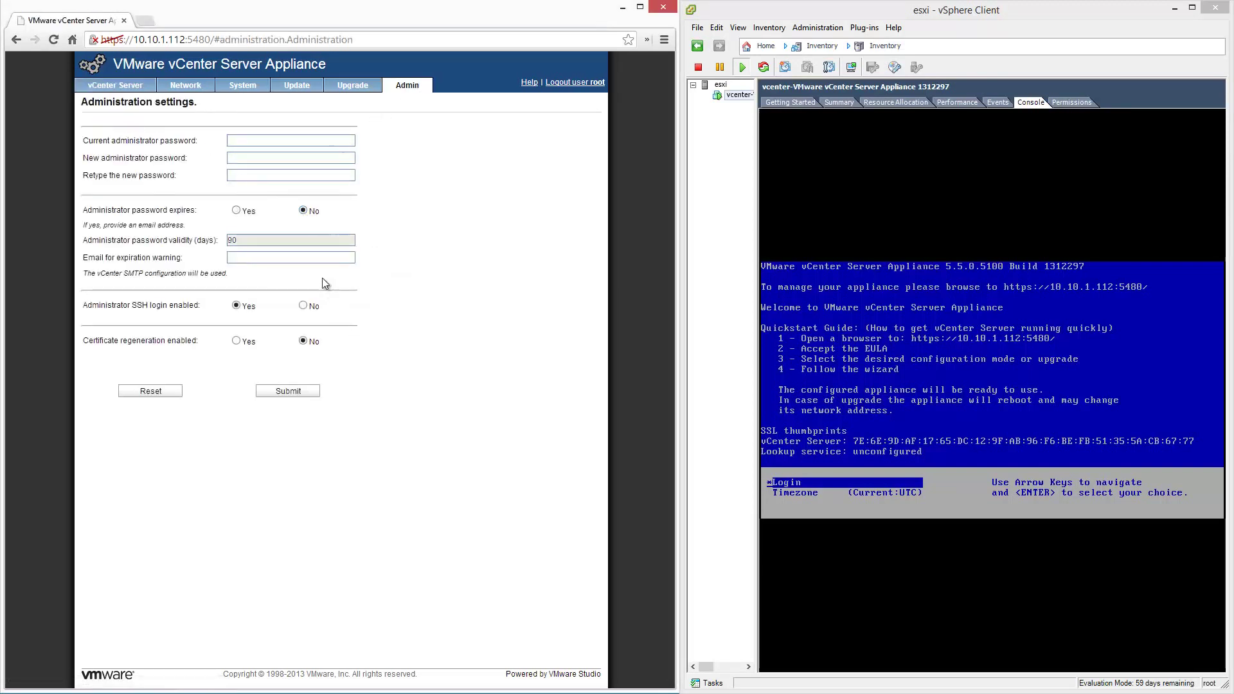
Enter the current password and the new administrator password twice, then submit.
left_click(261, 141)
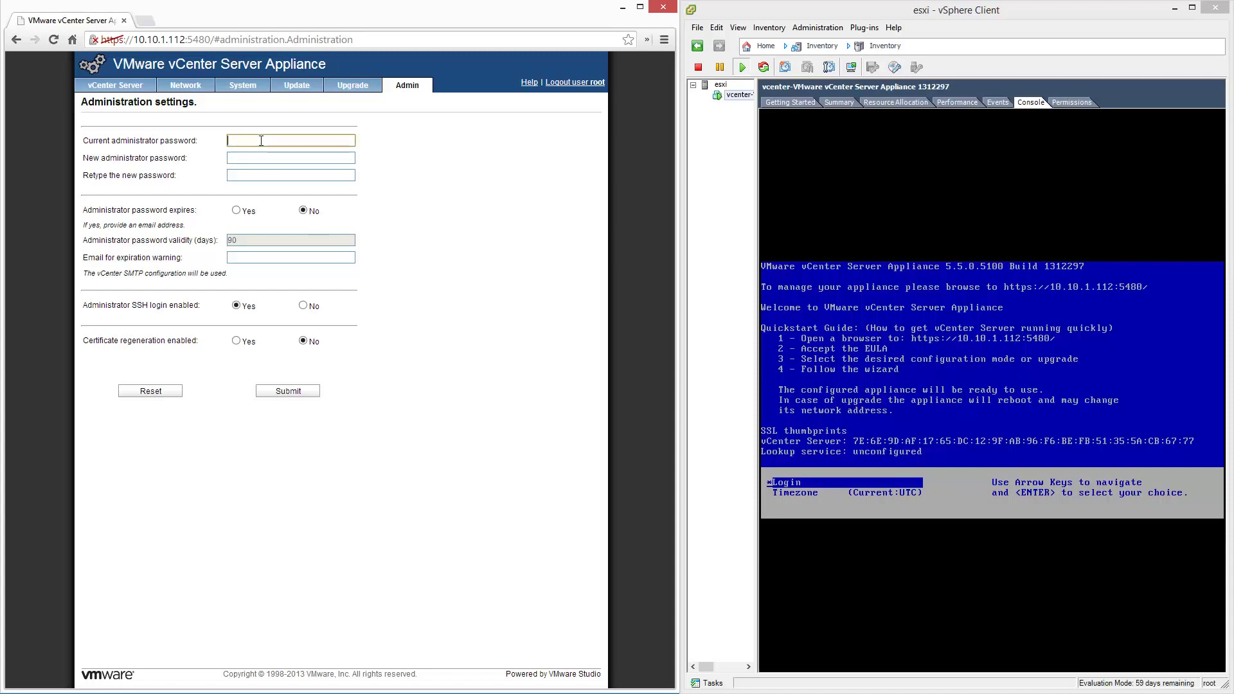
type("••••••")
key("Tab")
type("•")
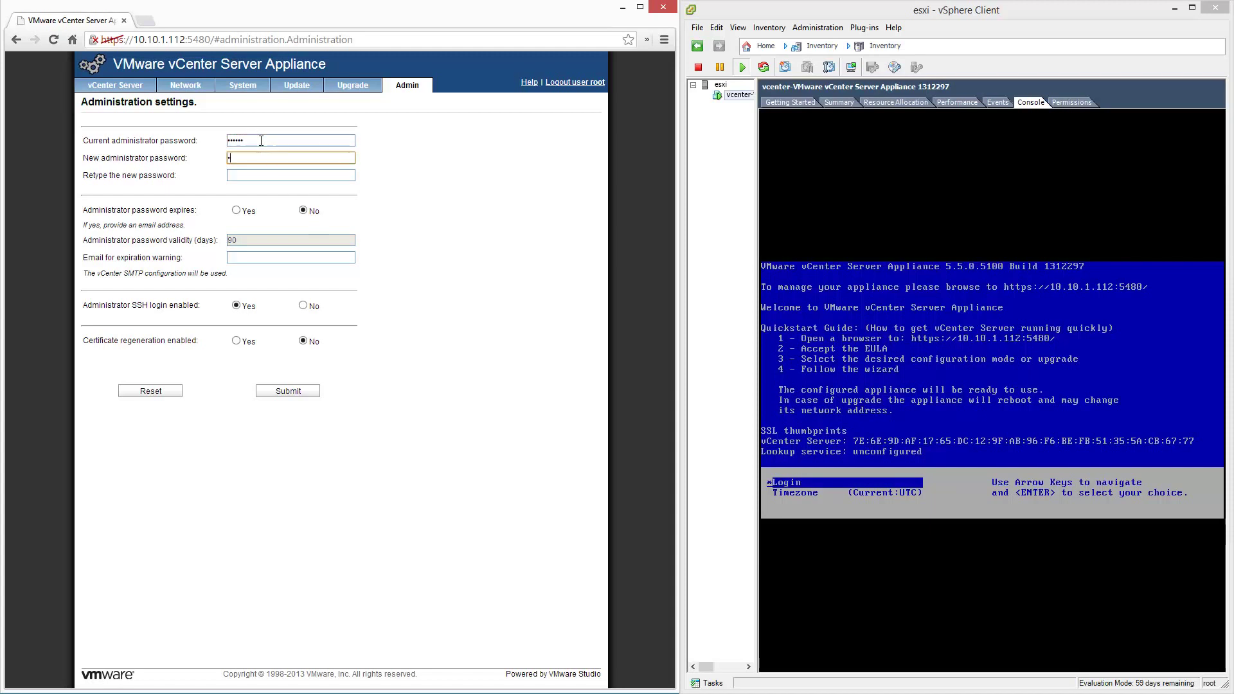
type("•••••••")
key("Tab")
type("••")
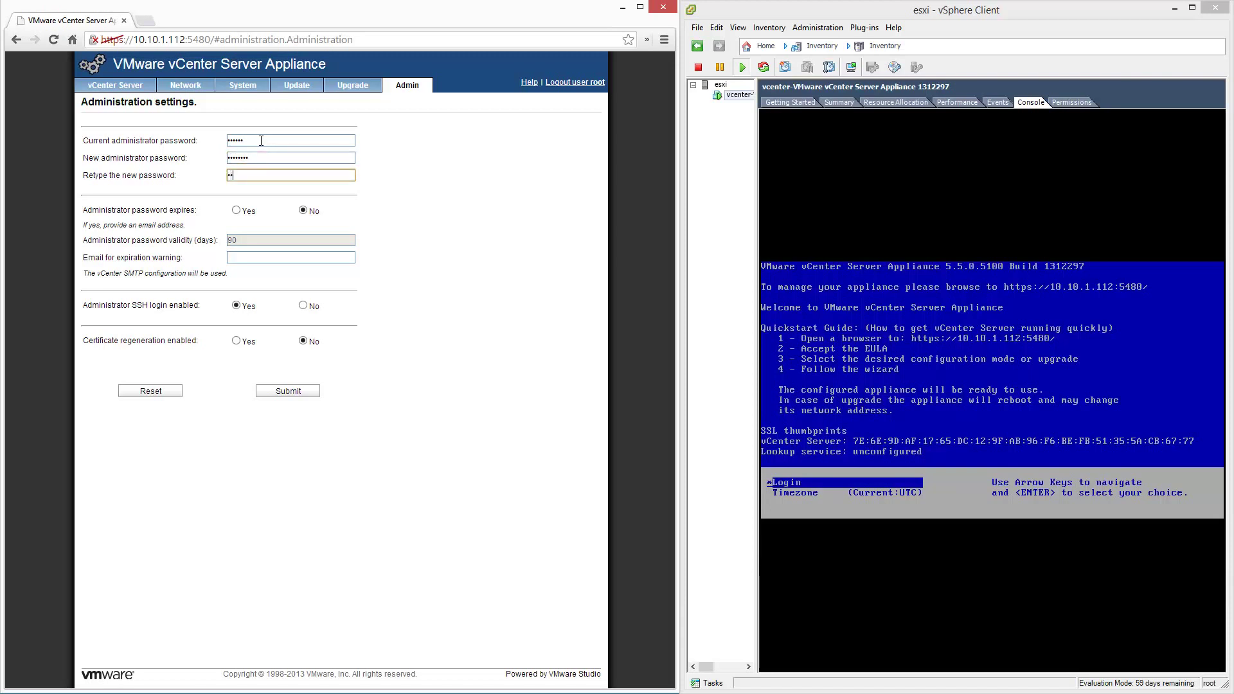
type("•")
key("BackSpace")
key("BackSpace")
key("BackSpace")
type("••••••••")
left_click(309, 393)
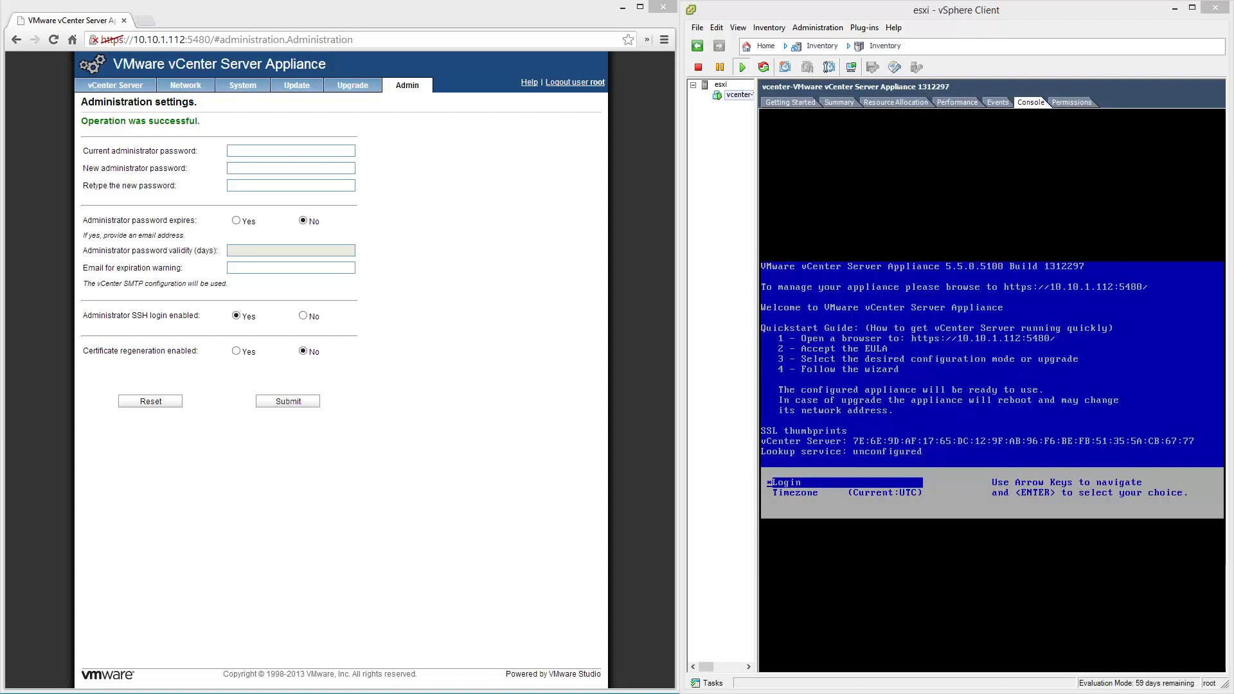
Switch the appliance's IPv4 address type to Static under Network > Address.
left_click(201, 89)
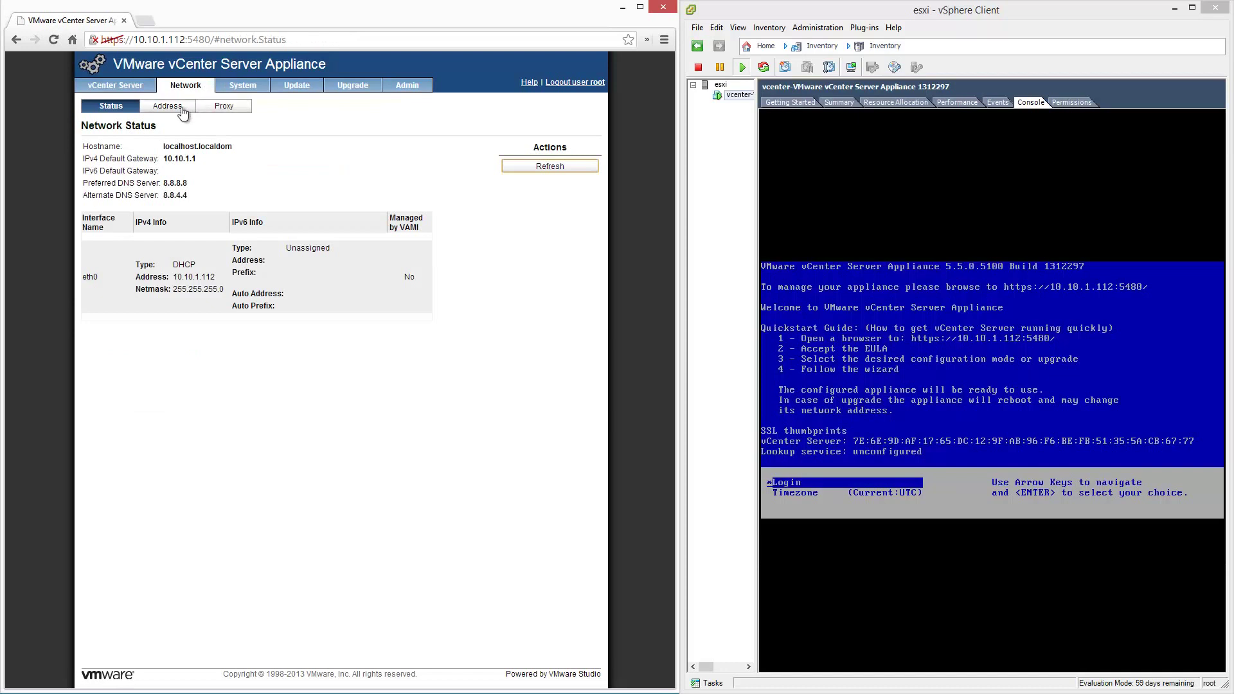
left_click(182, 109)
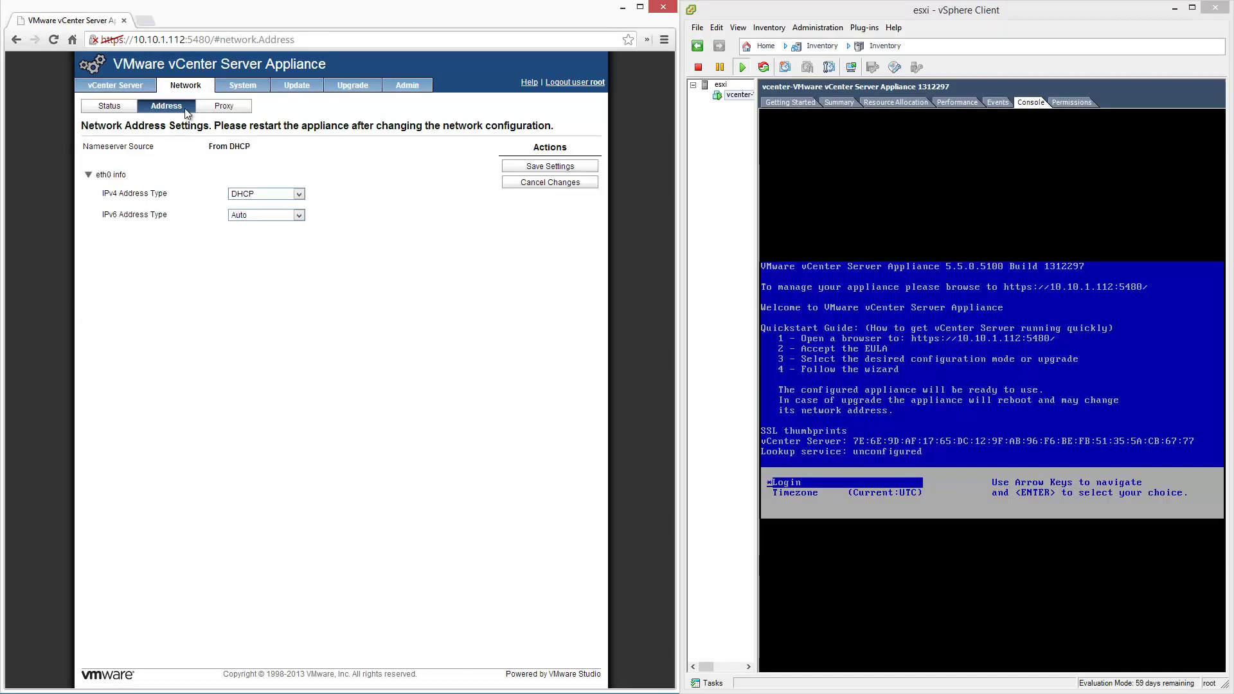
left_click(299, 196)
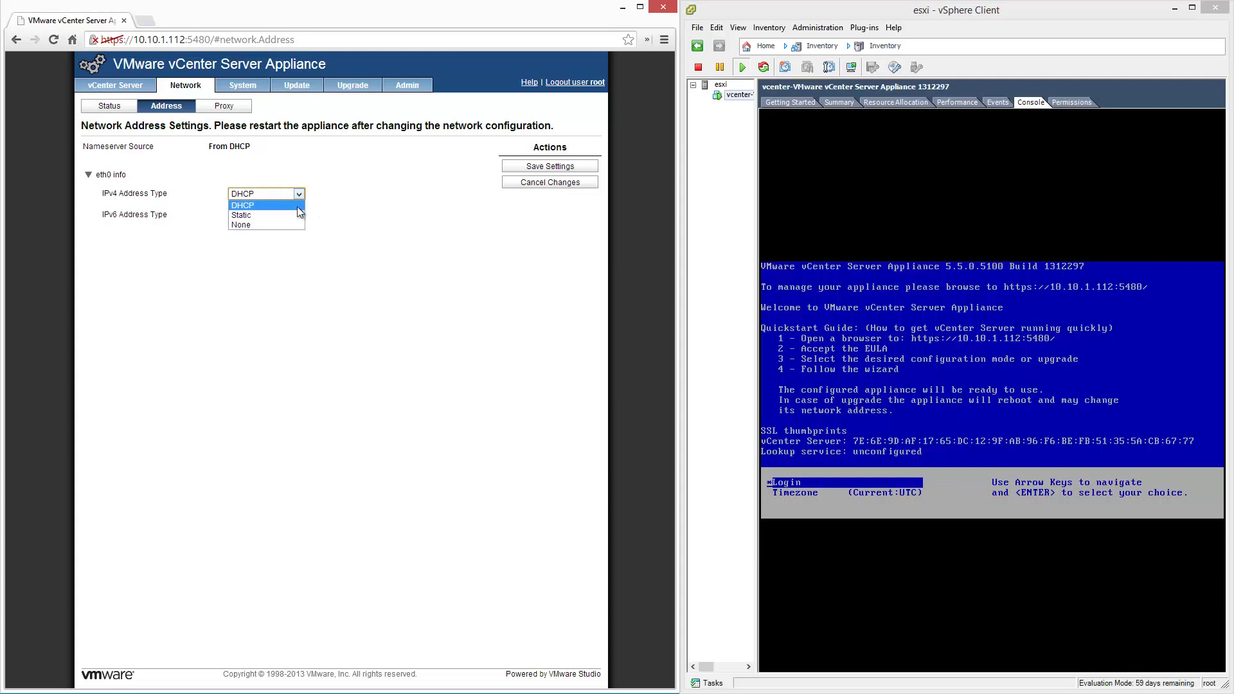
left_click(296, 215)
Enter hostname vcenter, IPv4 address 10.10.1.51 and netmask 255.255.255.0.
left_click_drag(292, 165, 112, 138)
type("vcenter")
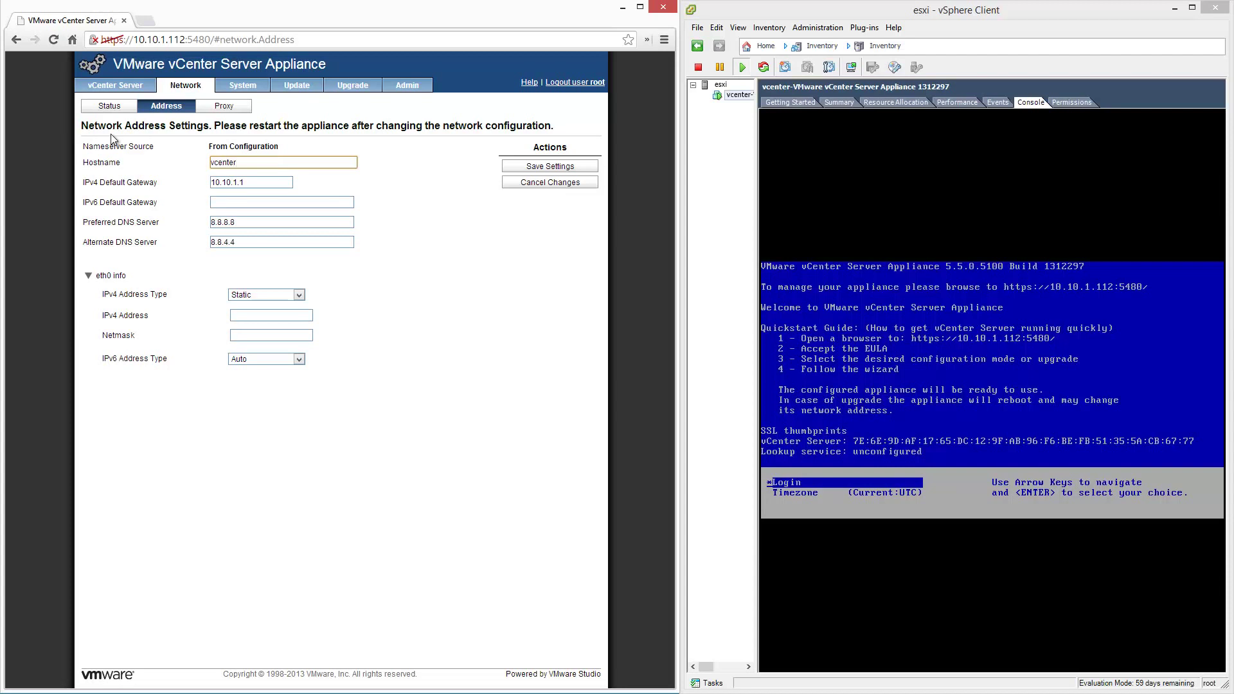
left_click(247, 316)
type("10.10.1")
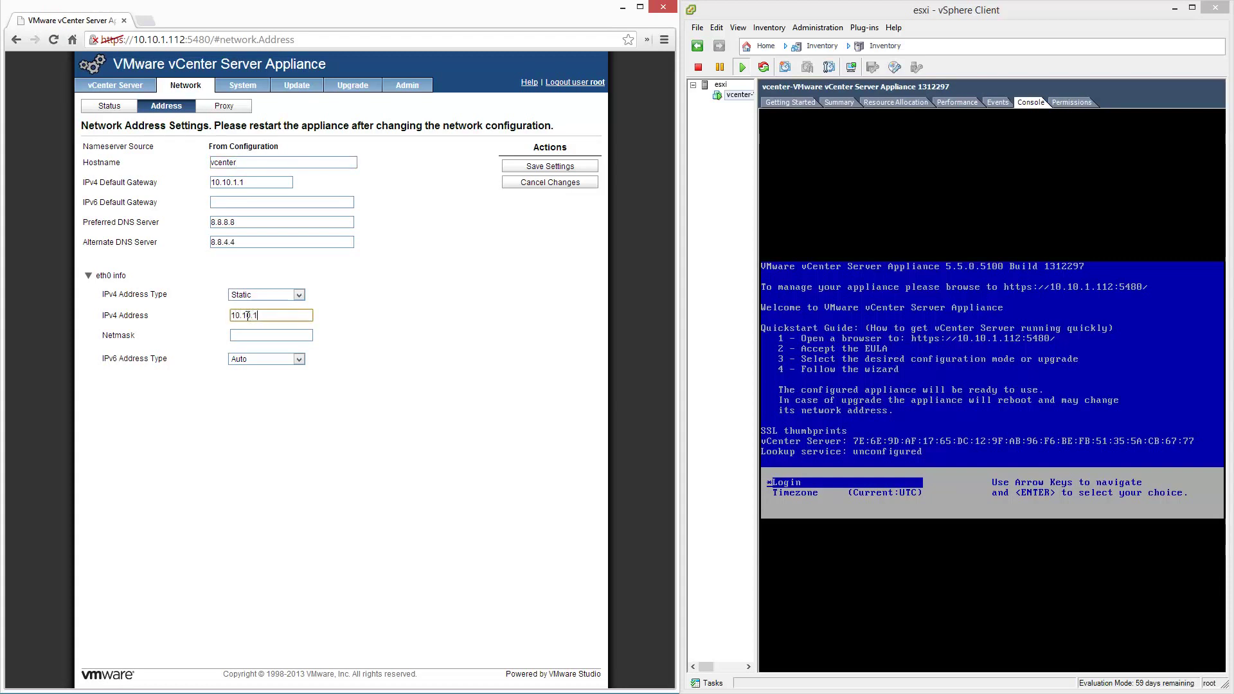
type(".51")
left_click(247, 334)
type("255.2")
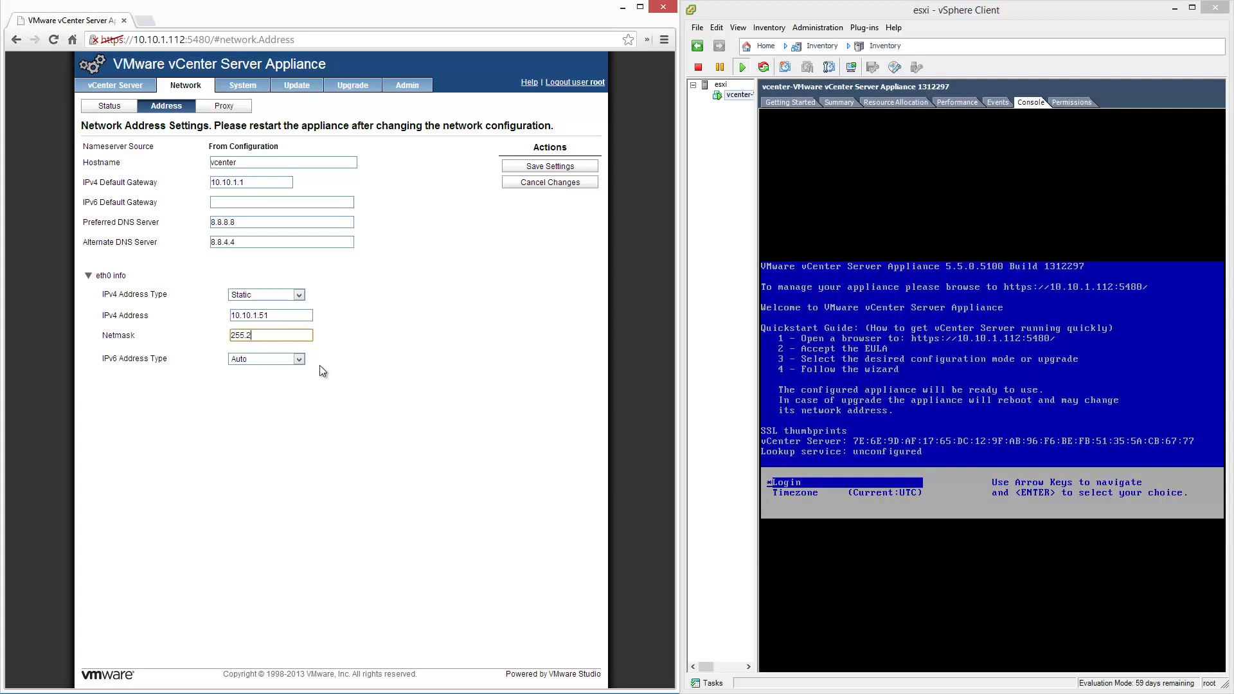
type("55.255.0")
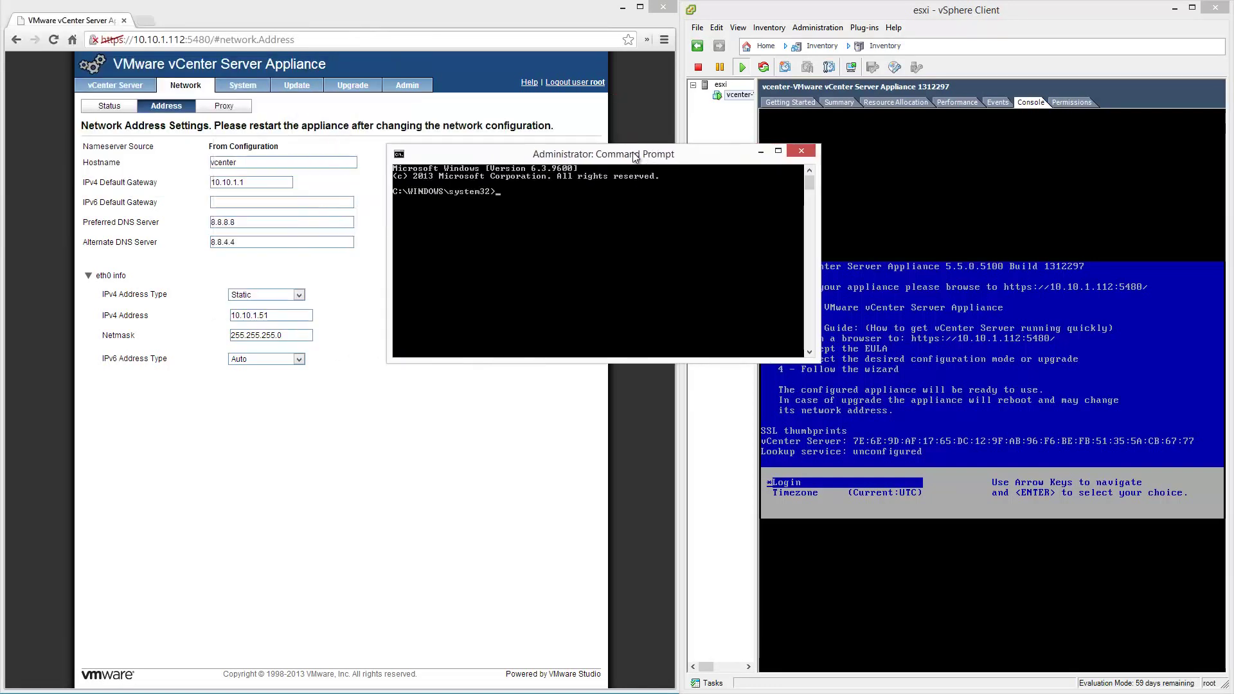
Change into the drivers\etc folder and open the hosts file in Notepad.
type("cd \\")
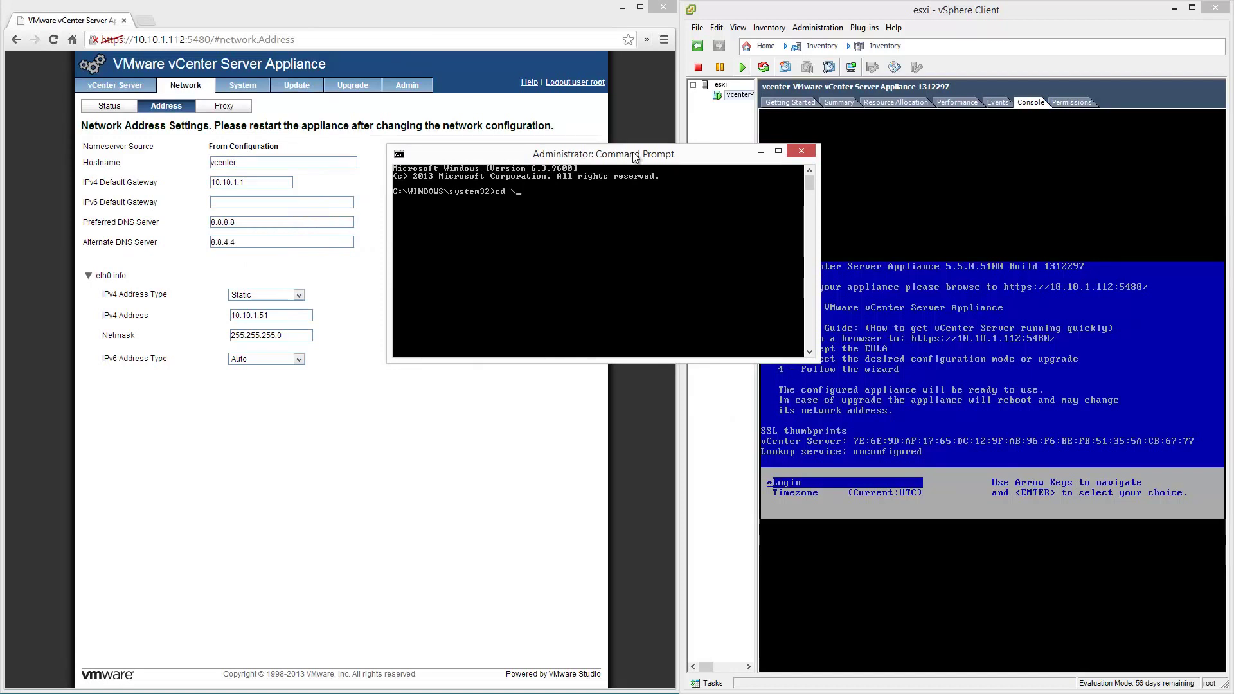
type("rivers\\etc")
key("Return")
type("notepad hosts")
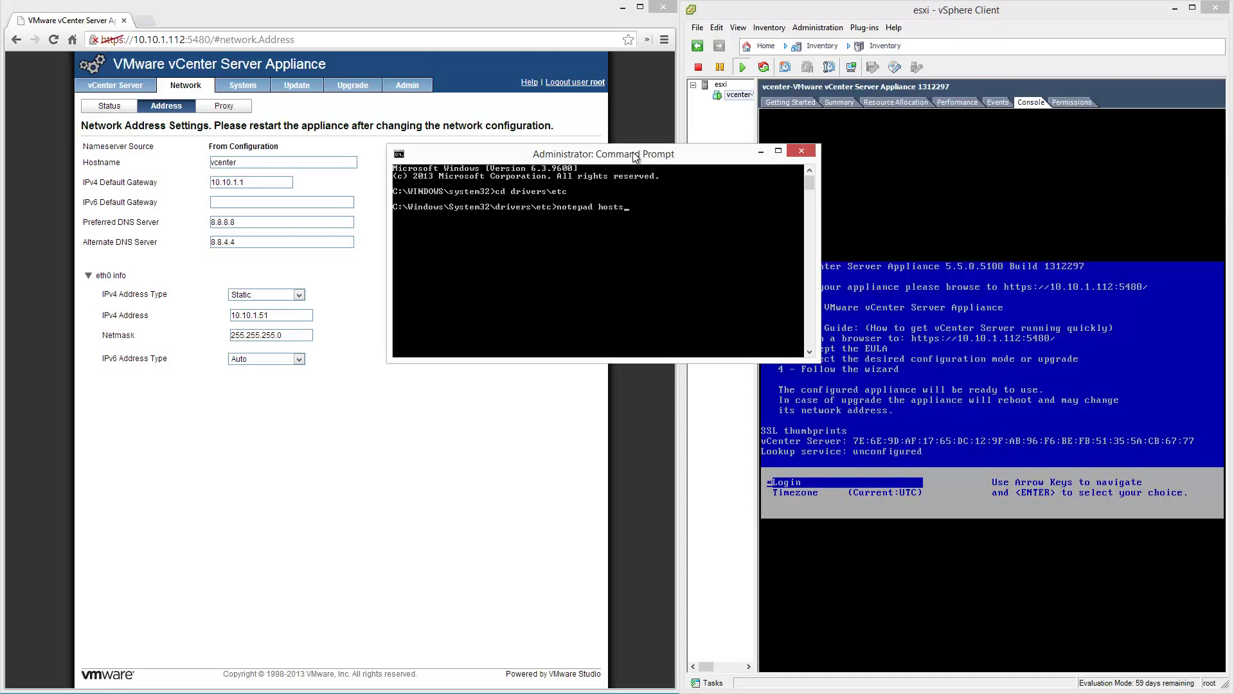
key("Return")
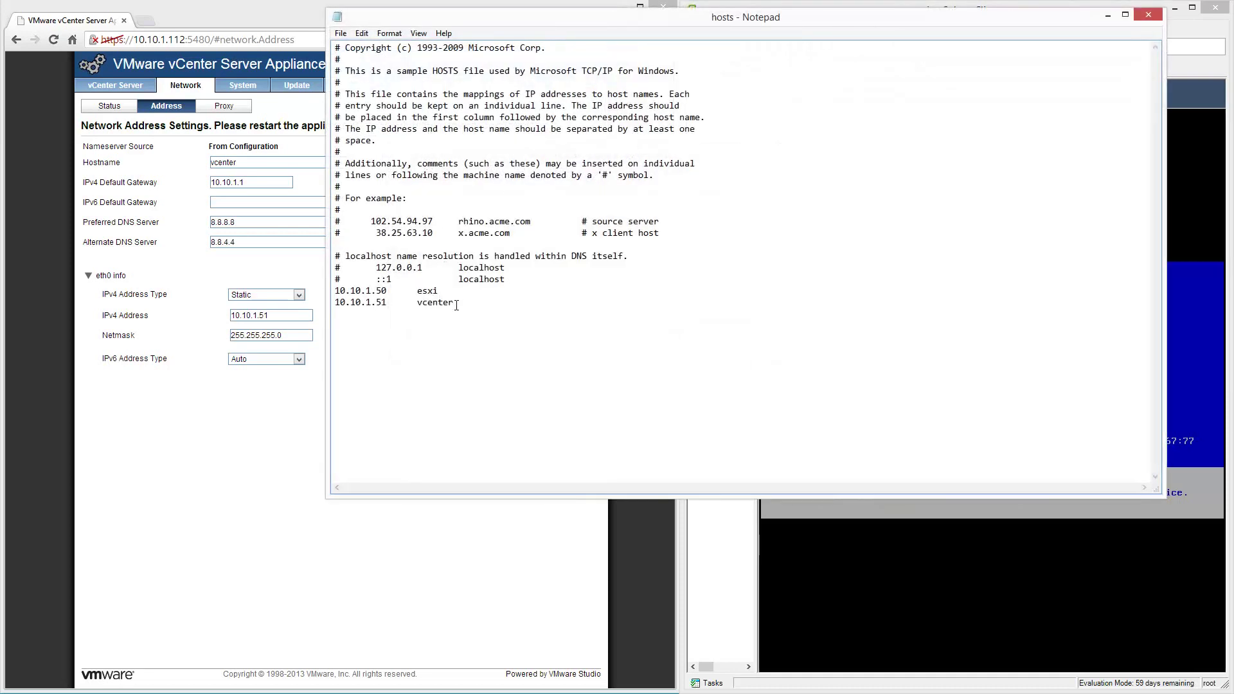
Select the 10.10.1.50 esxi and 10.10.1.51 vcenter entries, then minimize the hosts window.
left_click_drag(454, 303, 308, 294)
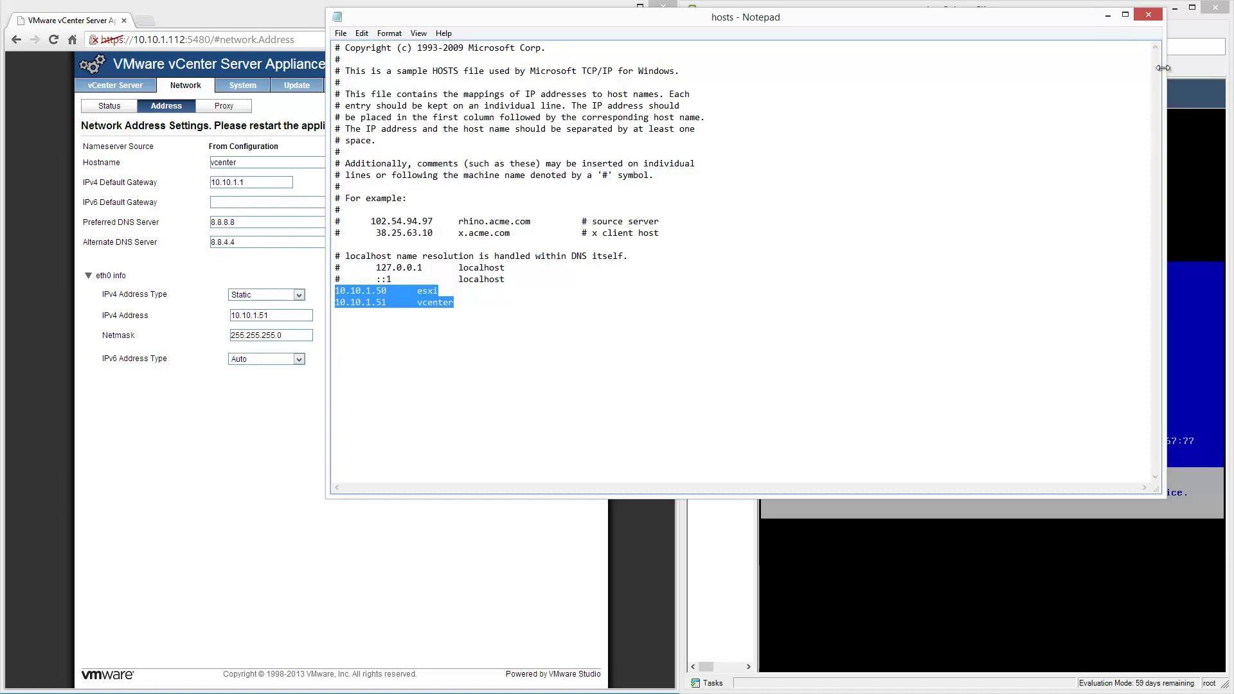
left_click_drag(1163, 69, 765, 68)
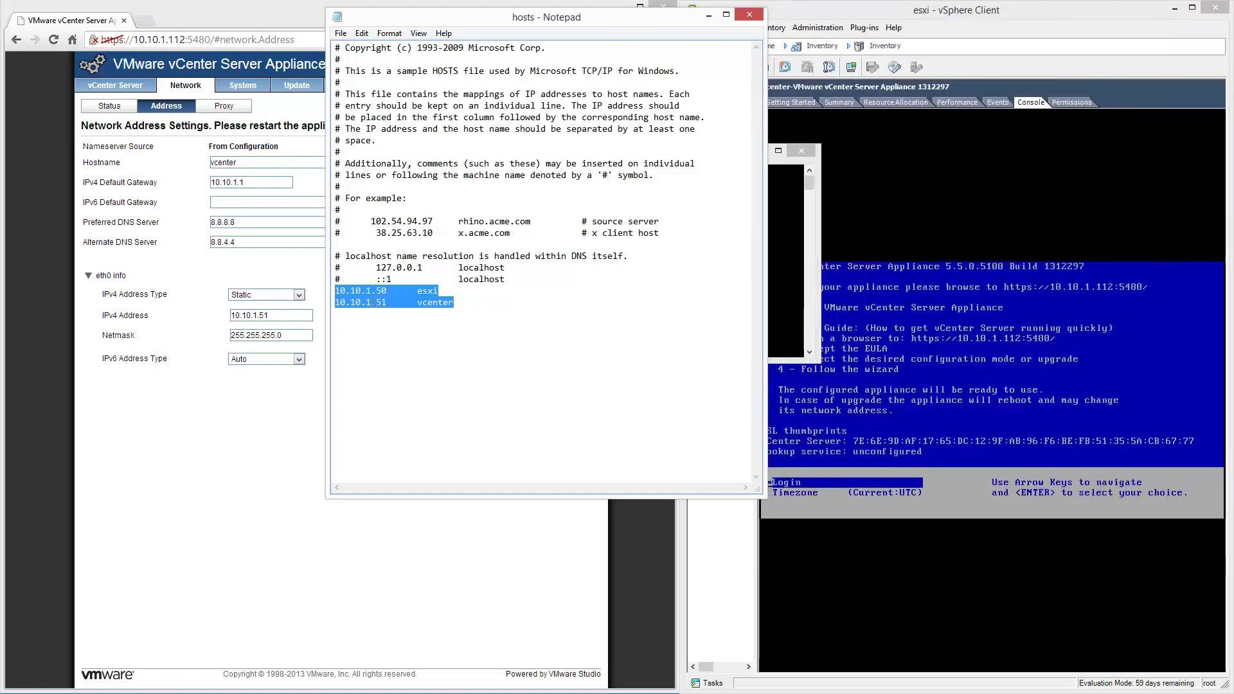
left_click(707, 18)
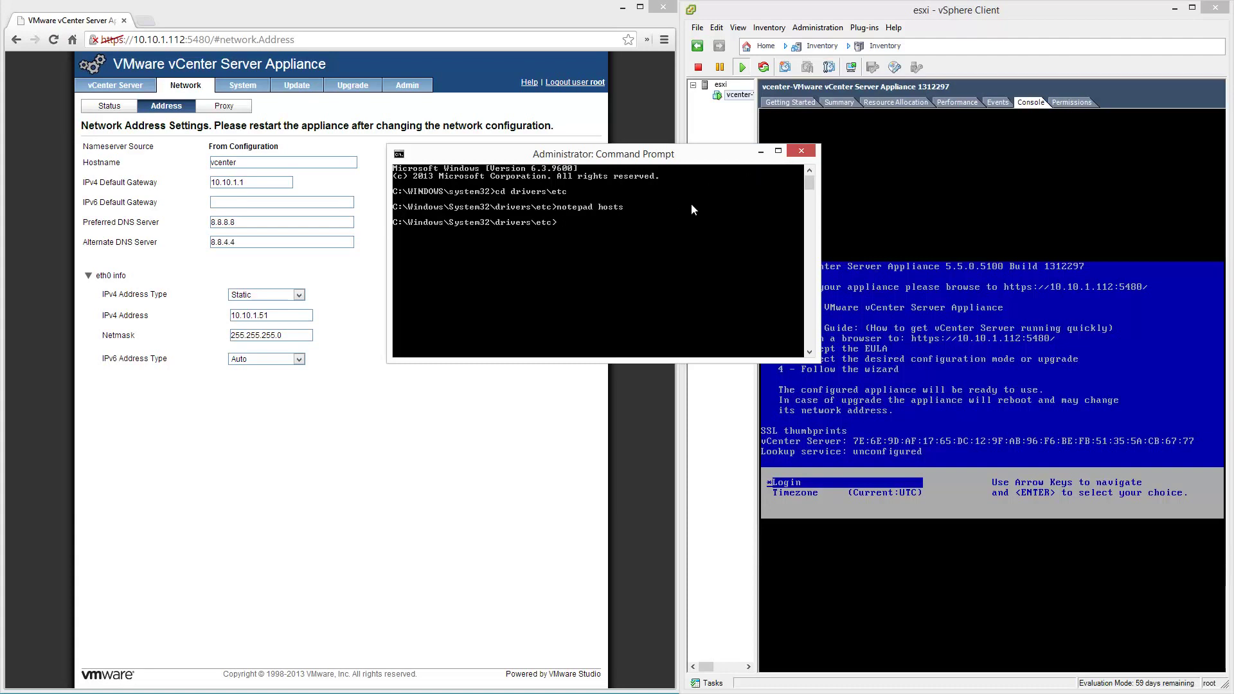
Ping vcenter, then save the appliance's new network address settings.
type("ping vcenter")
key("Return")
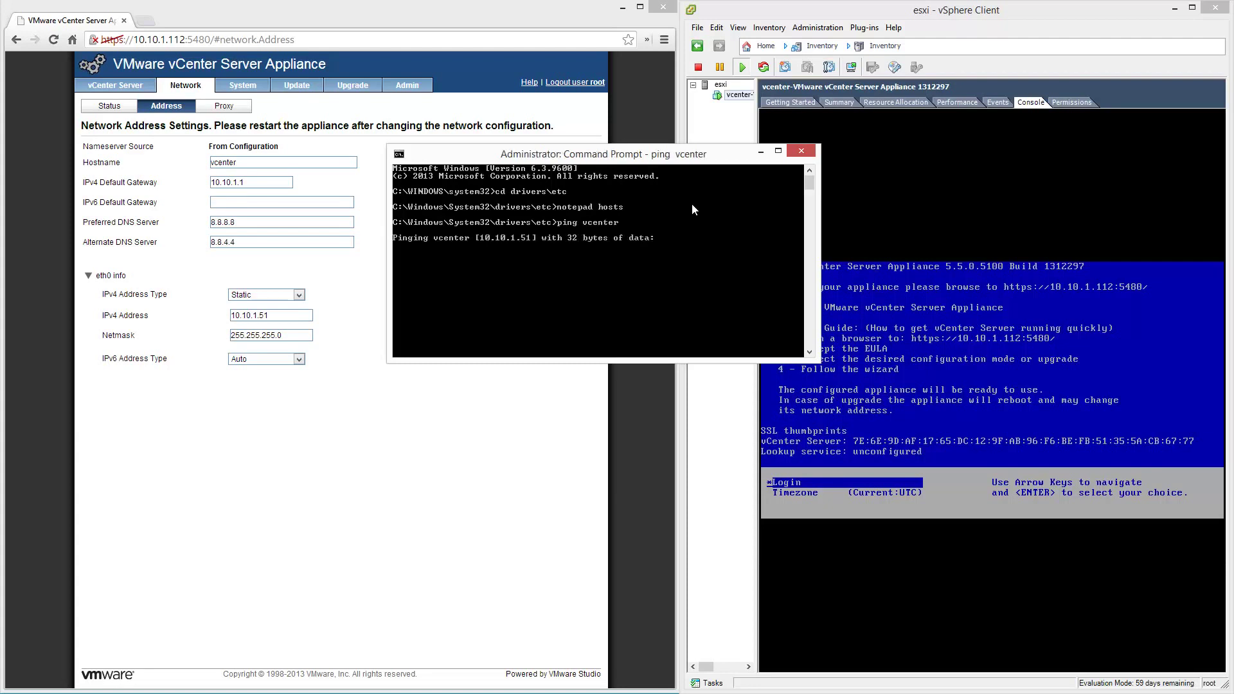
left_click(760, 150)
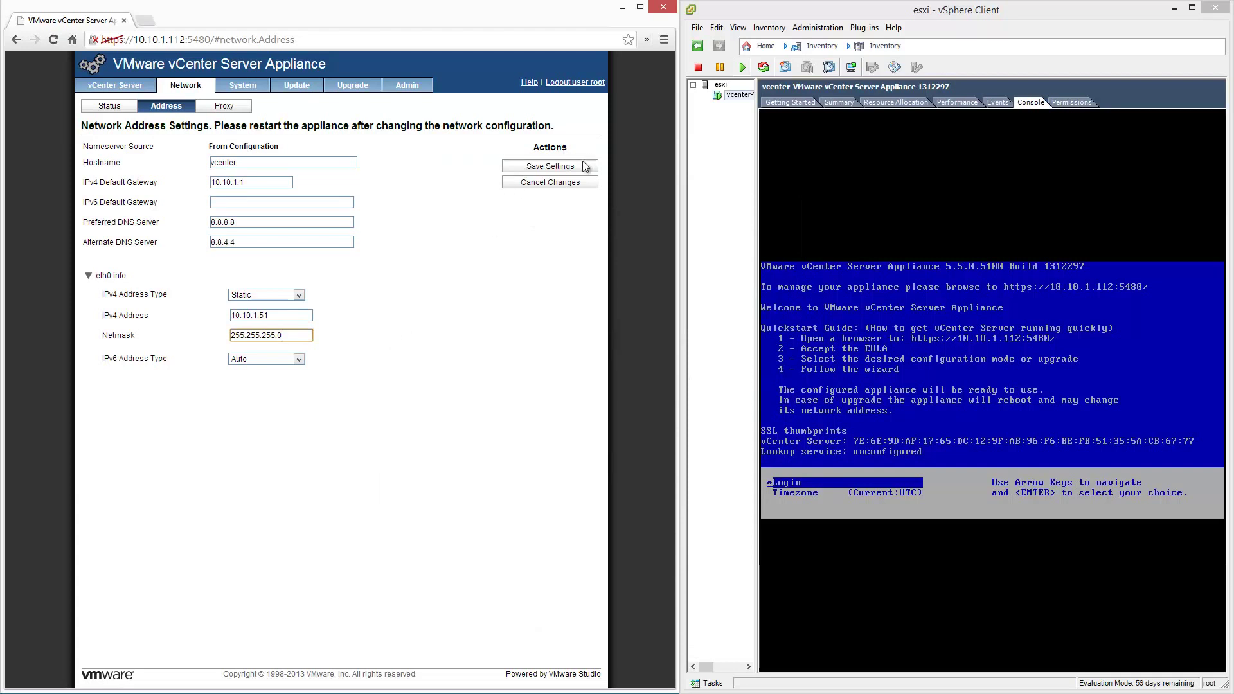
left_click(585, 167)
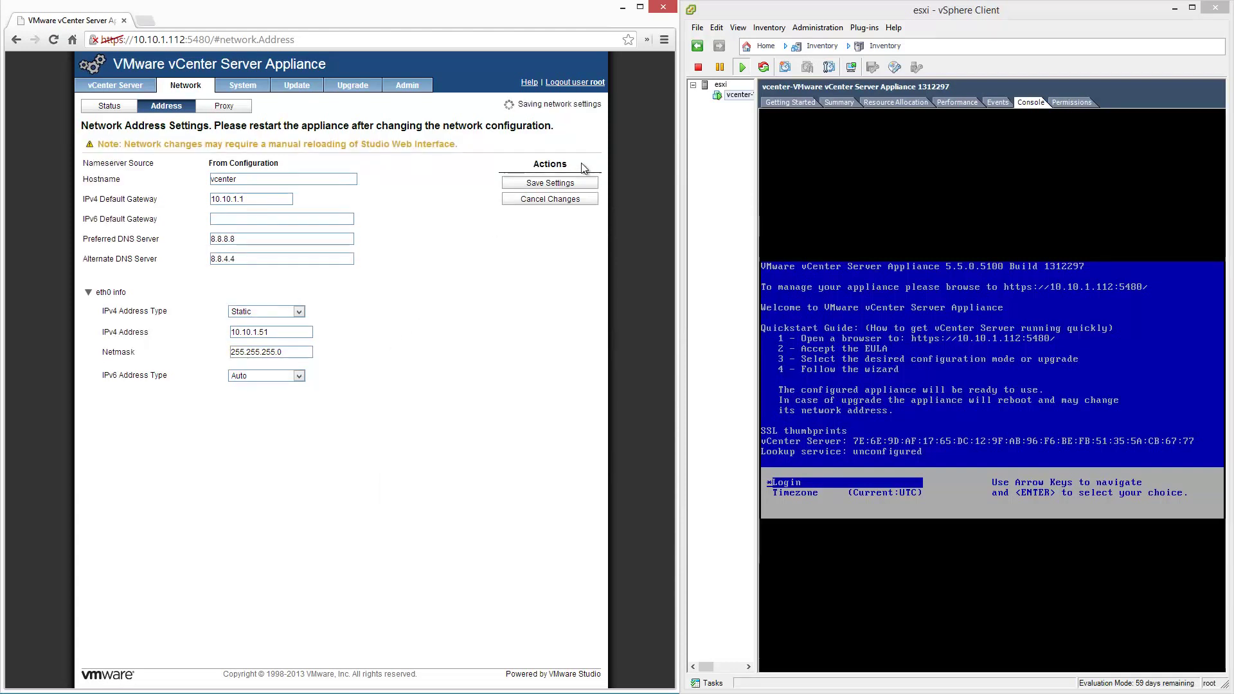
Rerun ping vcenter to confirm replies from 10.10.1.51, then hide the Command Prompt.
key("alt+Tab")
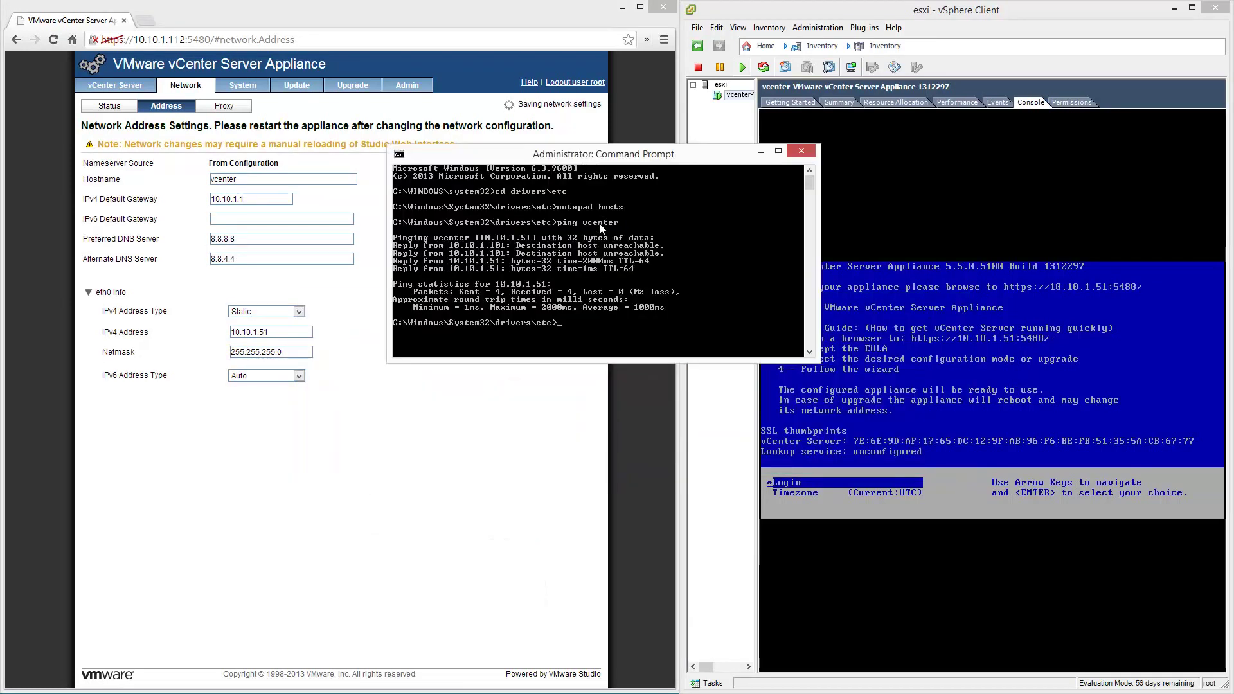
key("Up")
key("Return")
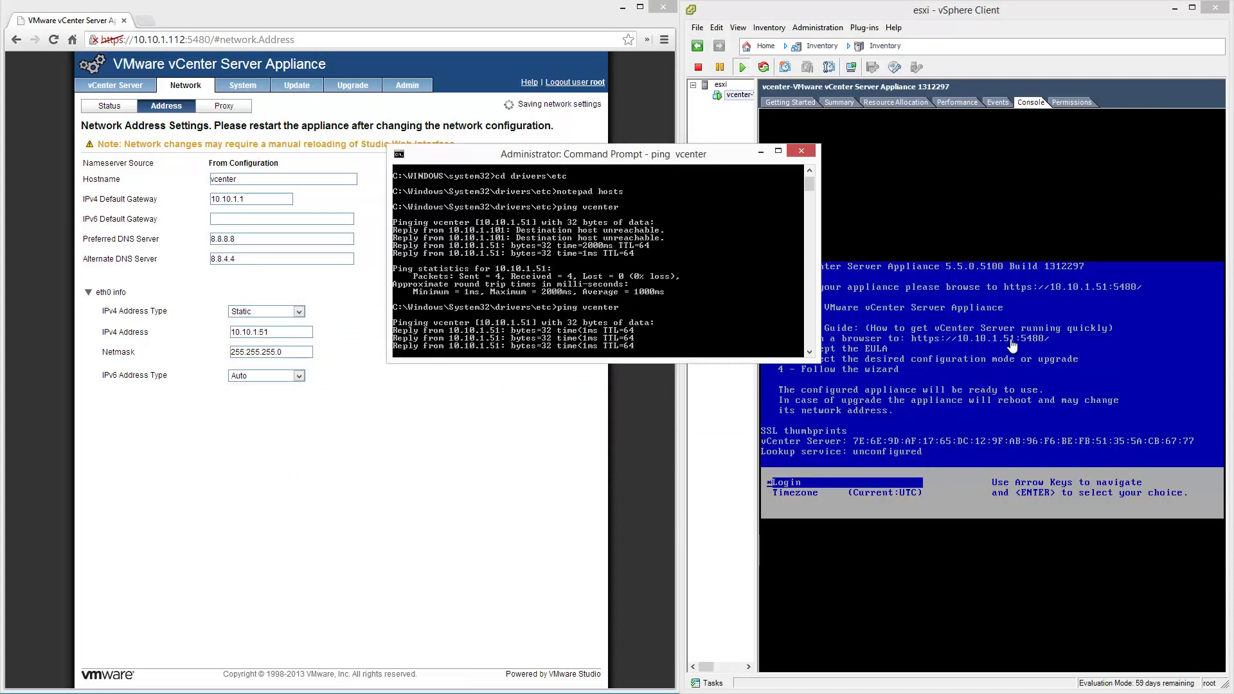
left_click(760, 151)
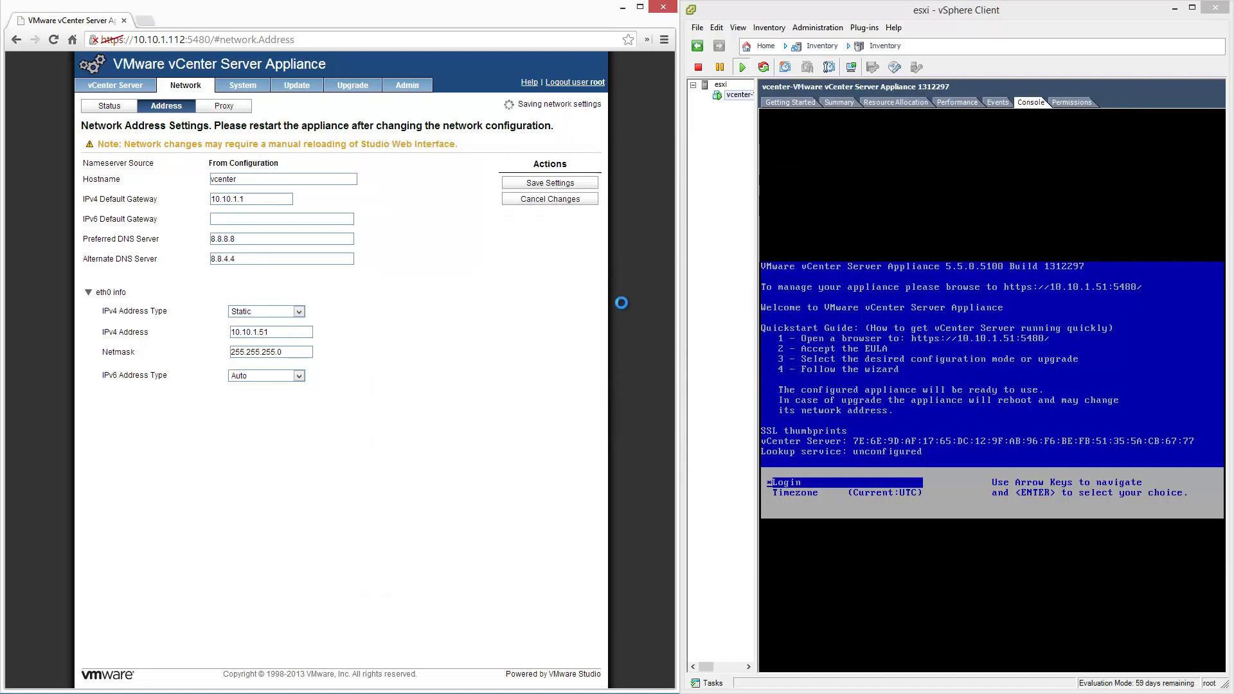
left_click(140, 41)
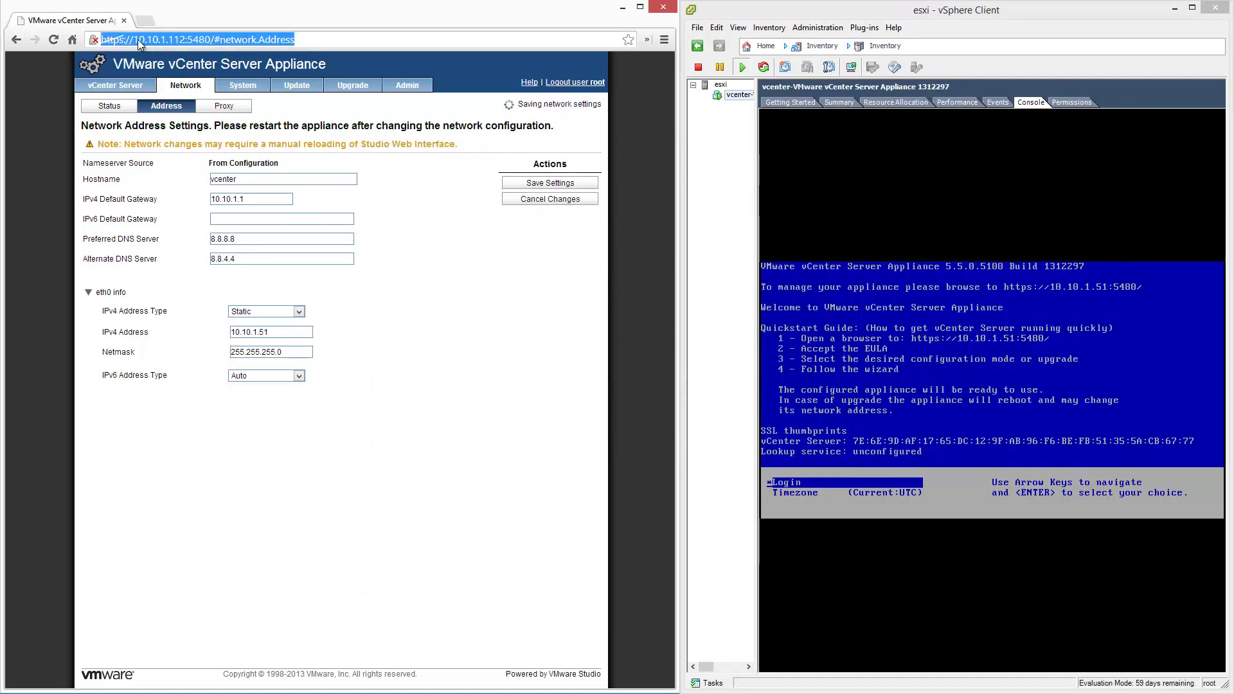
left_click_drag(133, 40, 295, 39)
type("vcenter:")
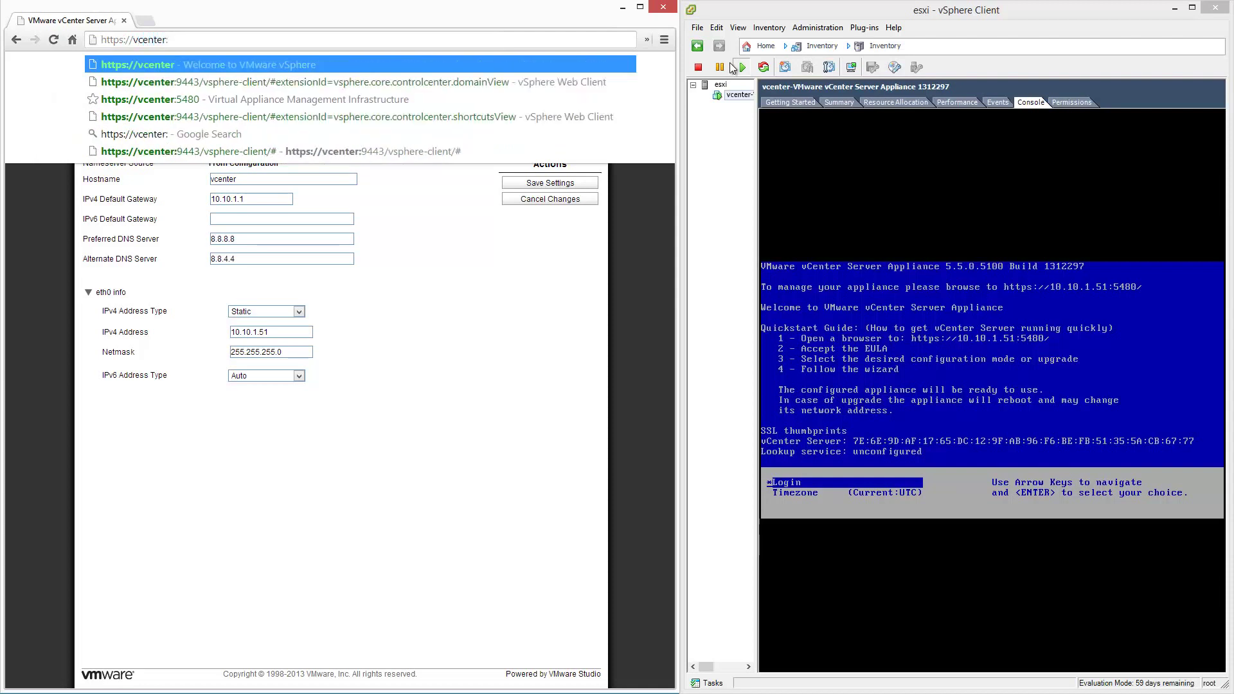
type("5480")
key("Return")
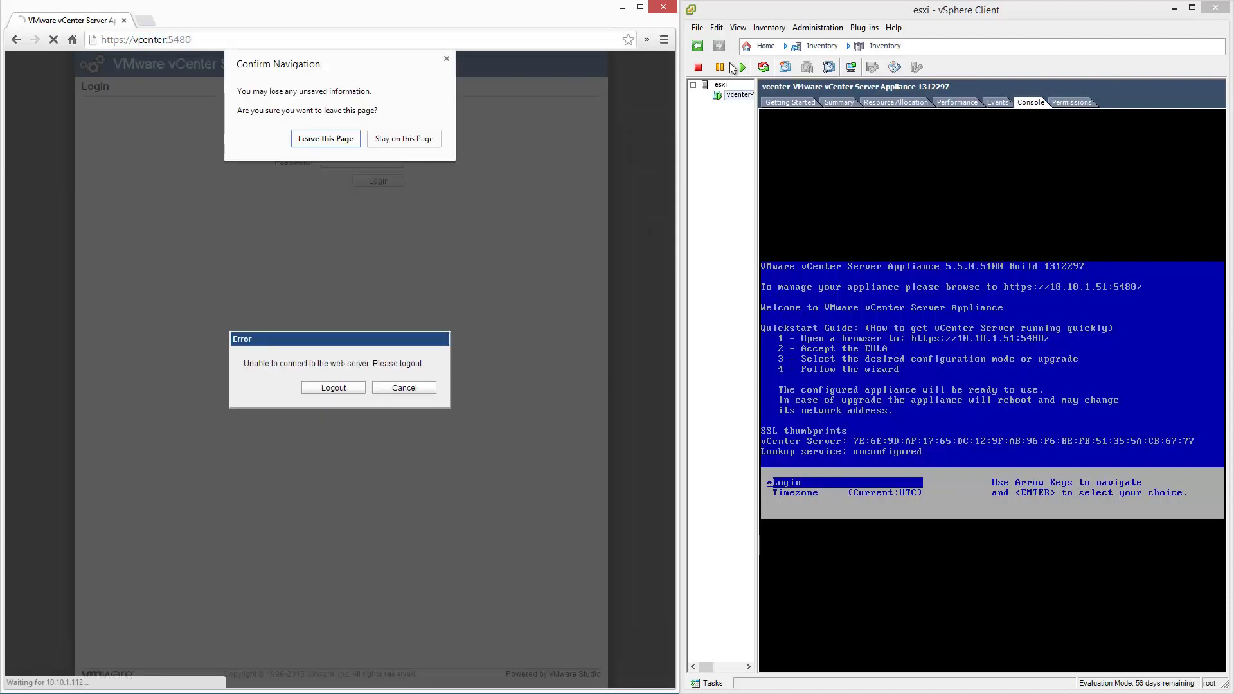
left_click(342, 139)
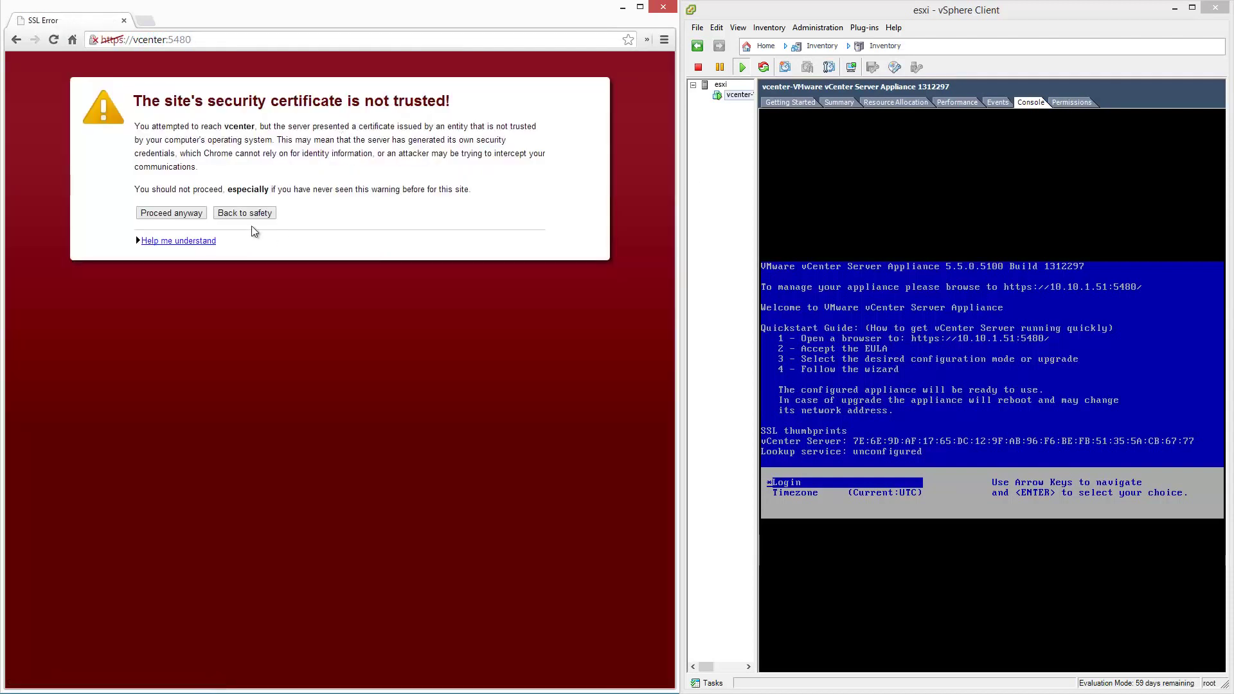
left_click(200, 213)
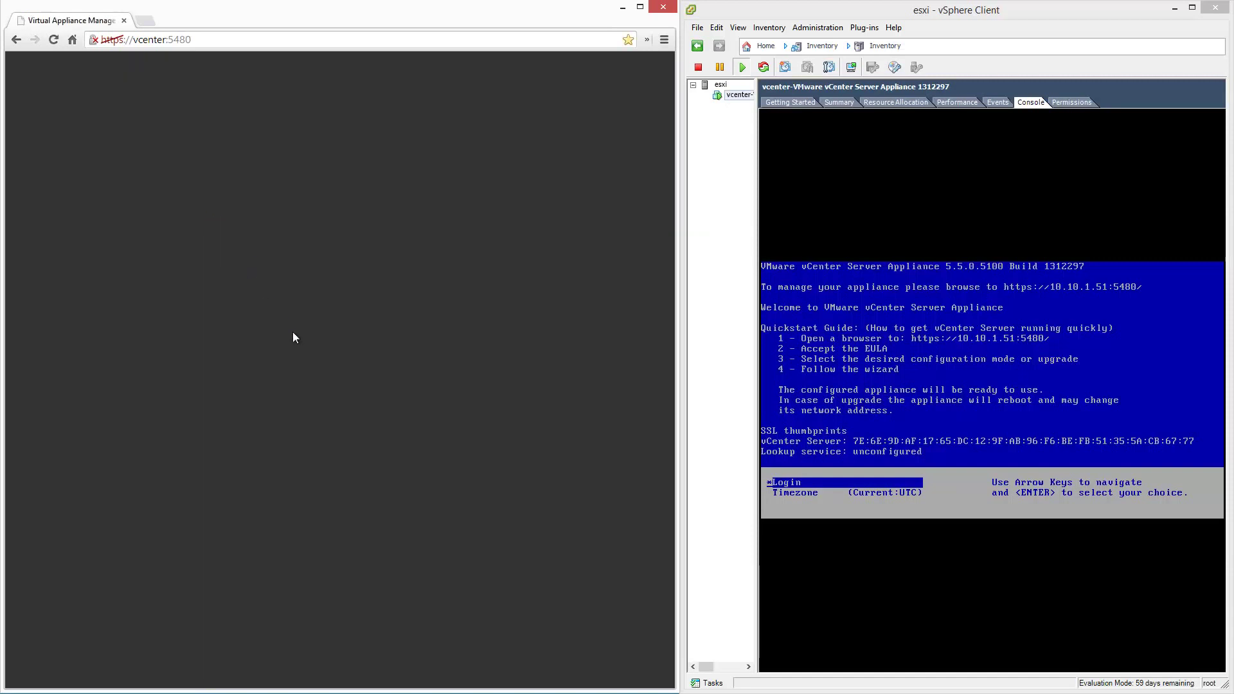
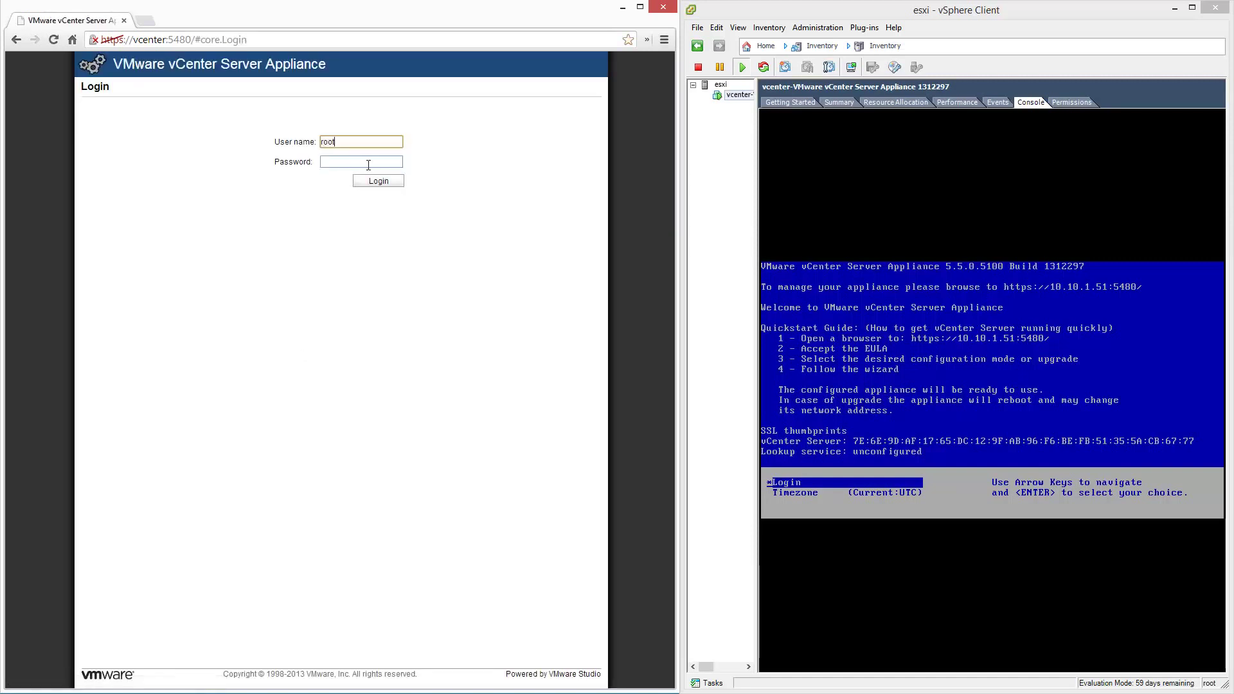
Sign in to the appliance as root with the root password.
key("Tab")
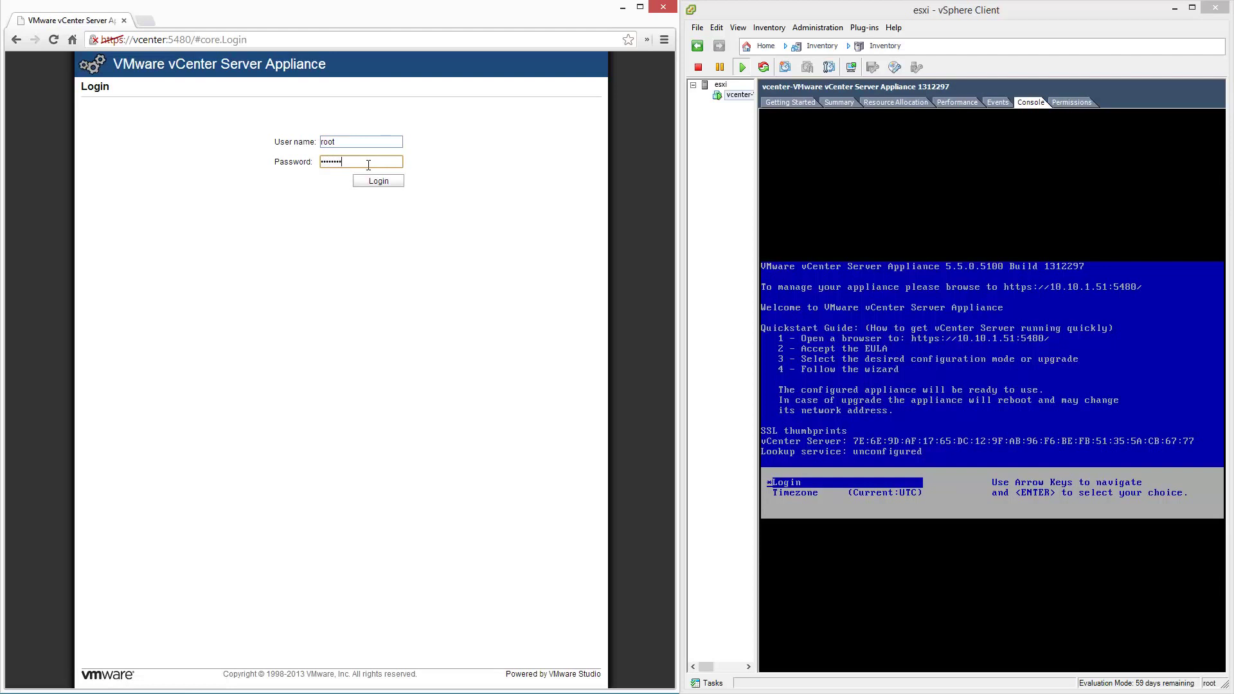
left_click(389, 186)
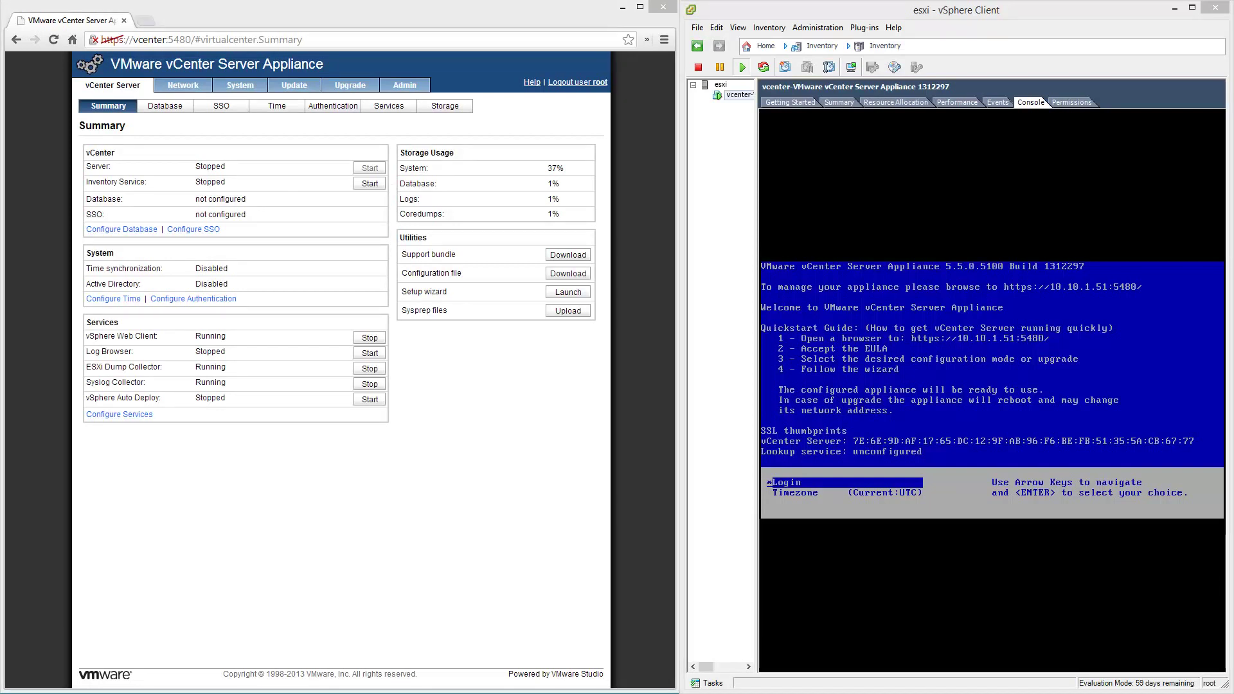
Set time synchronization to VMware Tools, save it, and return to the Summary sub-tab.
left_click(291, 113)
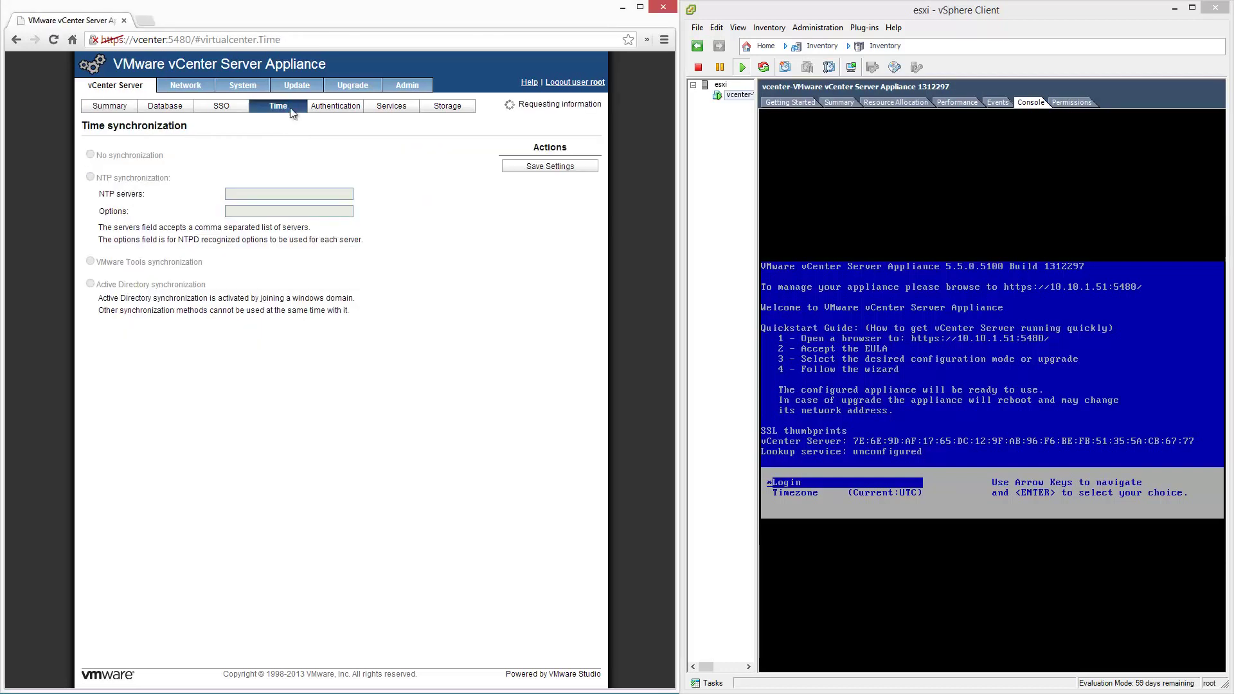
left_click(578, 169)
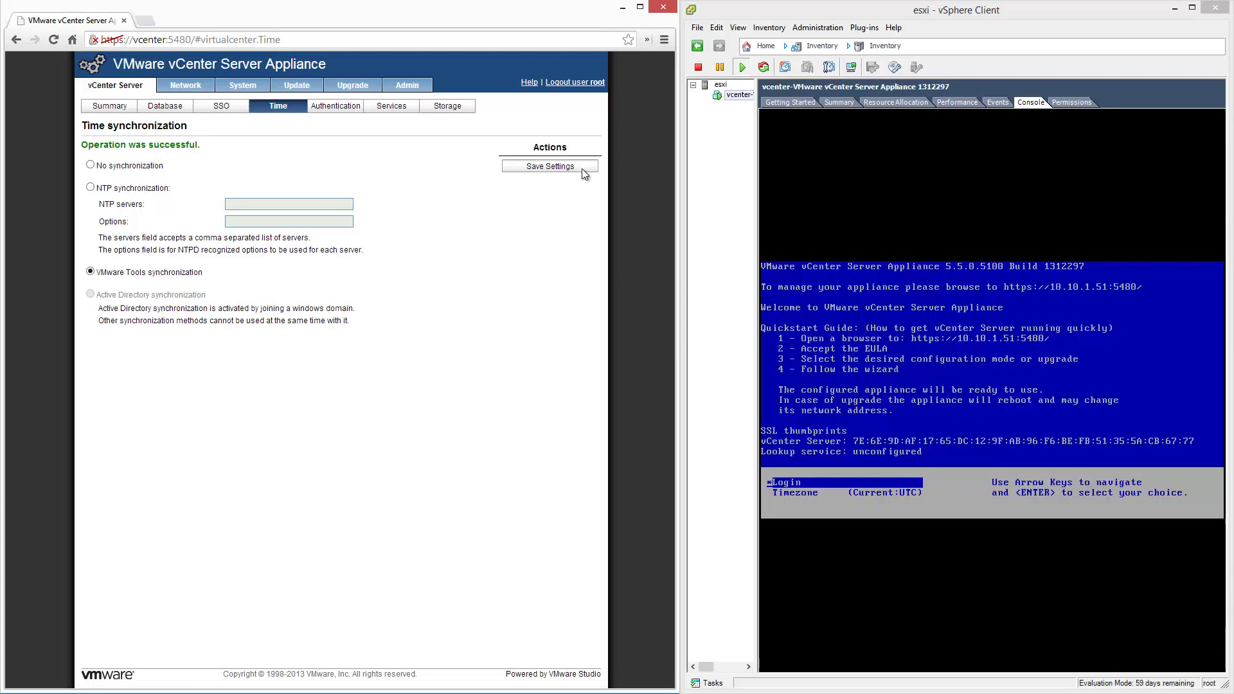
left_click(122, 108)
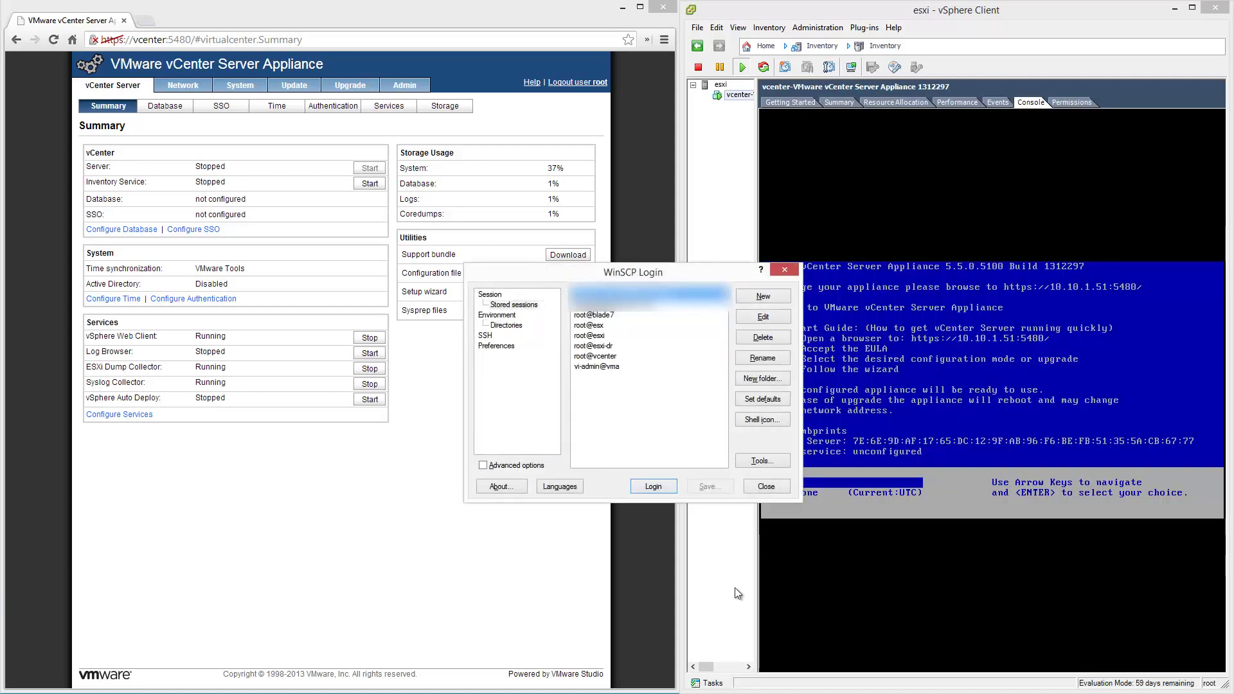
Create a new session to host vcenter as root with its password, log in and accept the updated host key.
left_click(778, 295)
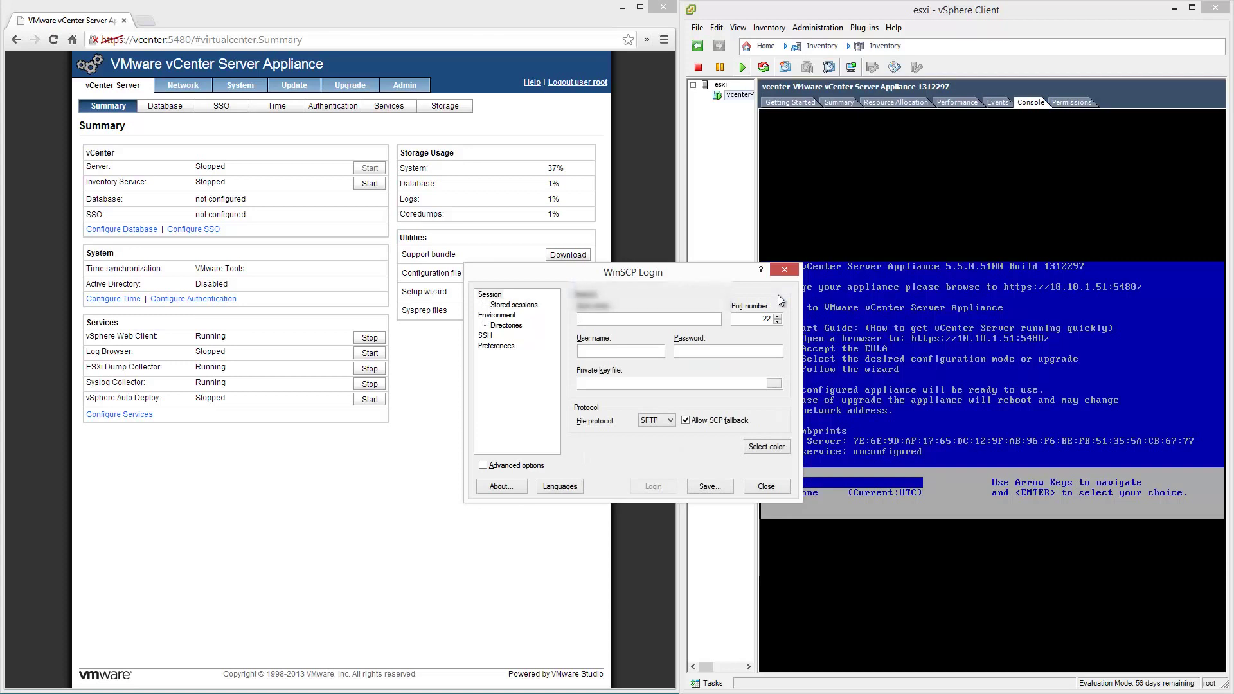
type("vcenter")
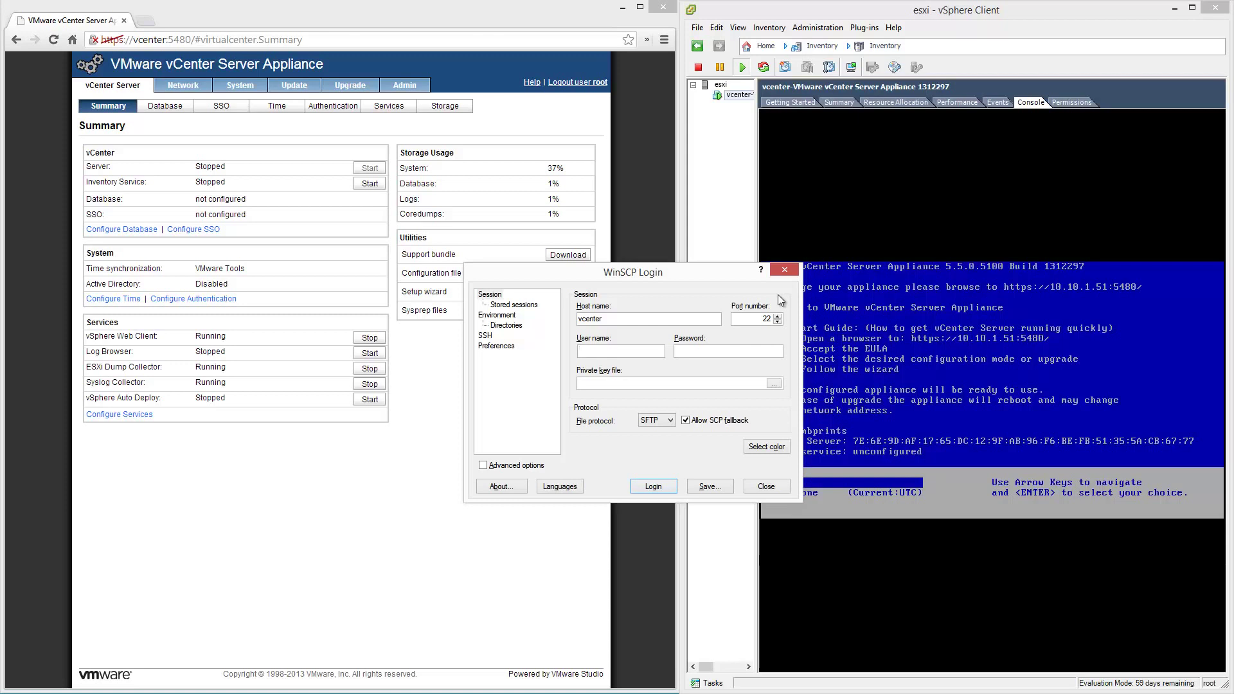
type("root")
key("Tab")
left_click(667, 485)
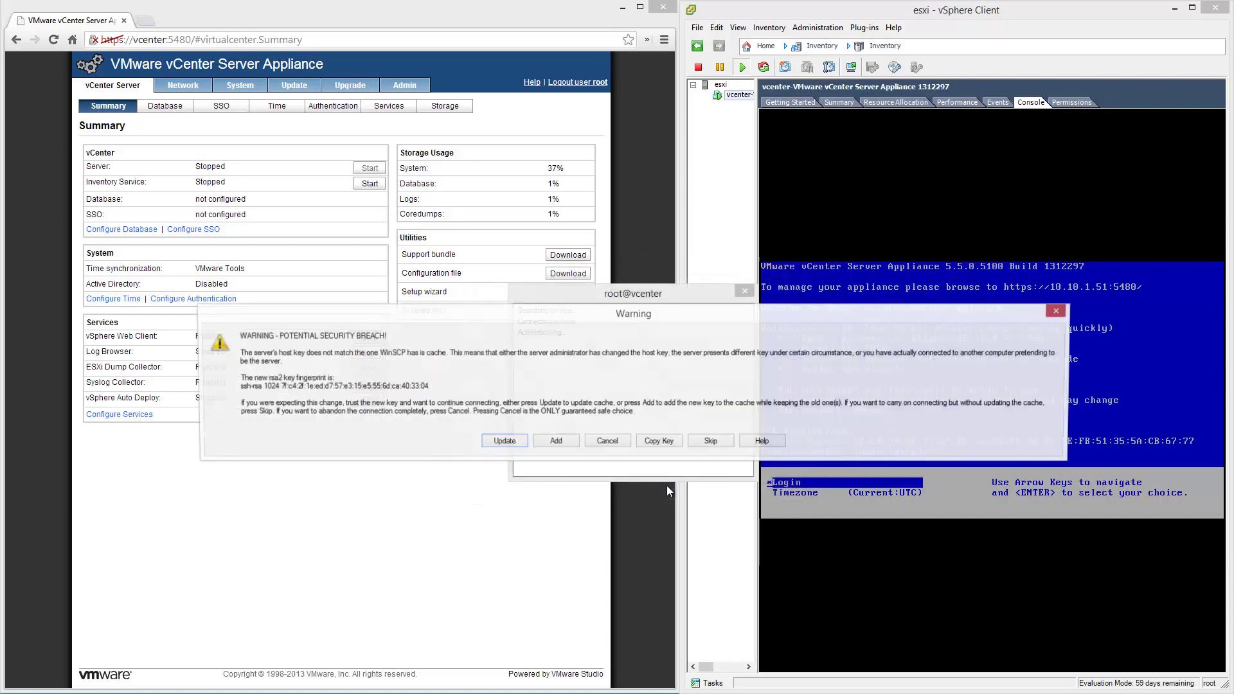
left_click(518, 443)
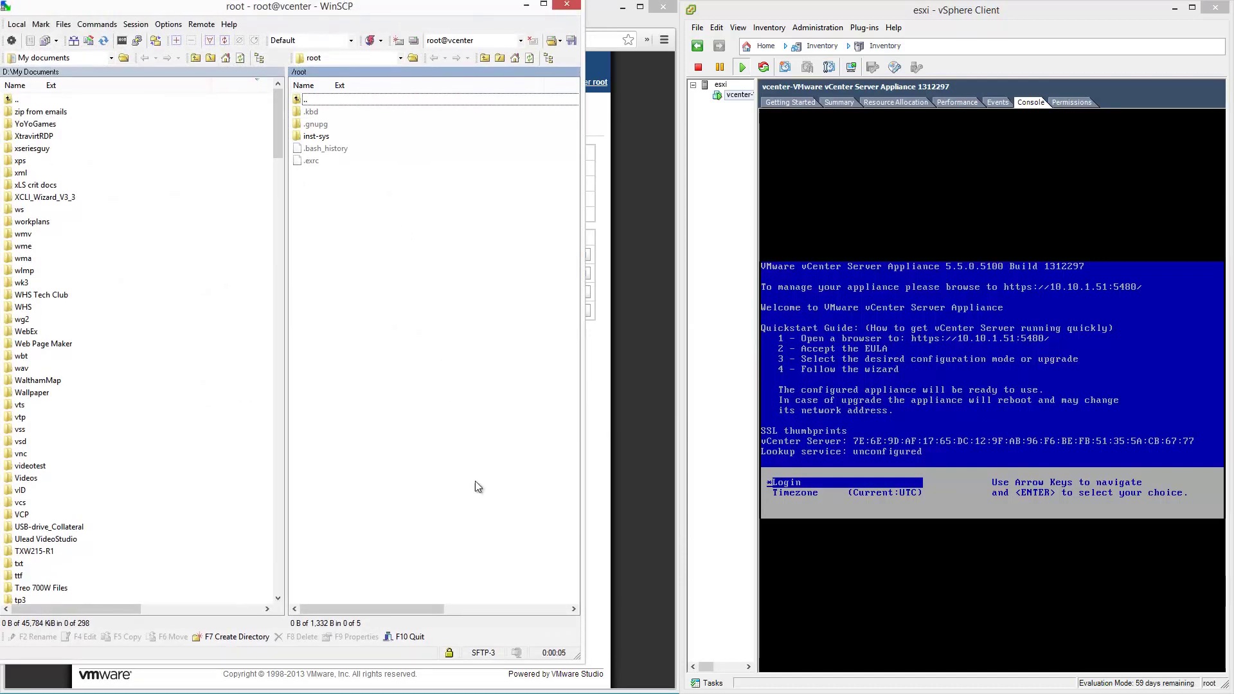
Browse the remote panel to the /etc folder and sort its files by name.
left_click_drag(350, 13, 706, 34)
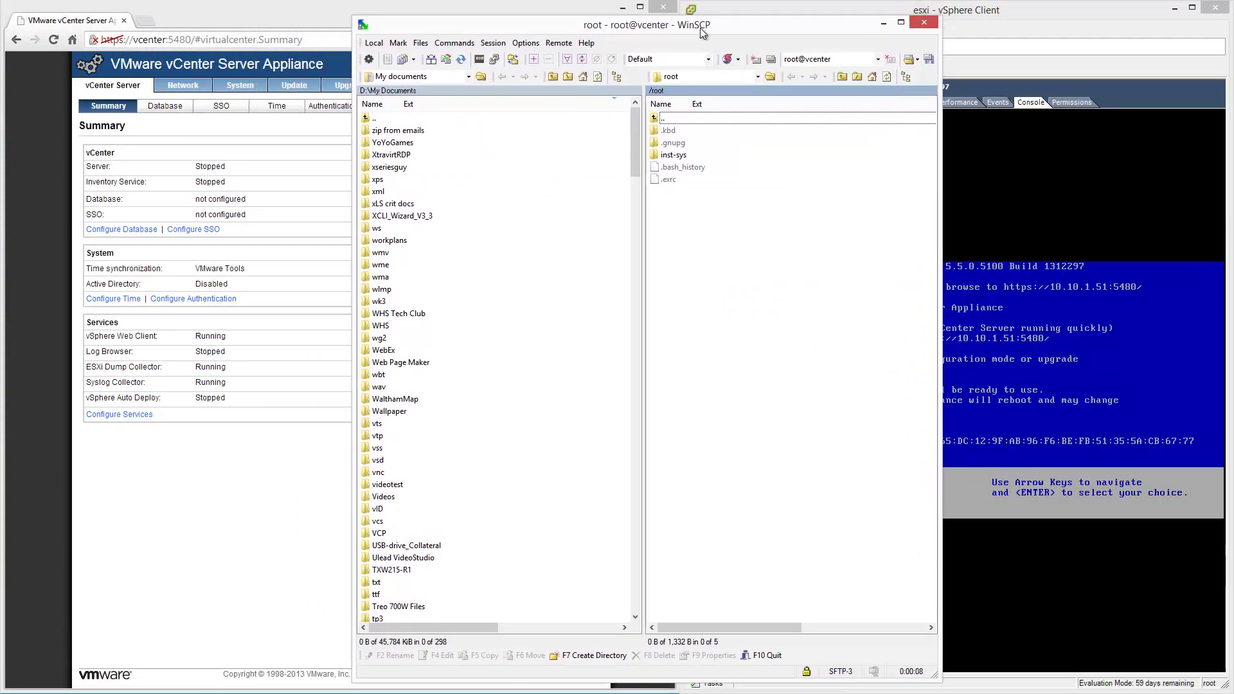
double_click(680, 122)
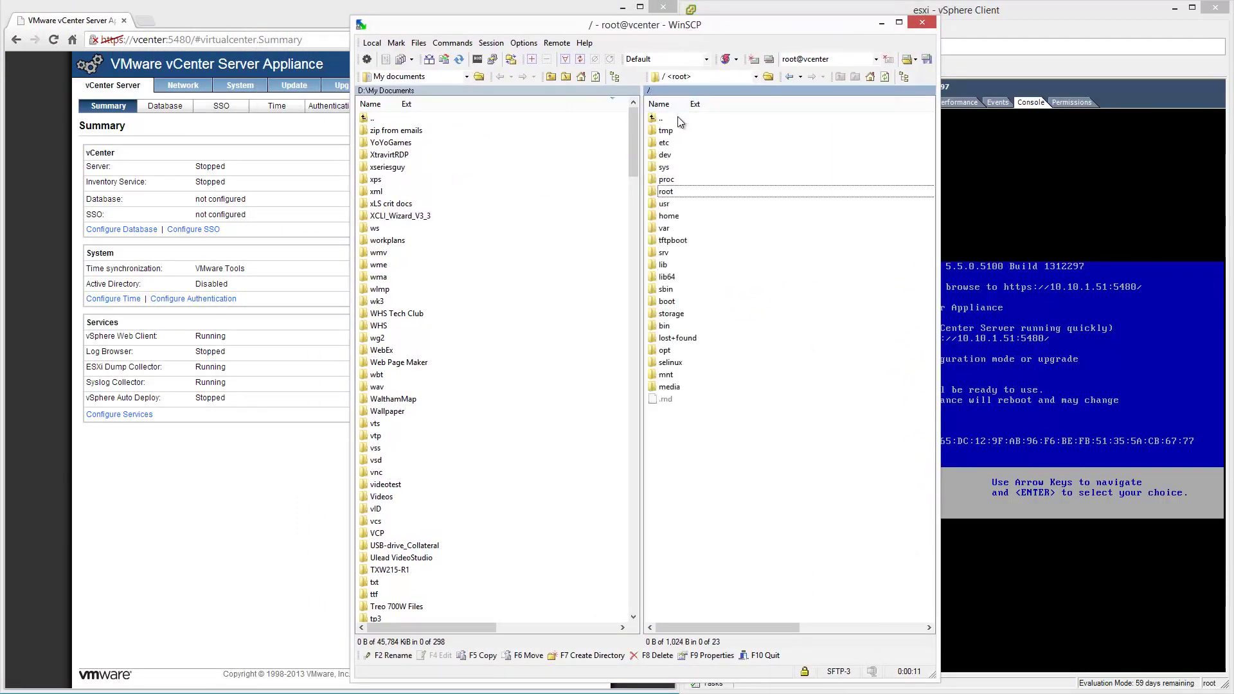
double_click(680, 143)
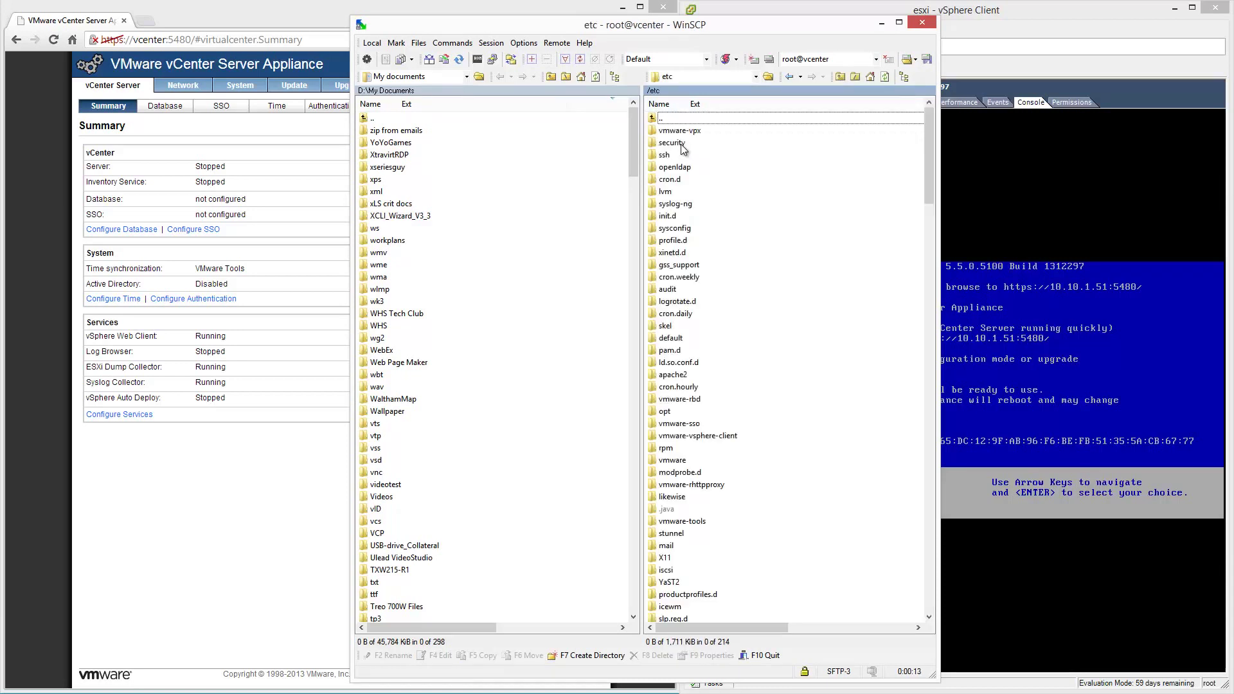
left_click_drag(933, 146, 928, 370)
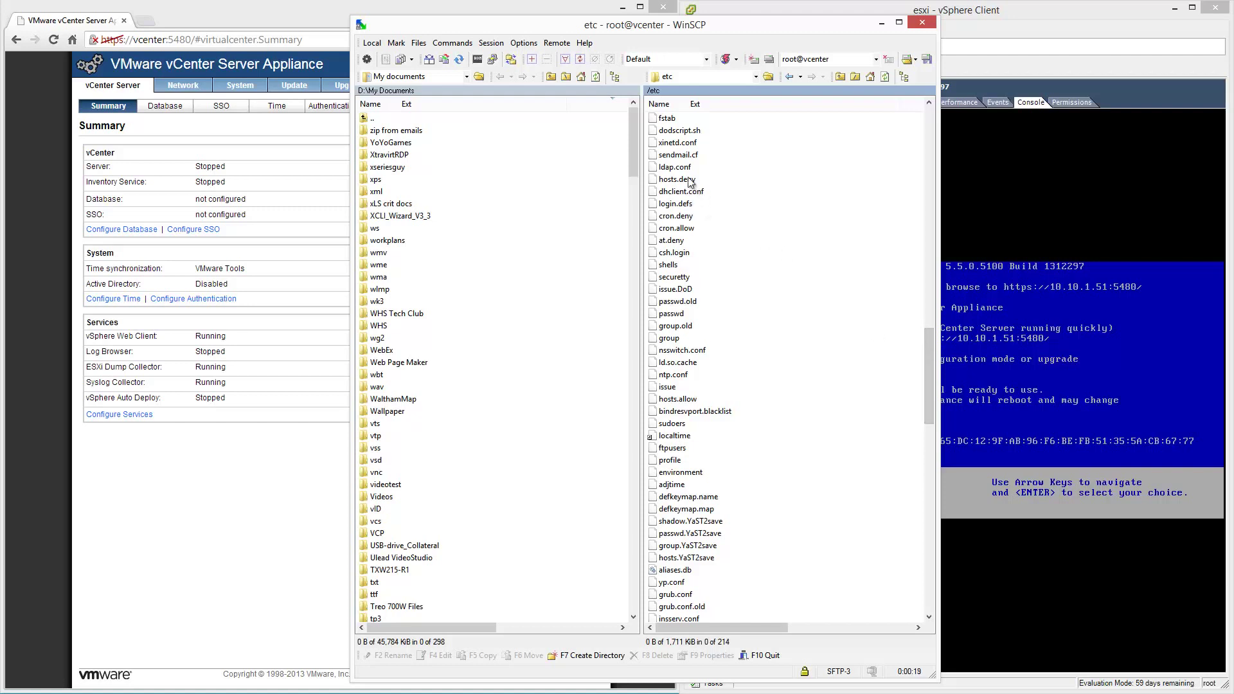
left_click(683, 144)
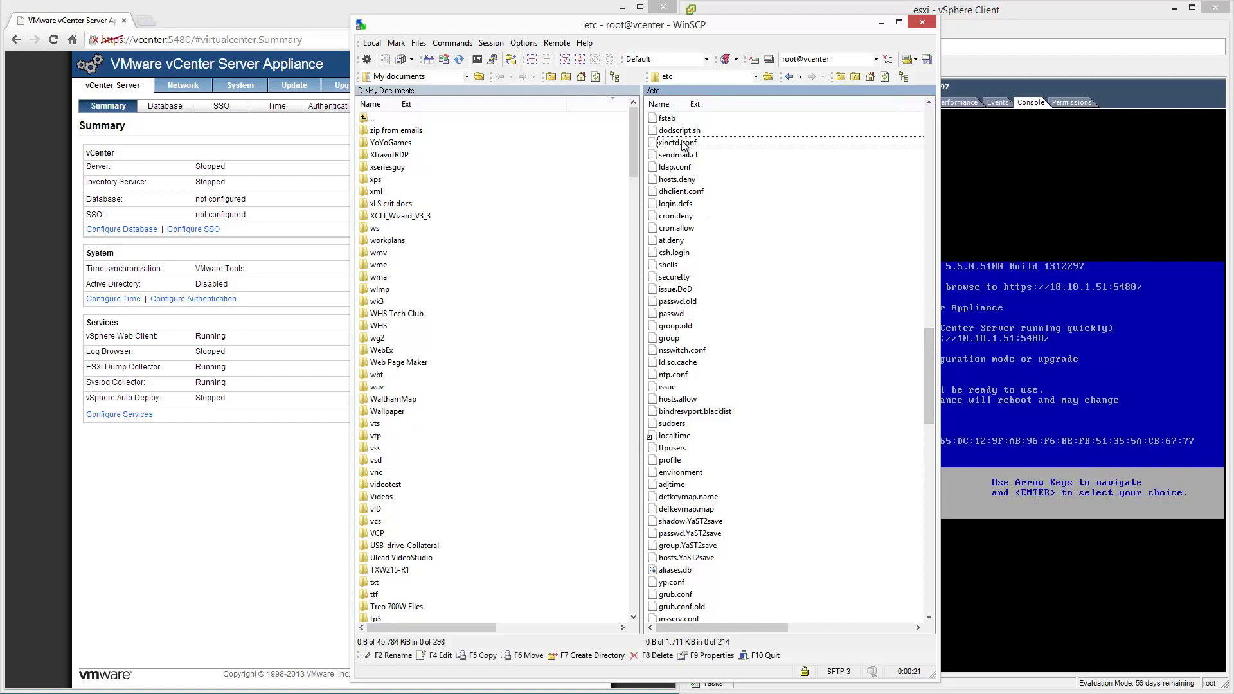
key("Down")
key("Down")
key("Down")
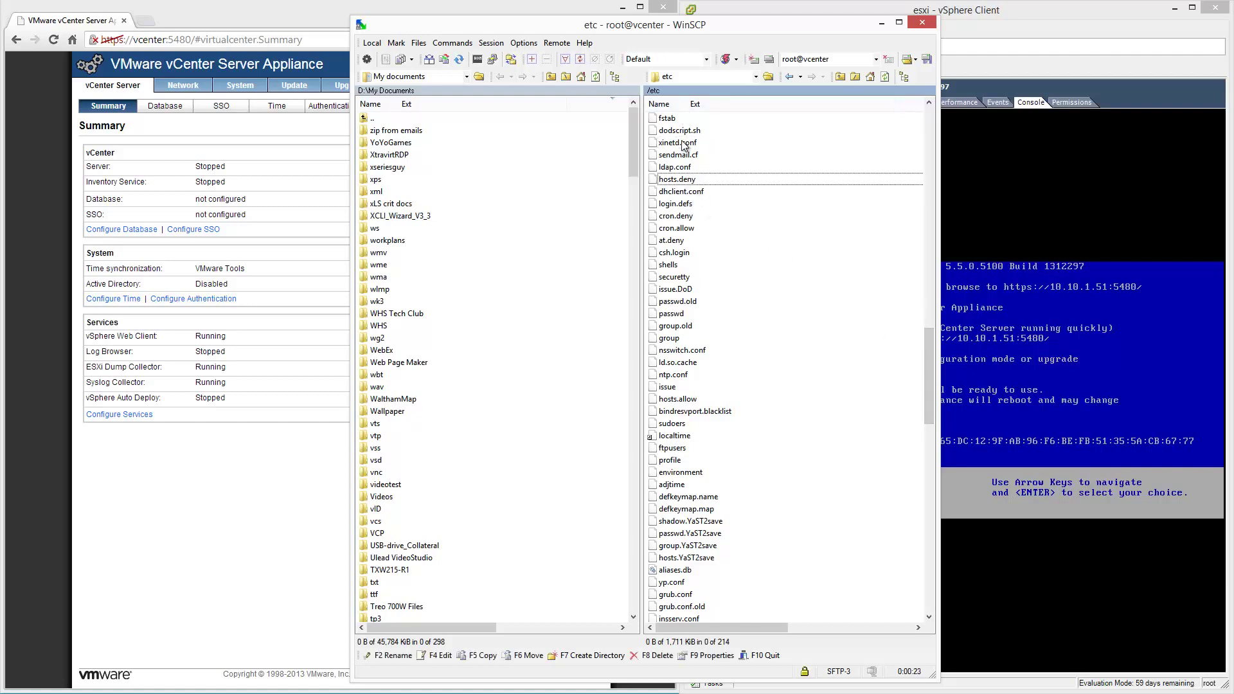
key("h")
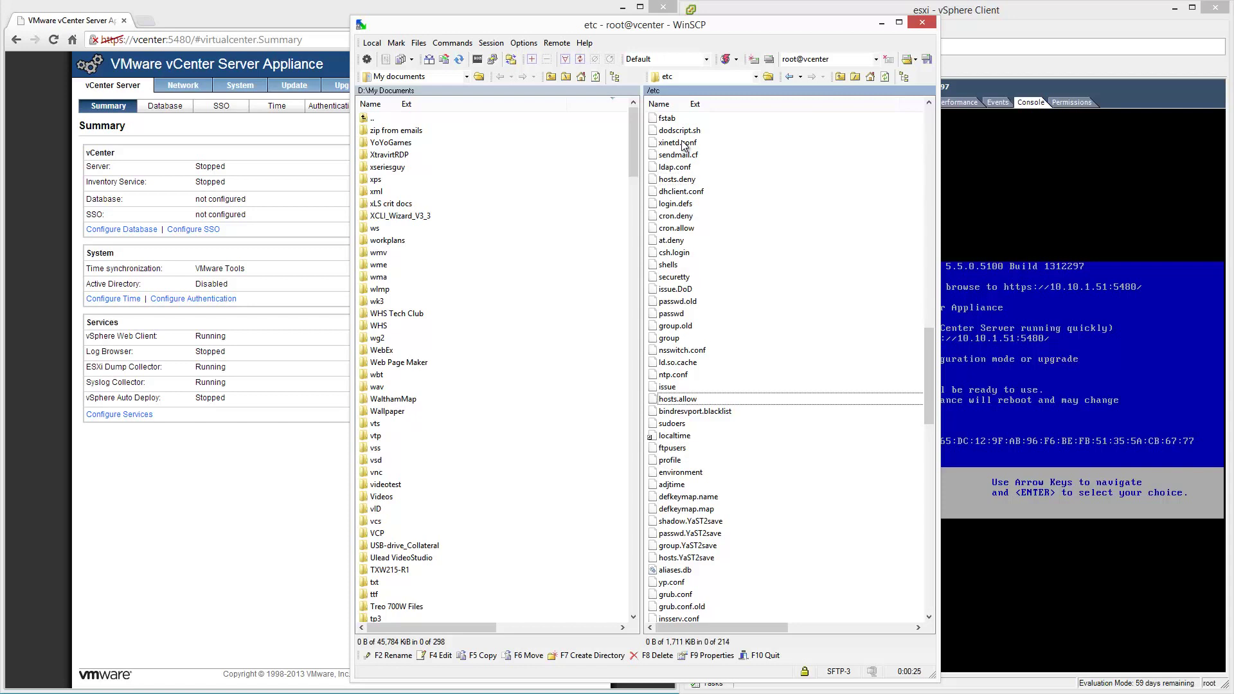
key("h")
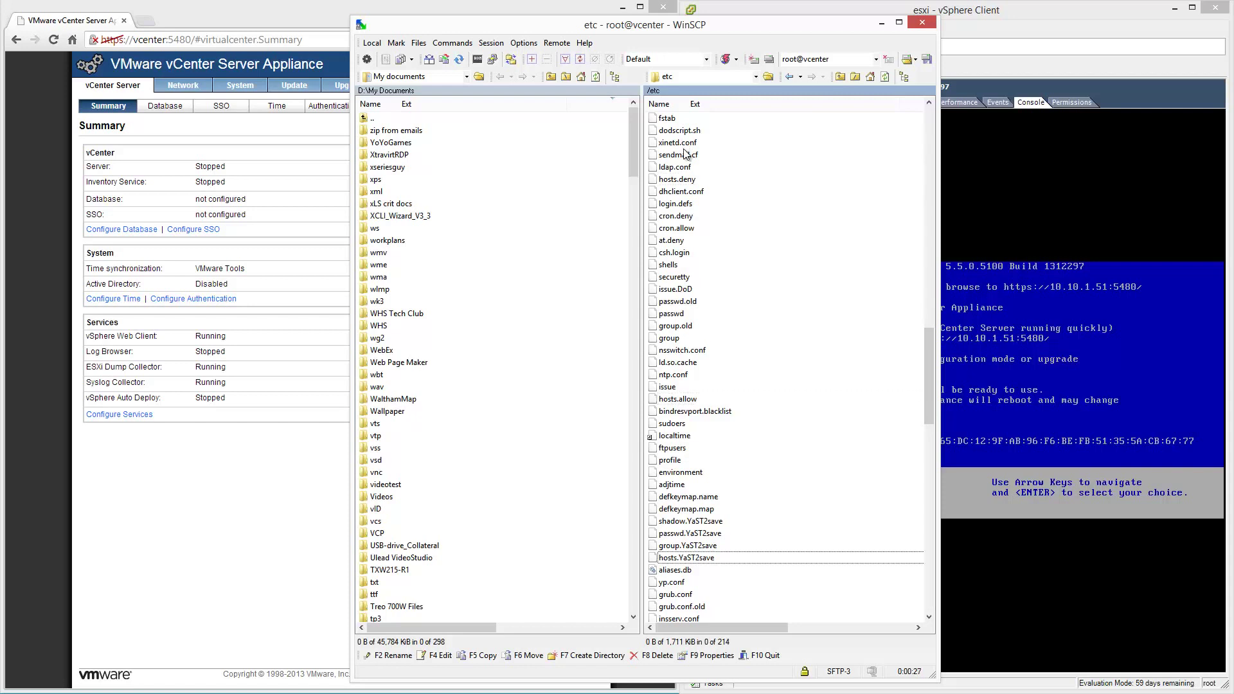
left_click(682, 106)
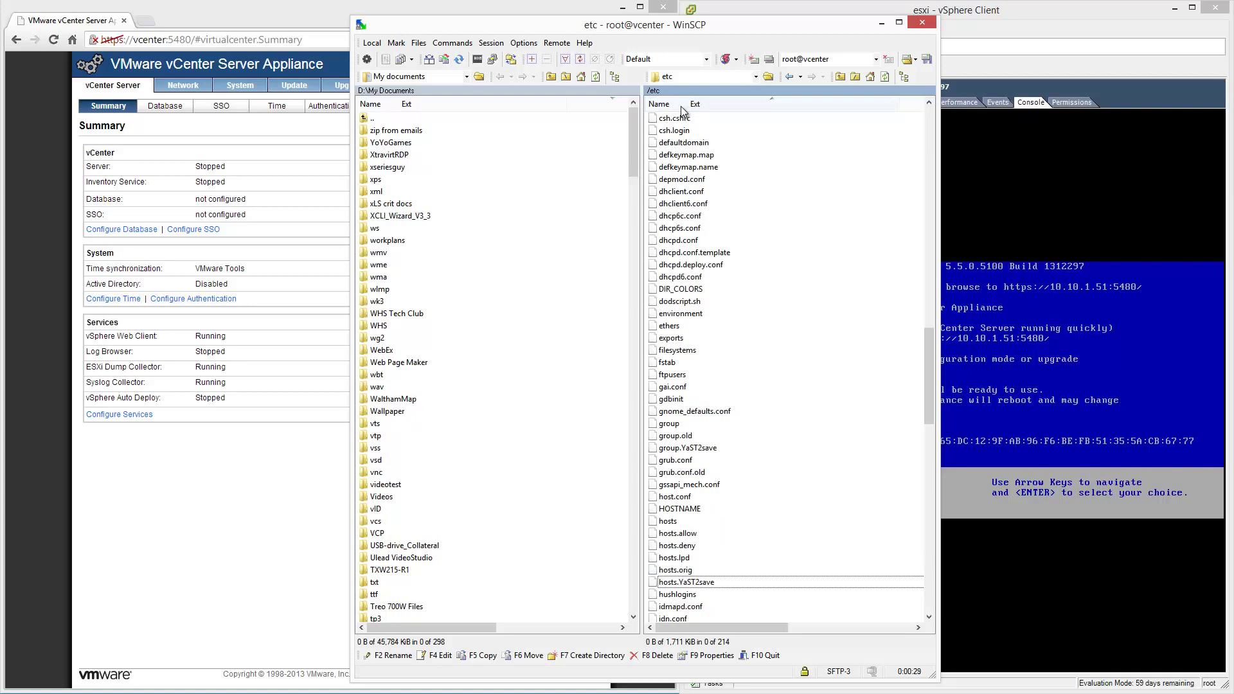
Copy hosts into the local vcs folder, then open the remote /etc/hosts in the editor.
left_click(669, 523)
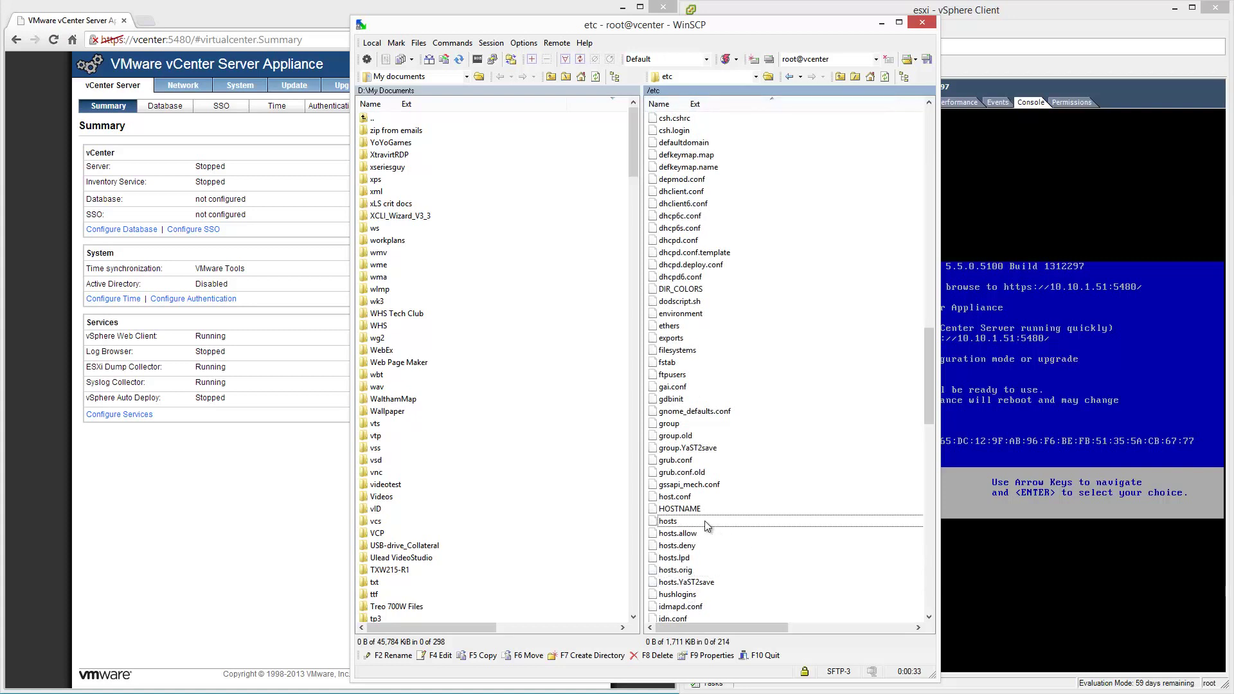
left_click_drag(707, 525, 584, 516)
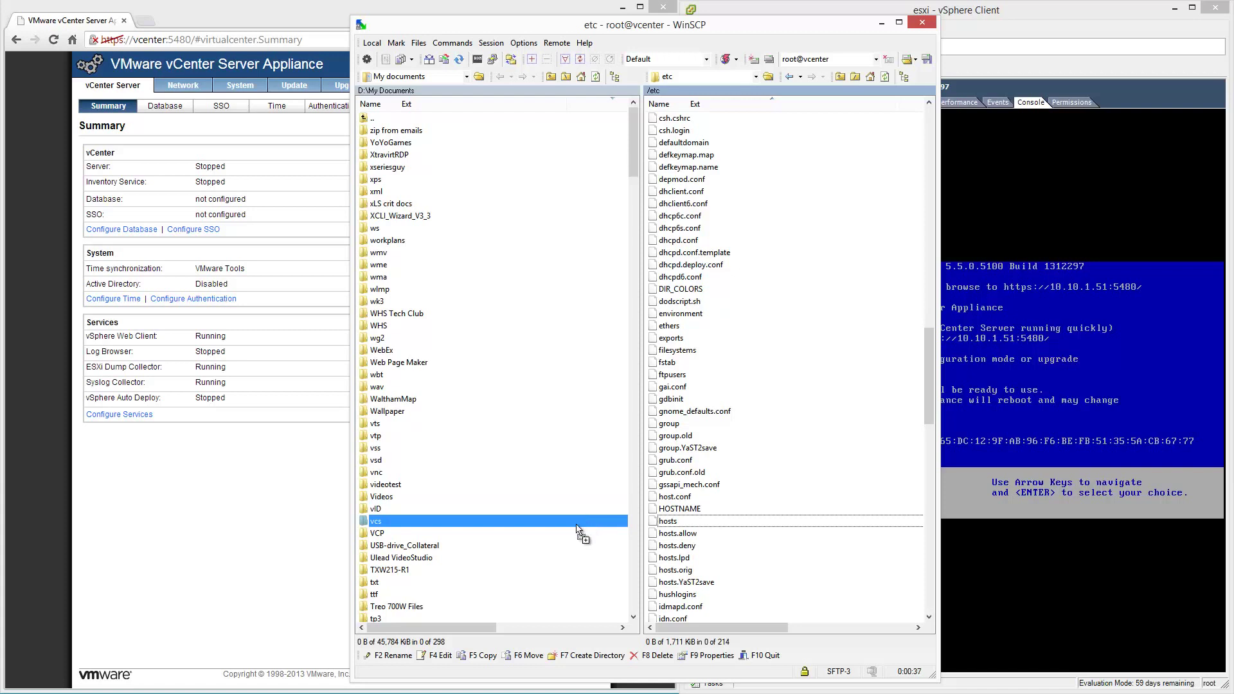
left_click_drag(577, 528, 577, 528)
left_click(682, 407)
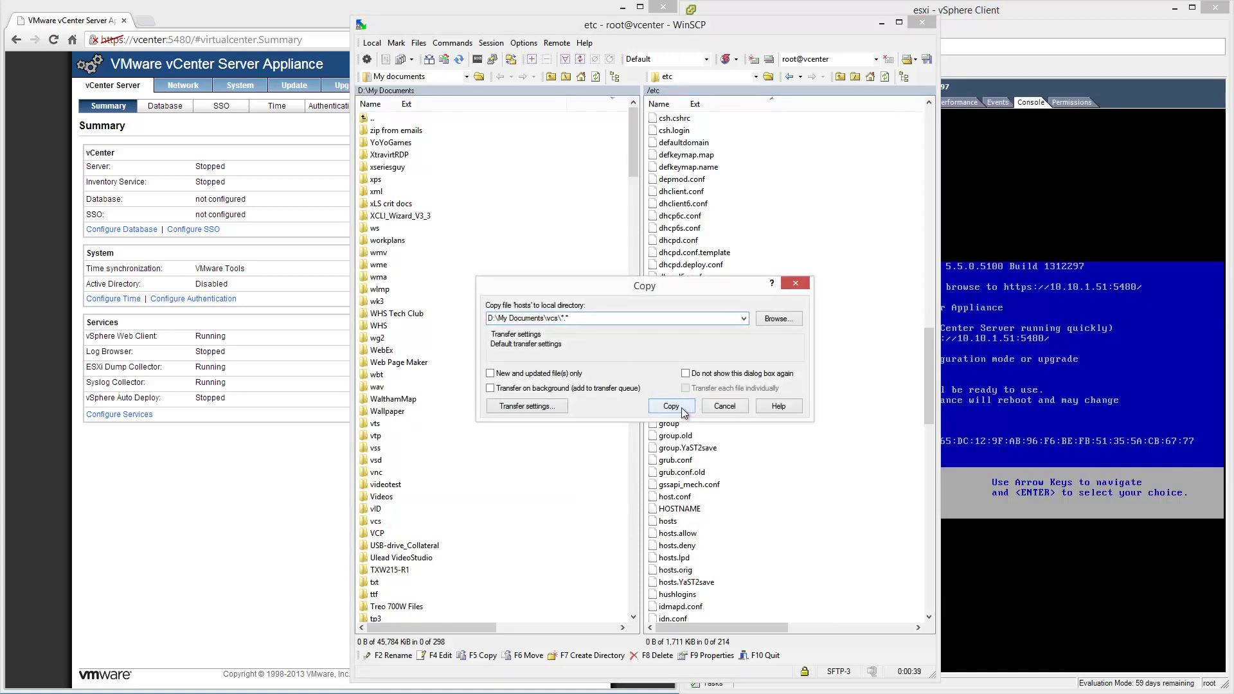
double_click(685, 523)
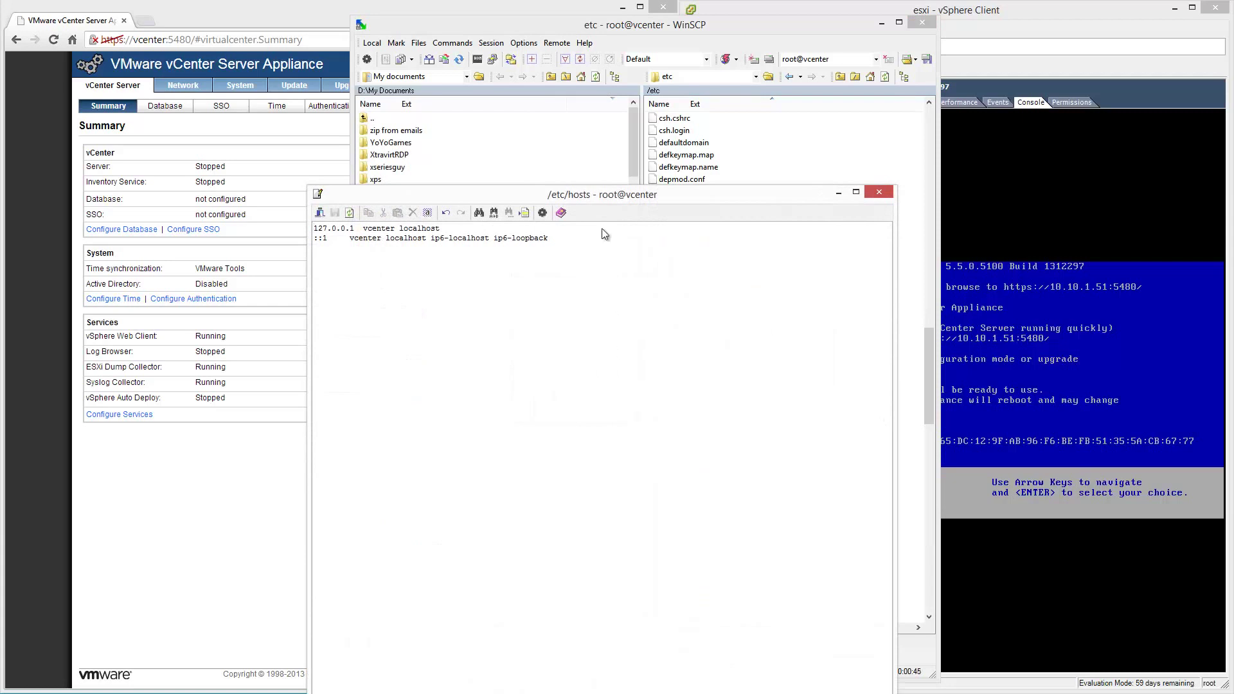
Replace /etc/hosts with the 10.10.1.50 esxi and 10.10.1.51 vcenter entries, save it, and minimize WinSCP.
left_click_drag(614, 187, 796, 244)
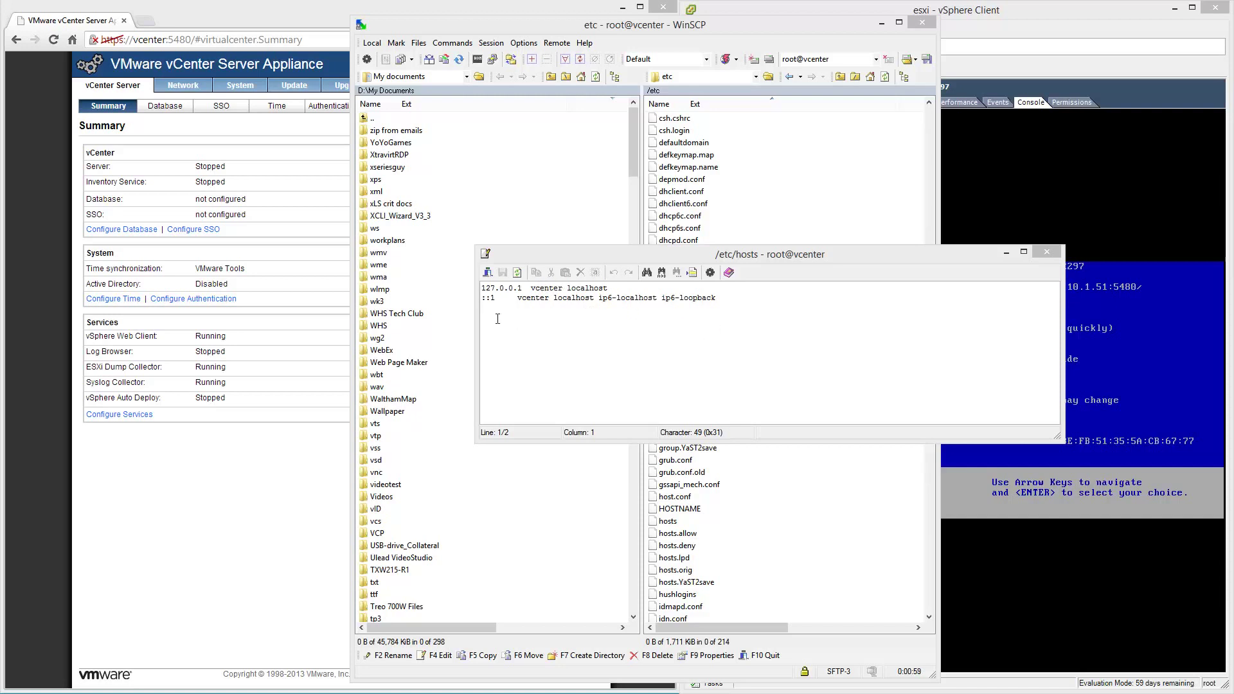
left_click(721, 342)
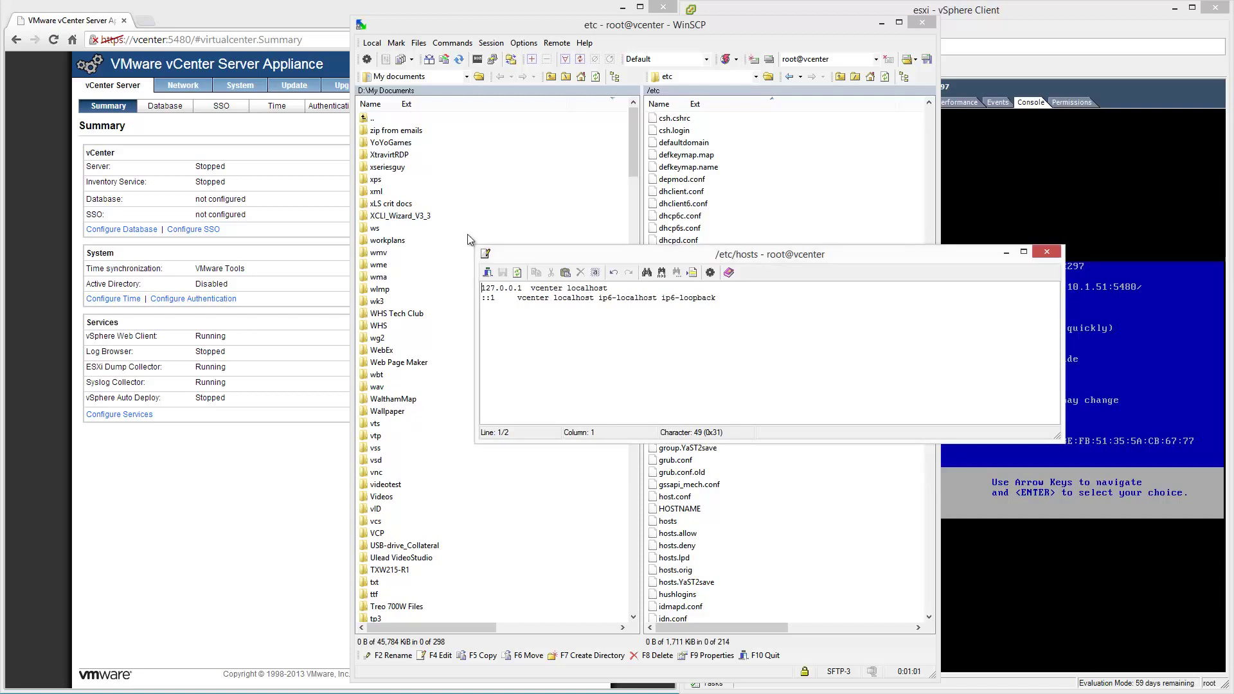
key("ctrl+a")
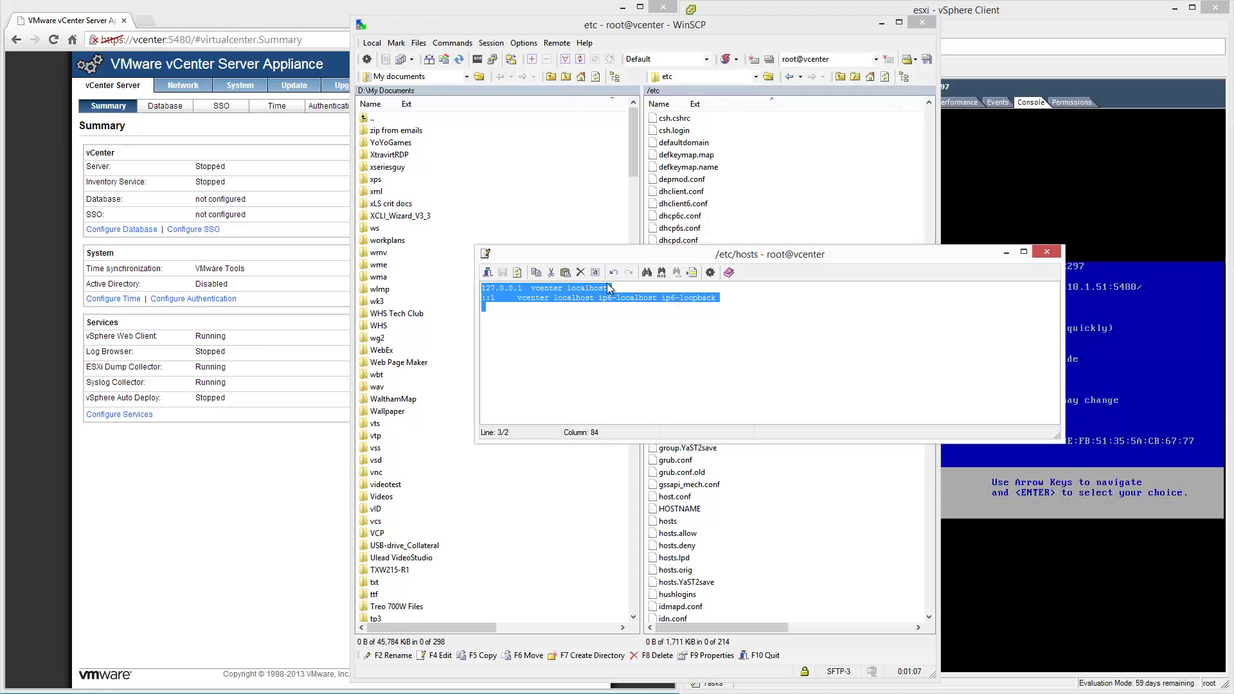
key("ctrl+v")
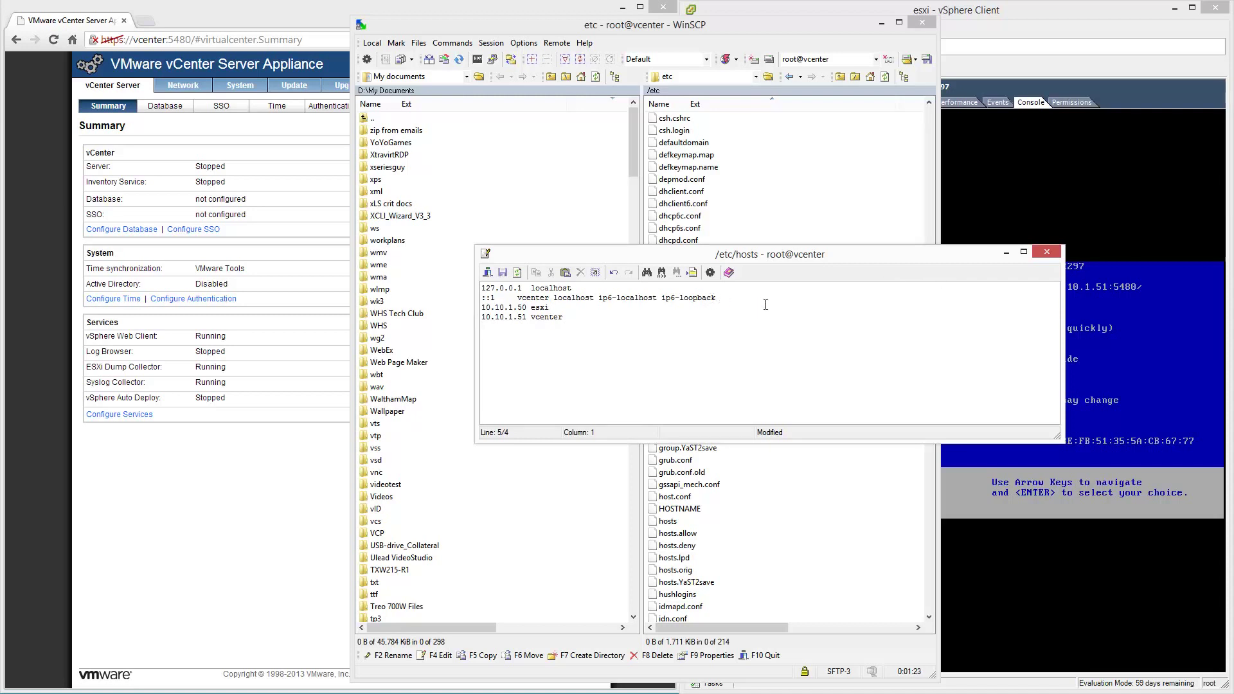
left_click(1045, 253)
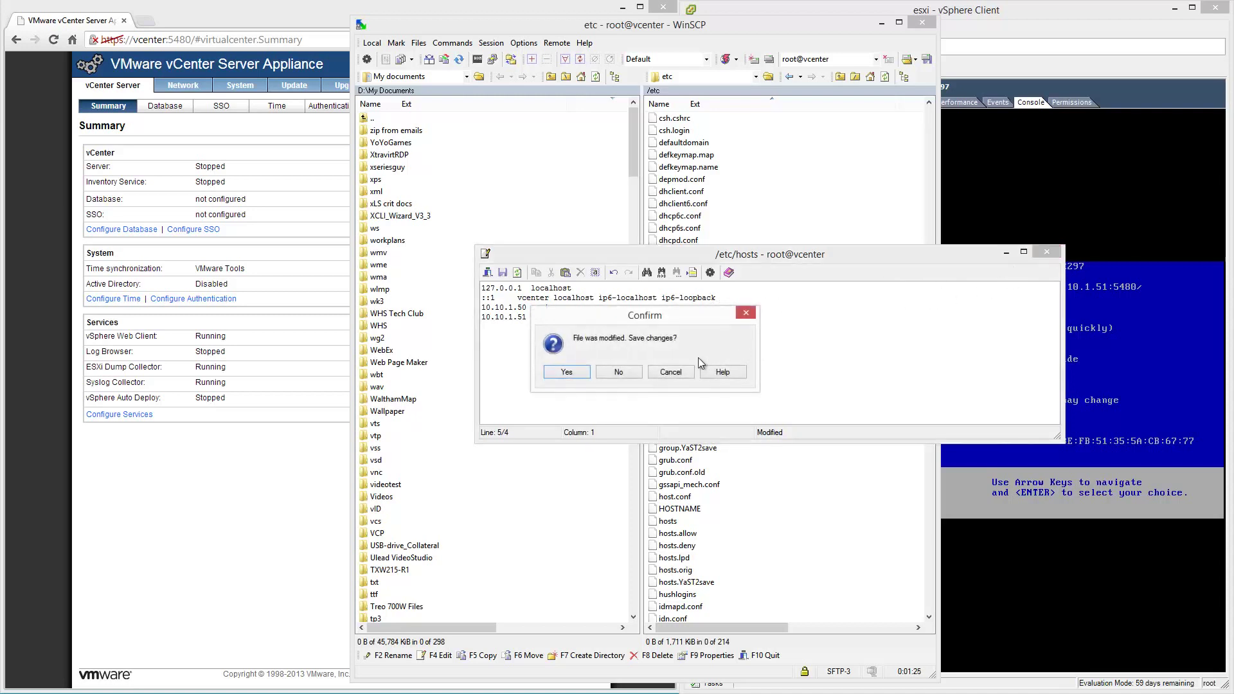
left_click(581, 372)
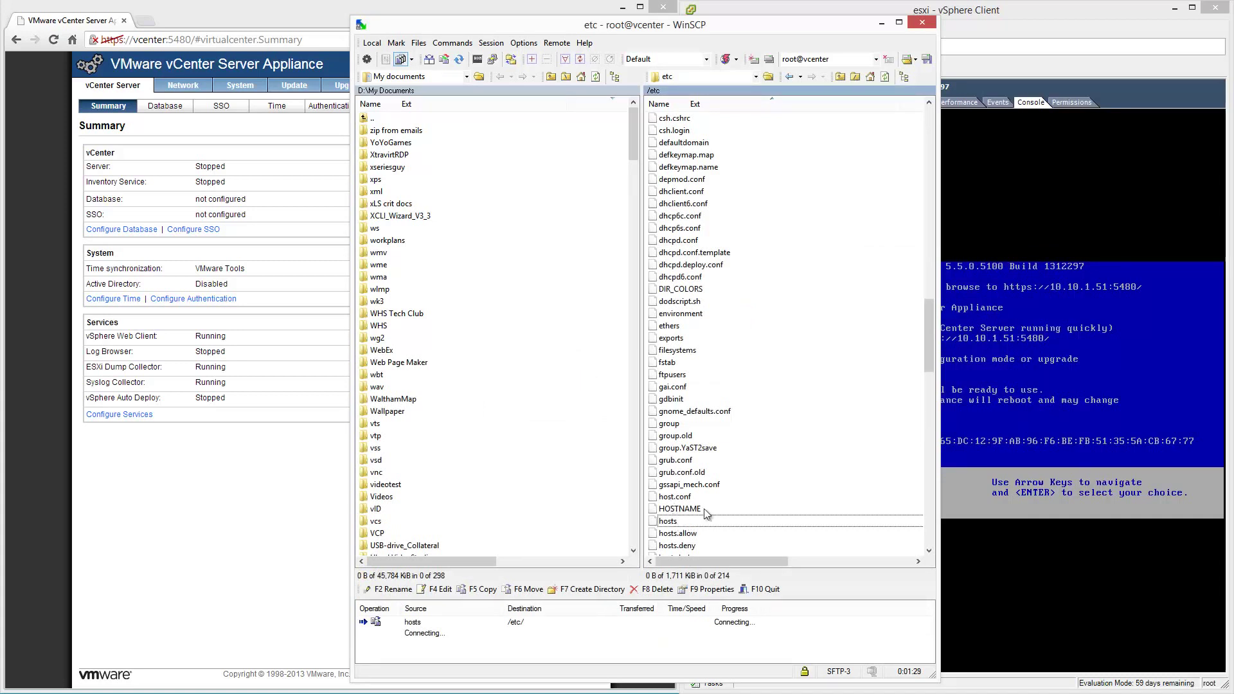
left_click(882, 23)
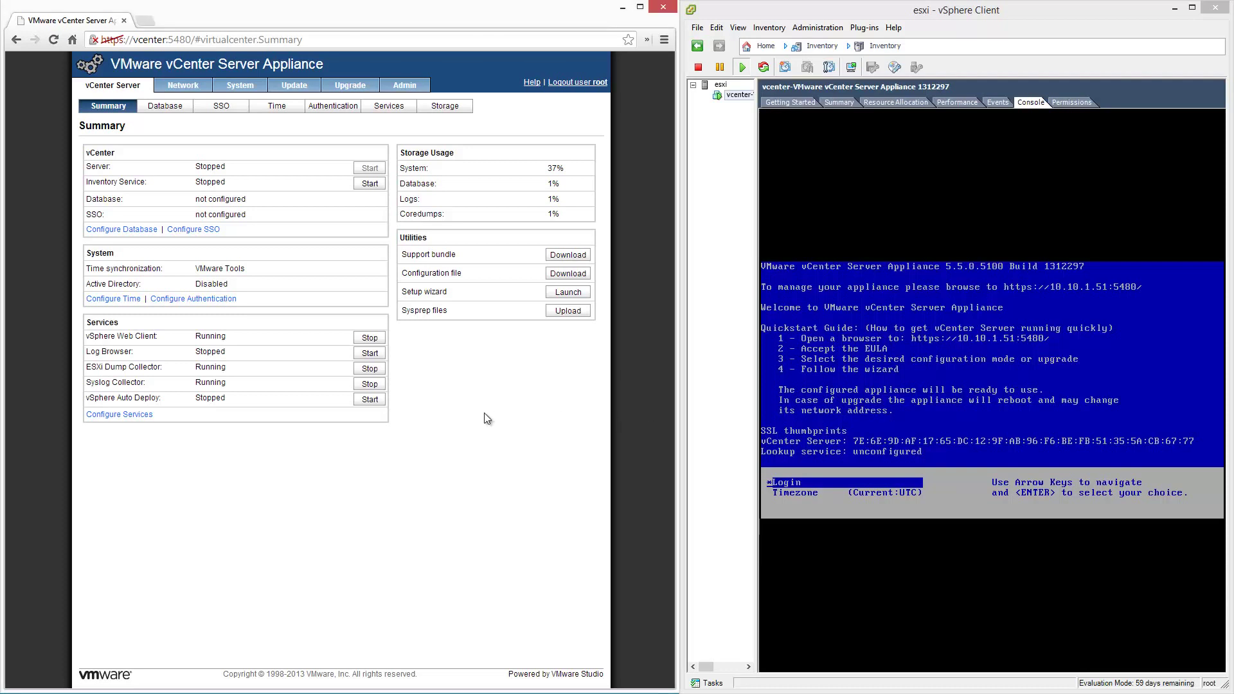
Launch the Setup wizard and start configuring vCenter with default settings.
left_click(568, 292)
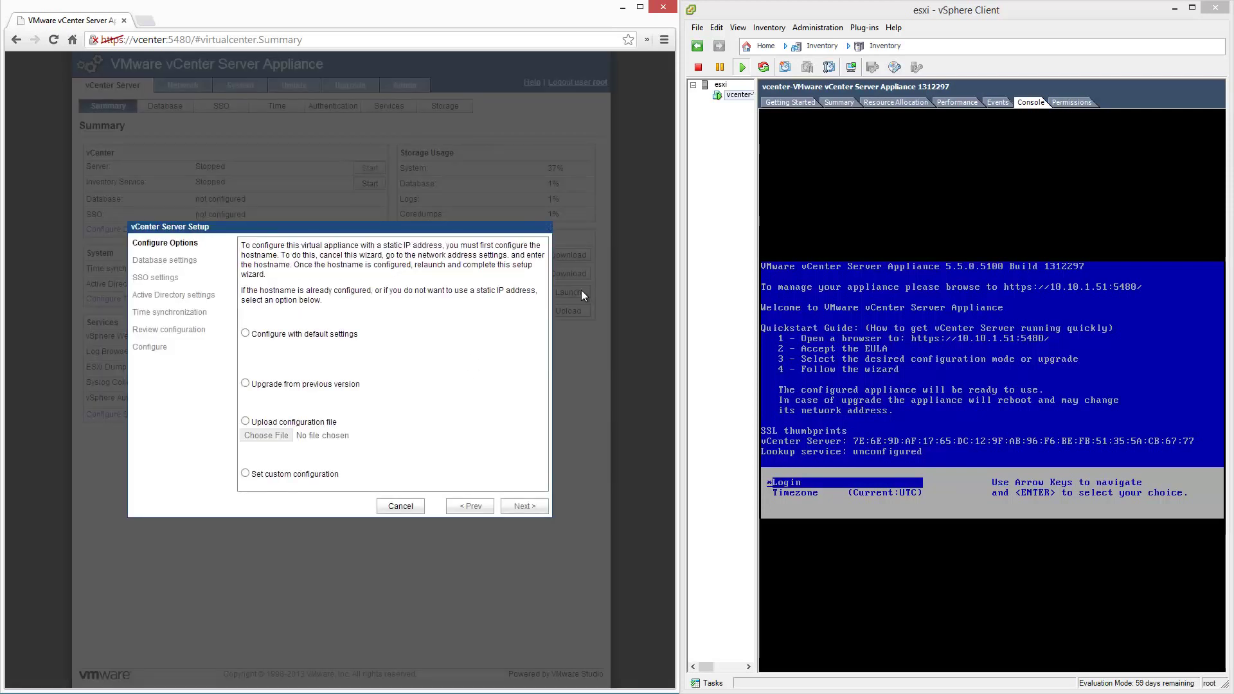
left_click(245, 333)
left_click(537, 510)
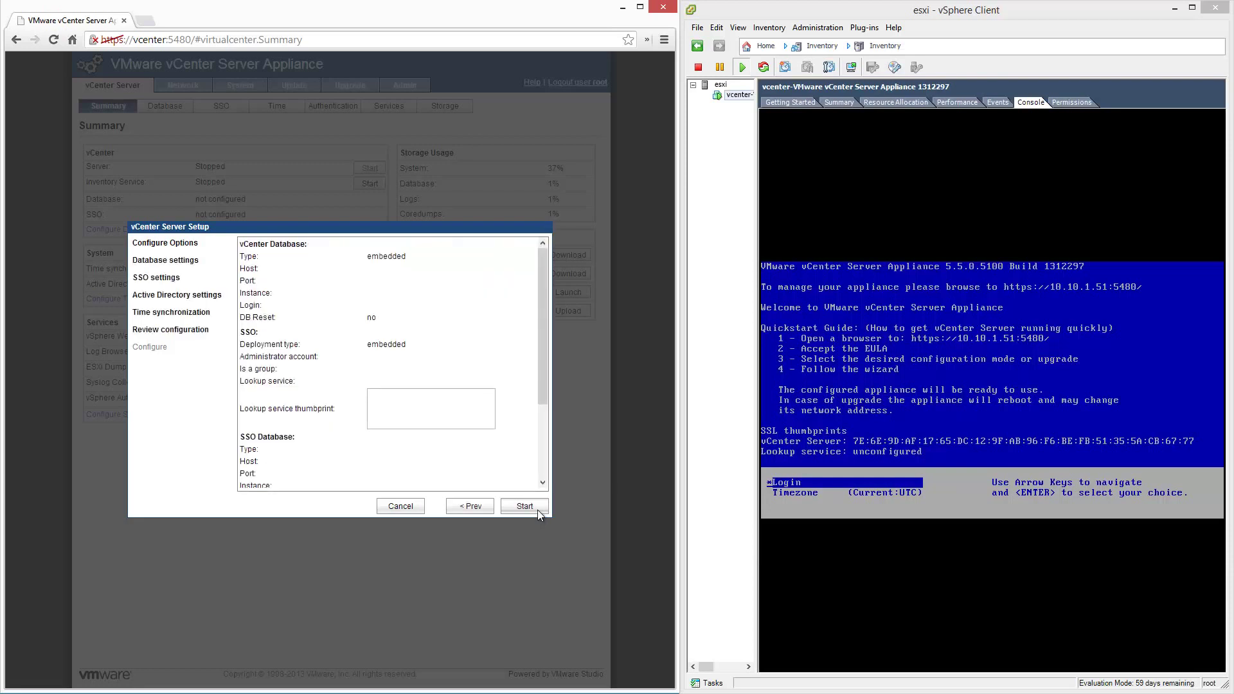
left_click(537, 510)
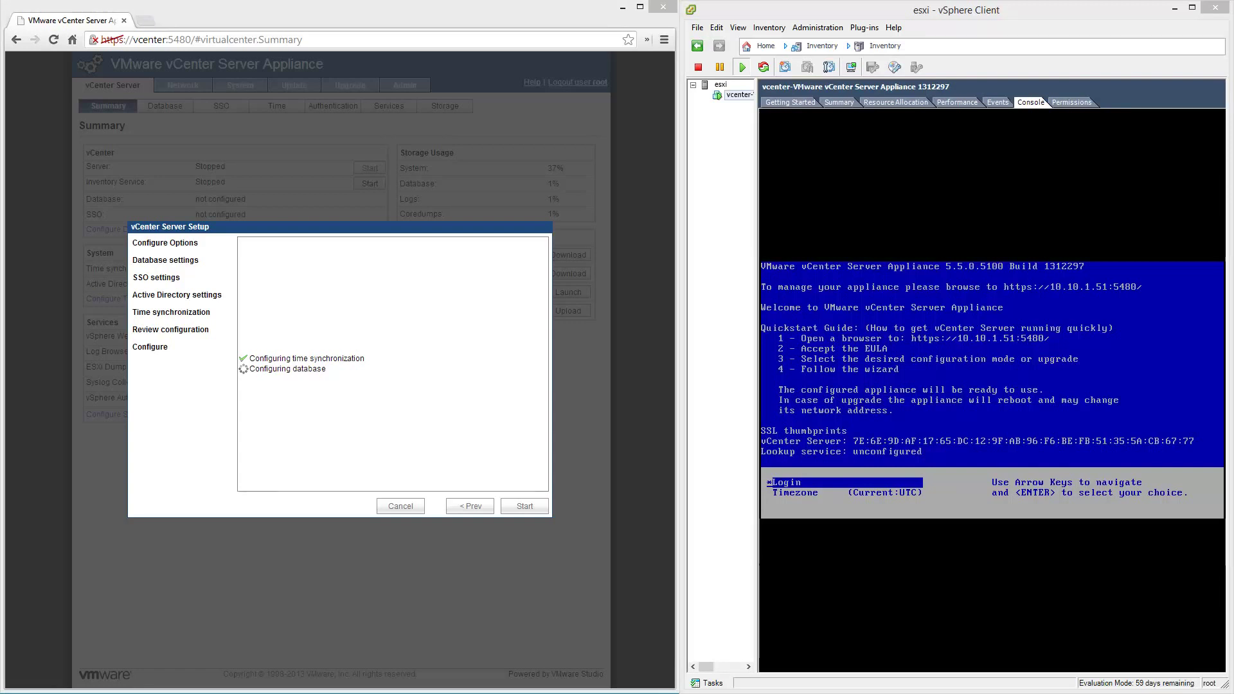
Check the Date and Time window while configuration runs, then close it and the finished wizard.
left_click_drag(1233, 334, 673, 397)
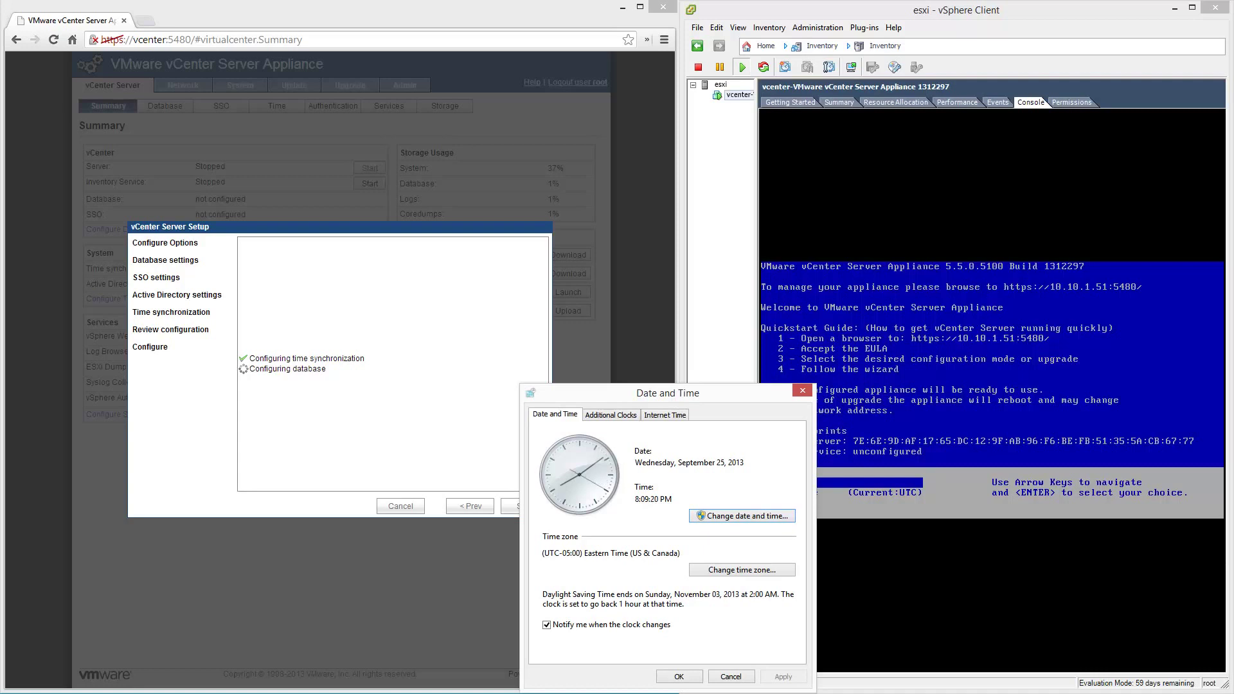
left_click_drag(731, 398, 771, 394)
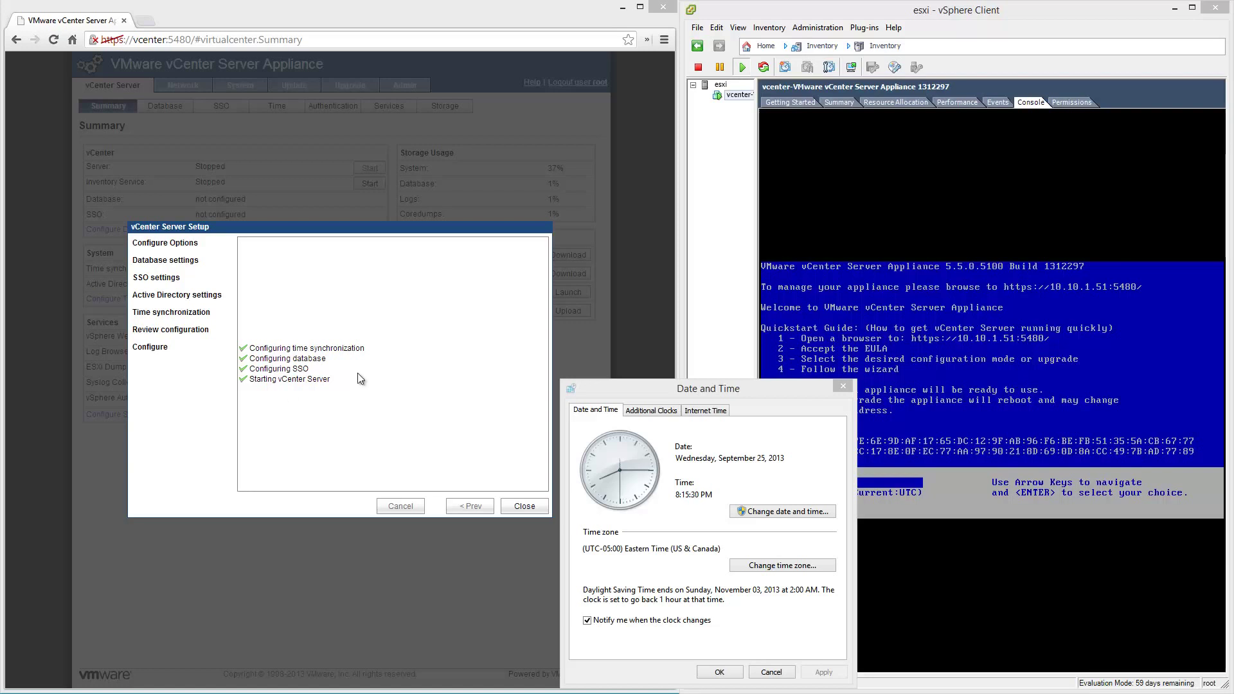
left_click(784, 672)
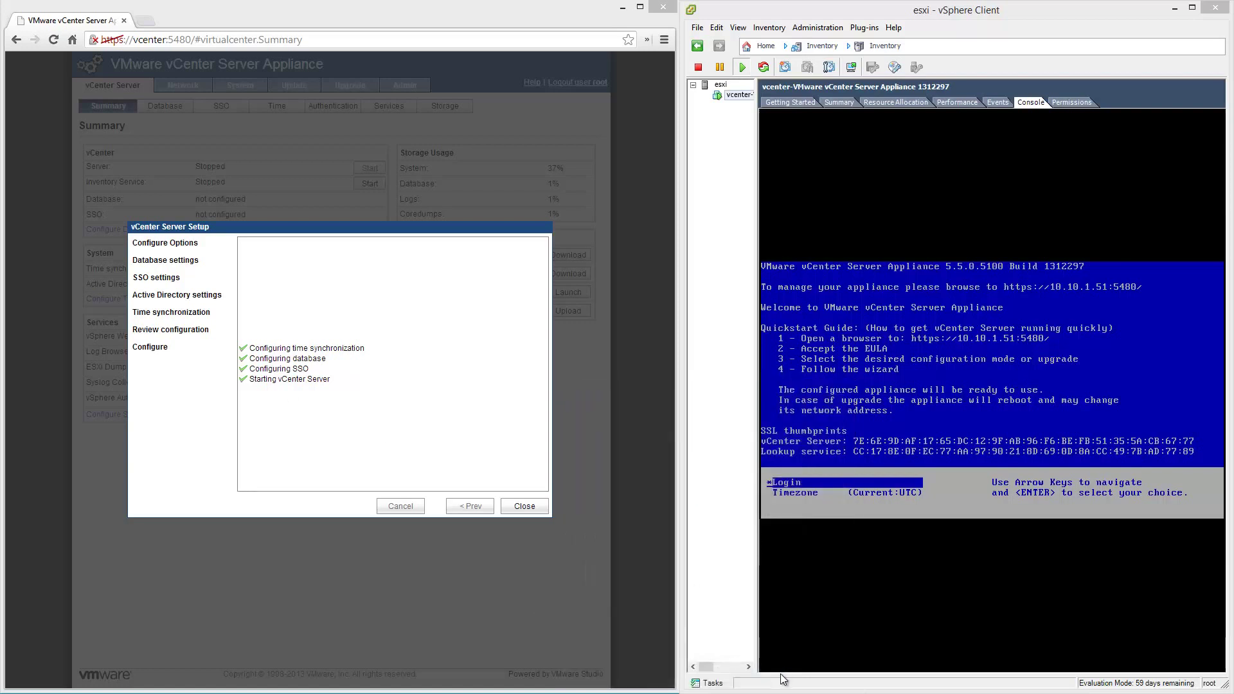
left_click(537, 510)
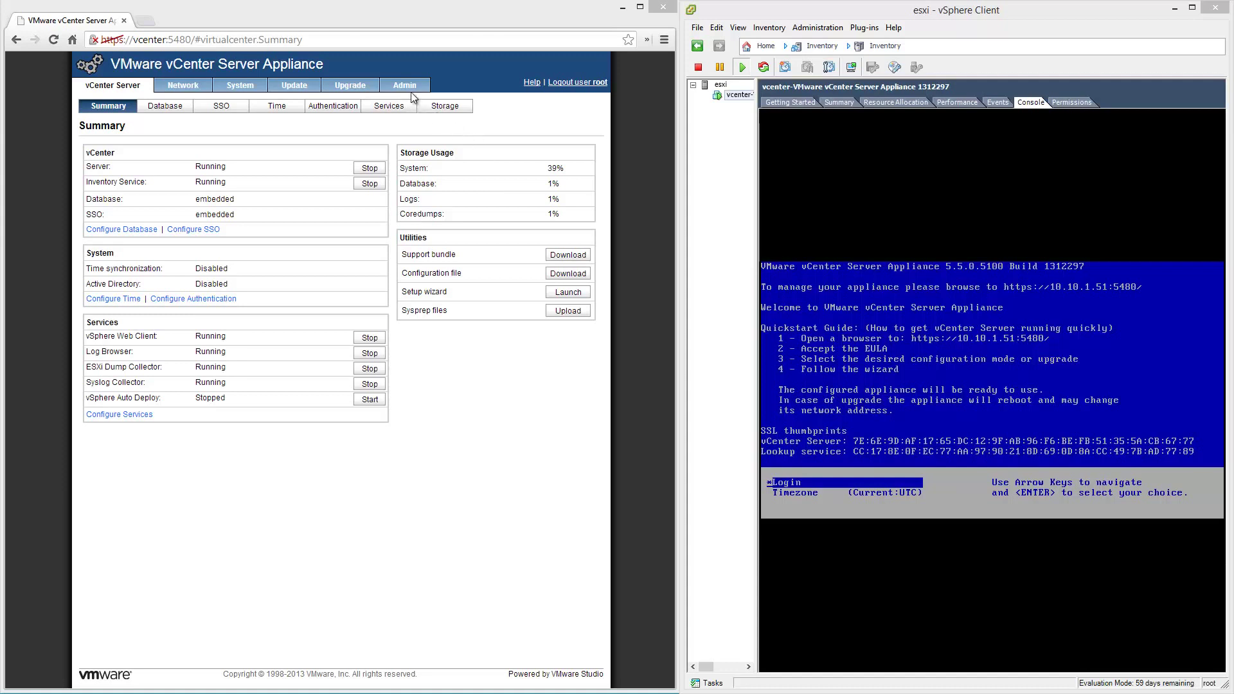
Reboot the appliance from the System tab and confirm the System Reboot dialog.
left_click(258, 89)
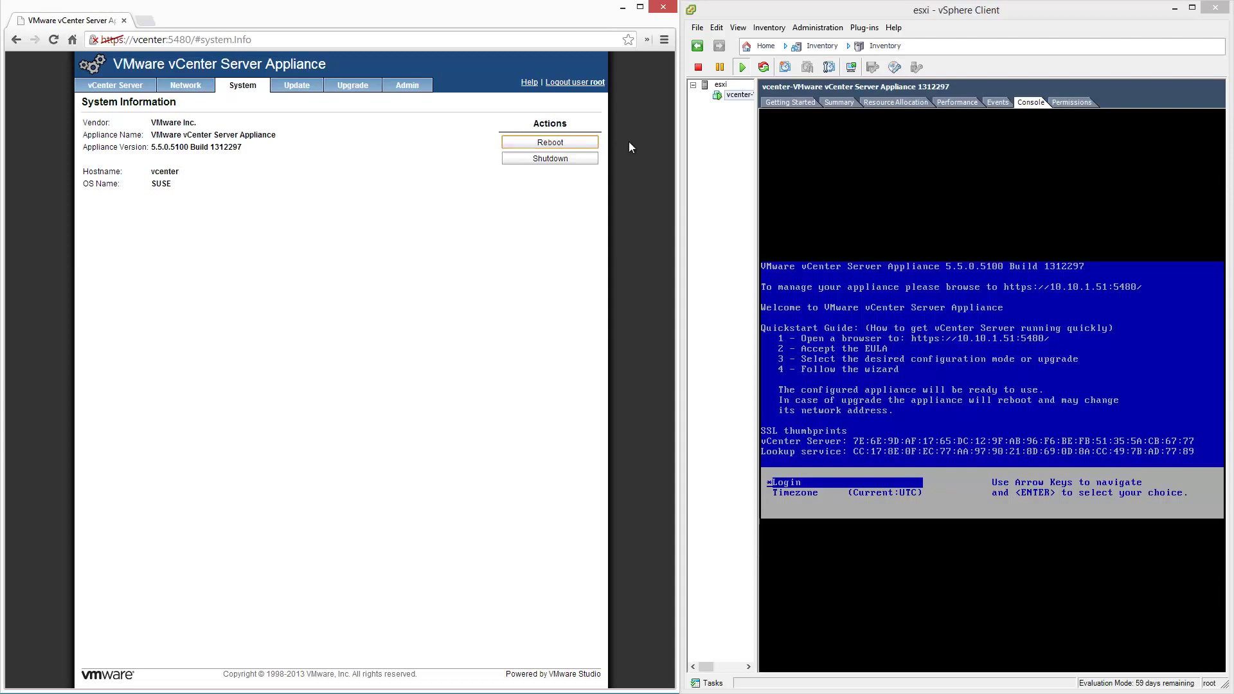
left_click(584, 142)
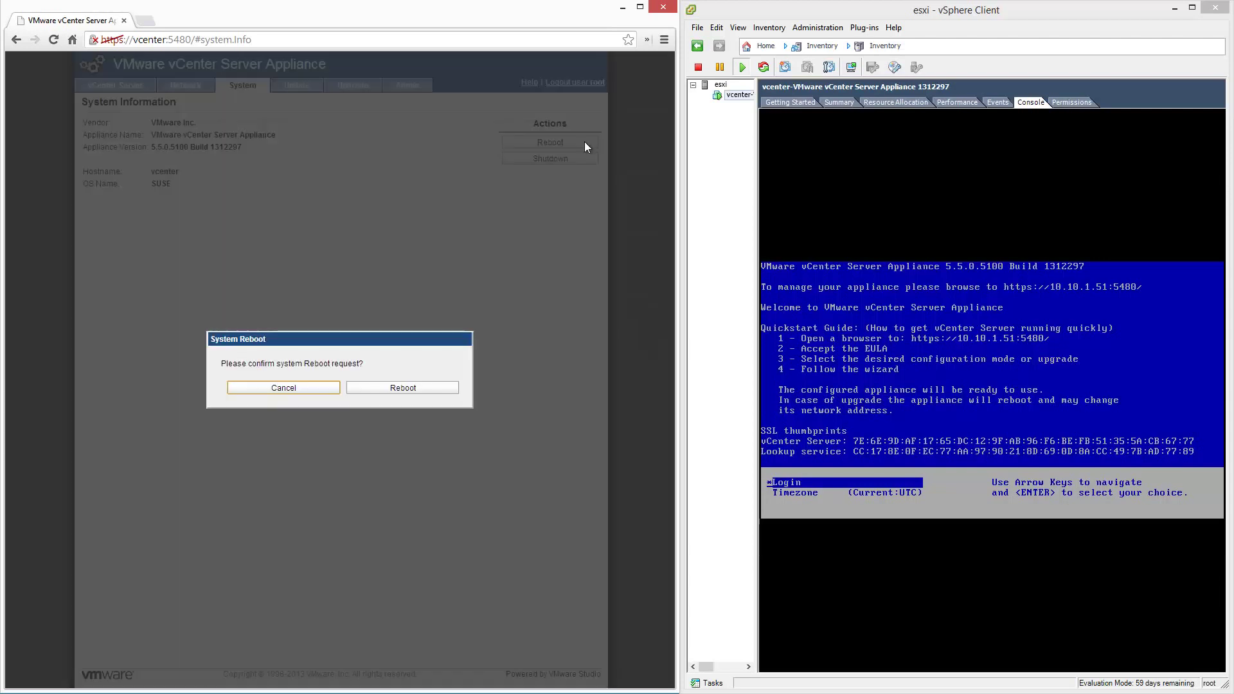
left_click(422, 387)
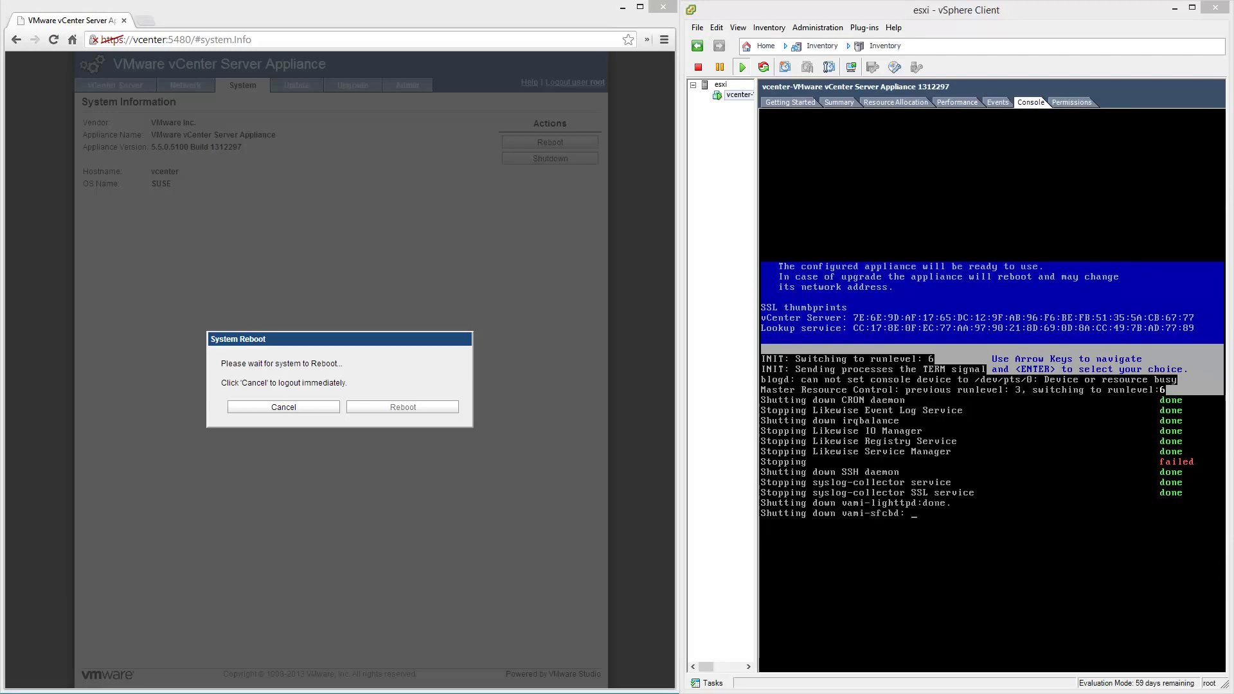
Enable automatic VM start and stop on the esxi host with 15-second delay and Guest Shutdown.
left_click(716, 84)
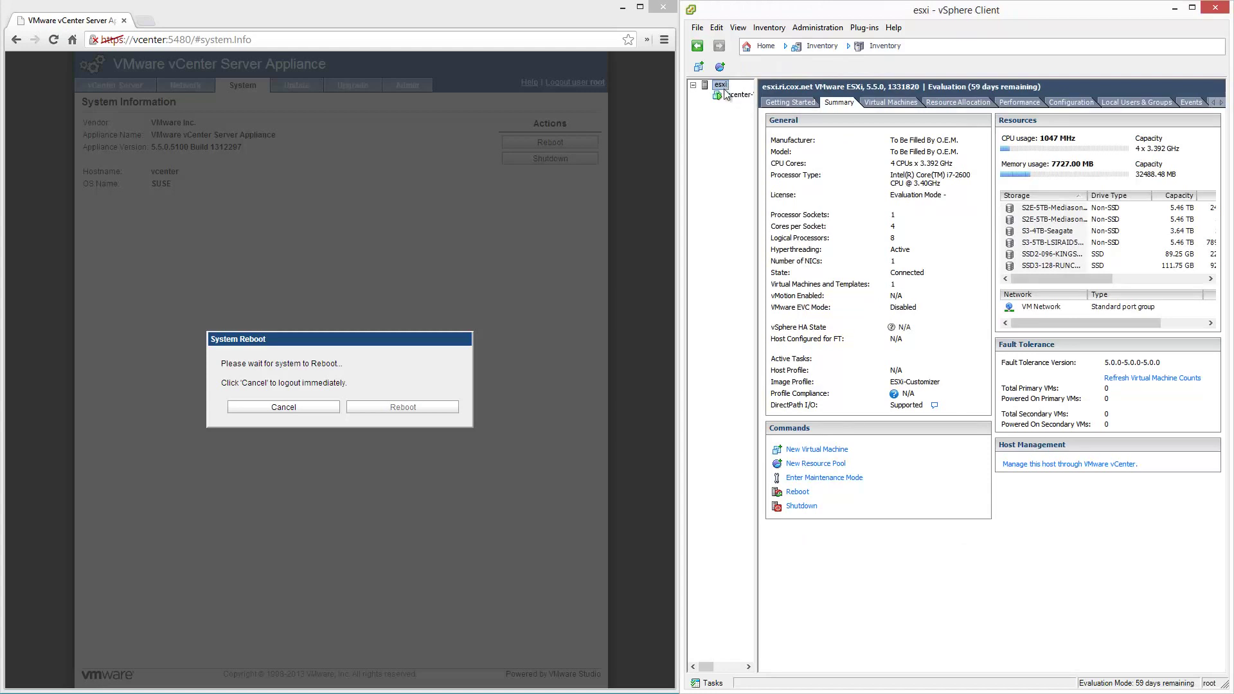
left_click(1071, 102)
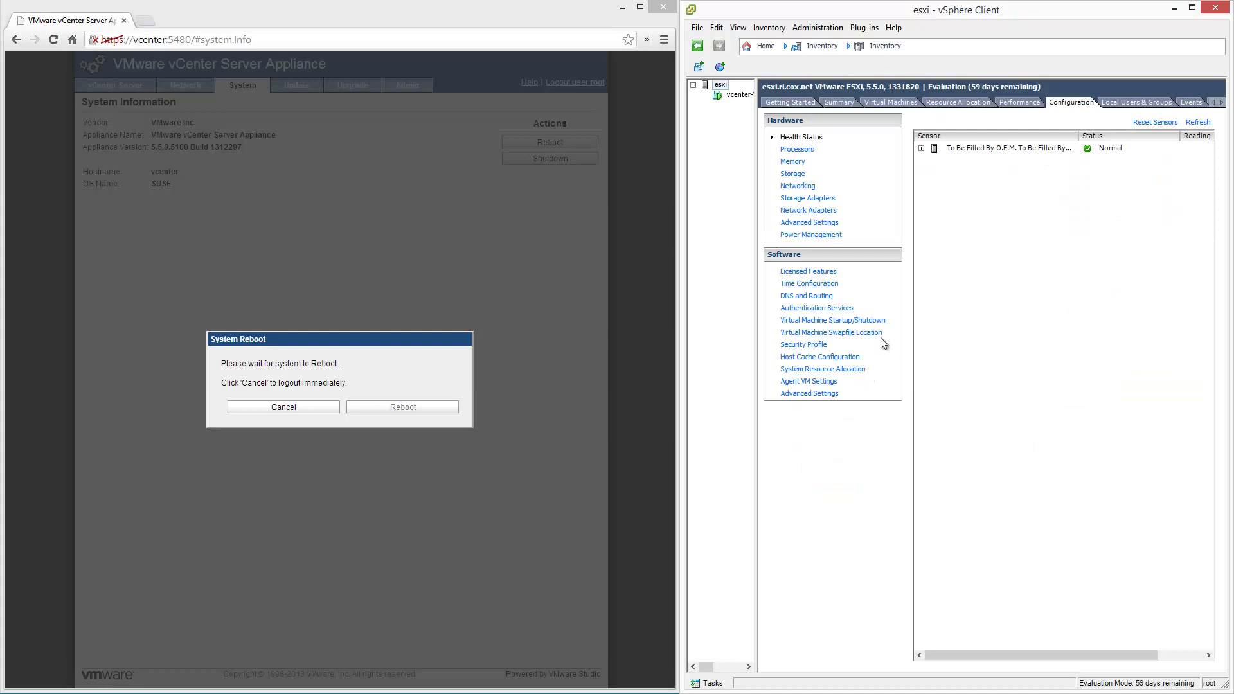
left_click(882, 322)
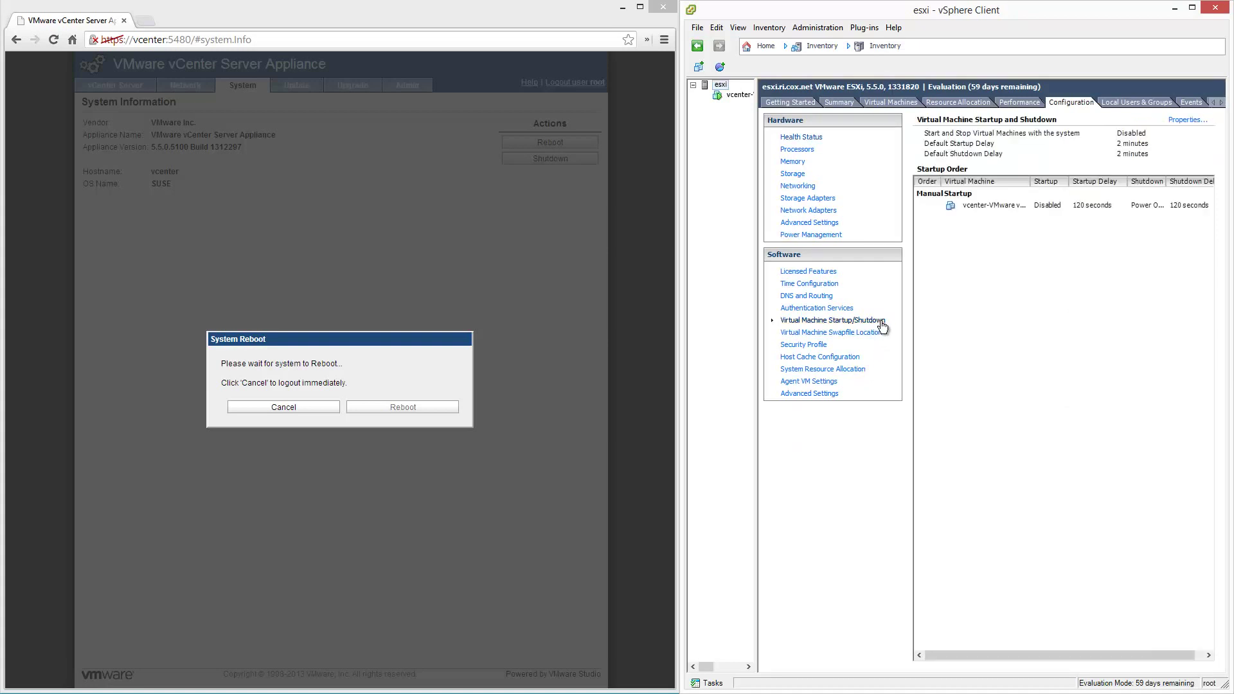
left_click(1197, 121)
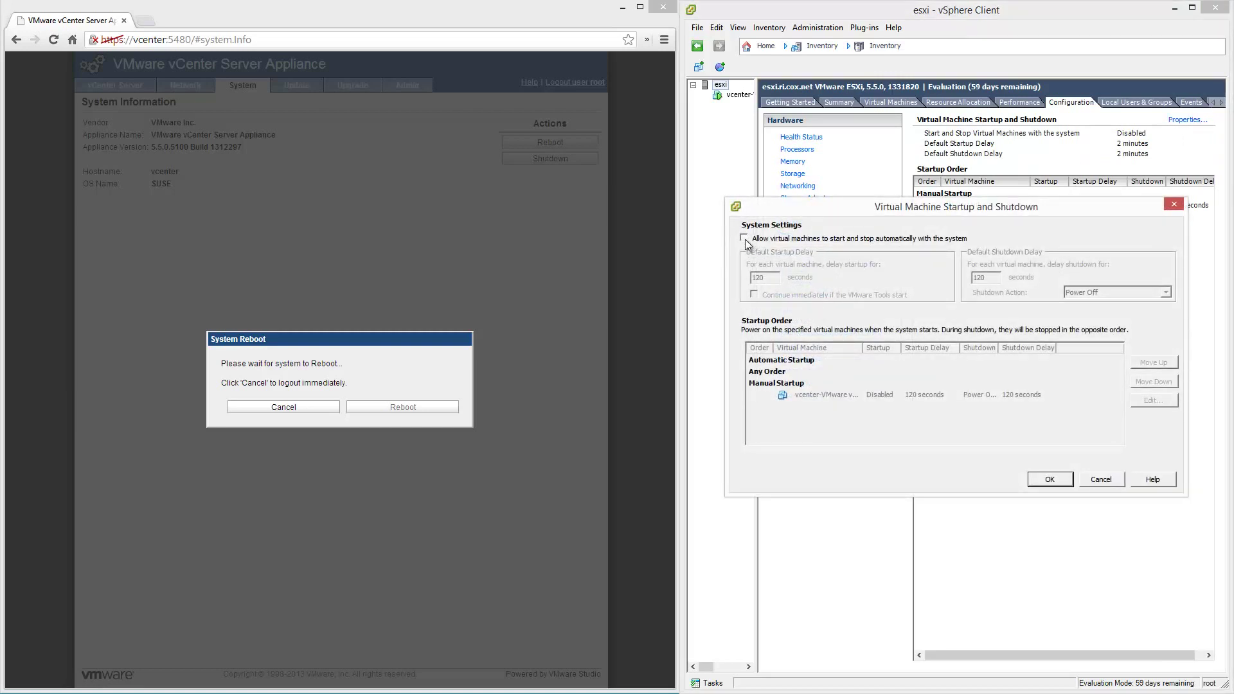
left_click(746, 239)
double_click(766, 278)
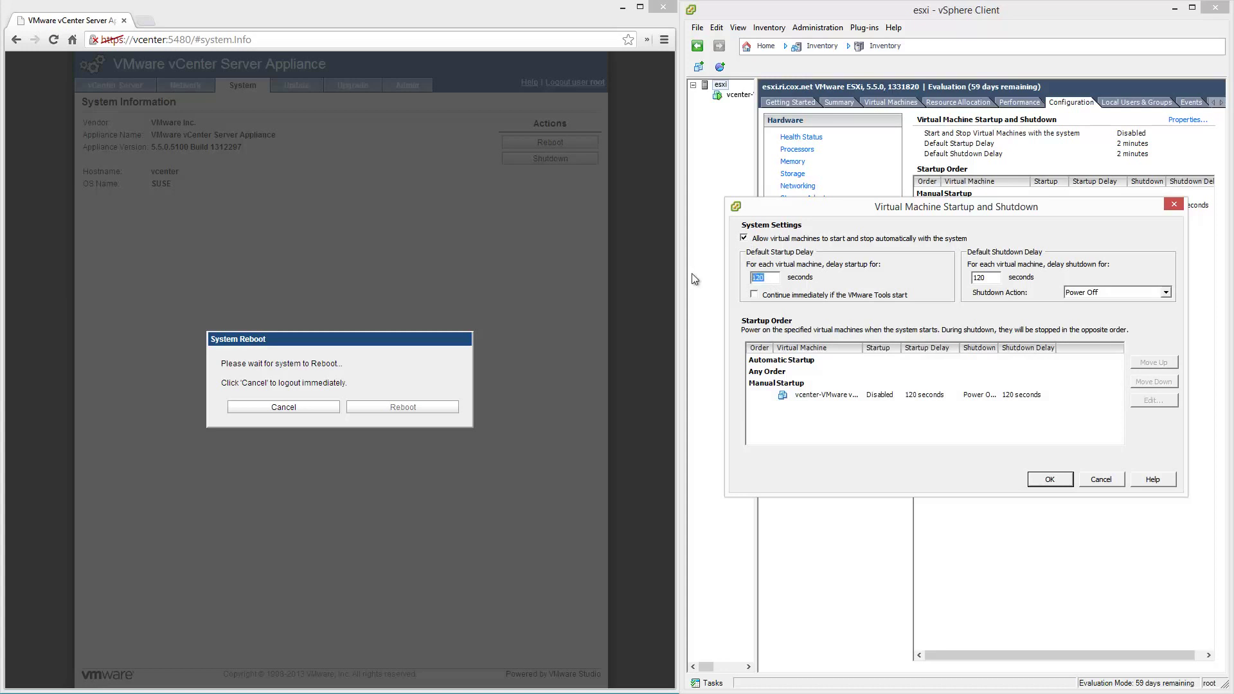
type("15")
left_click(754, 295)
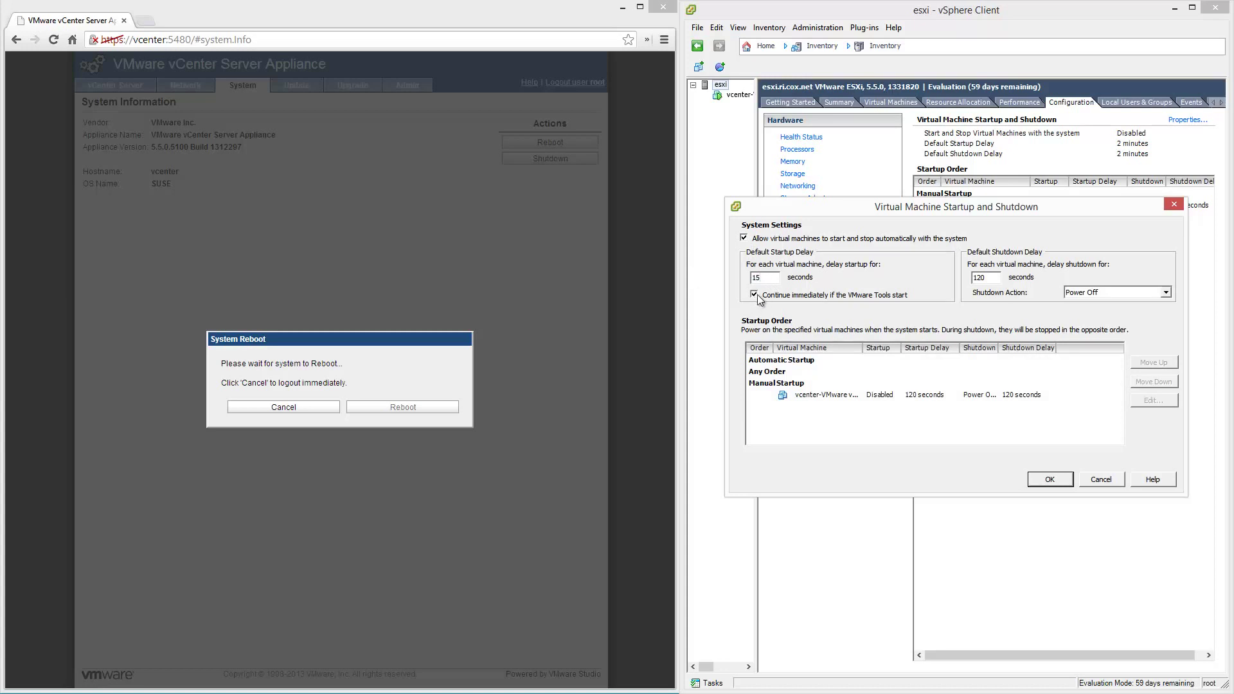
double_click(993, 277)
key("BackSpace")
key("BackSpace")
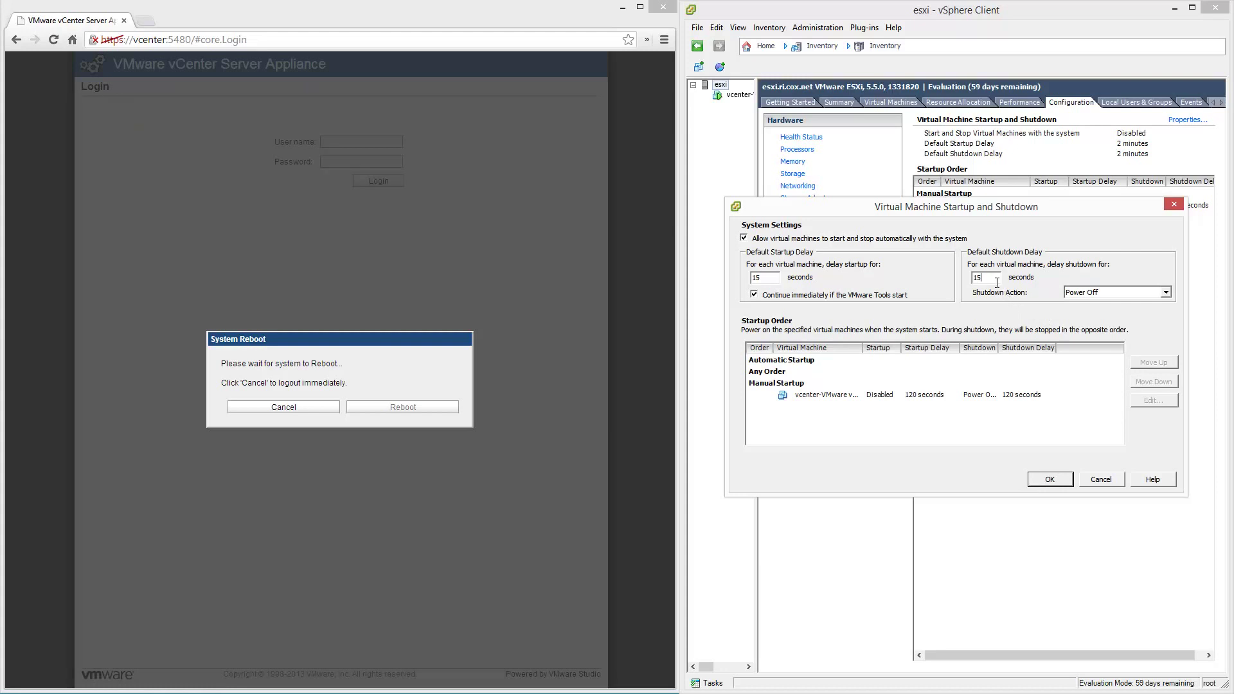
left_click(1166, 294)
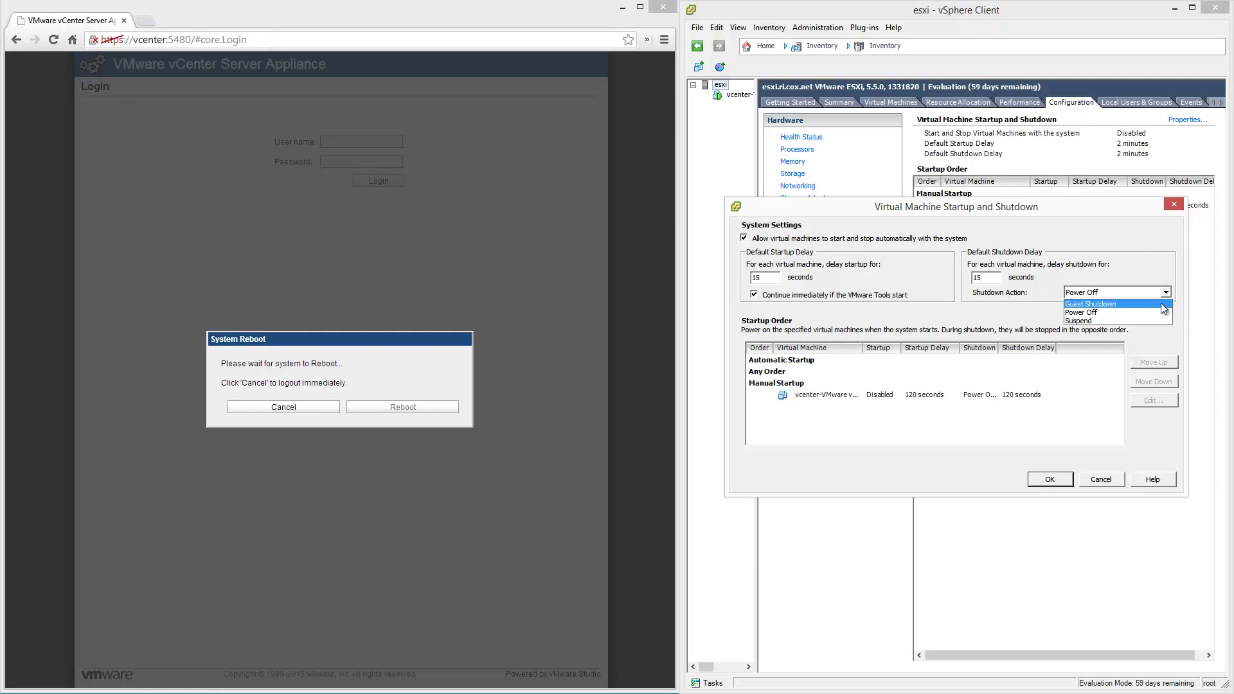
left_click(1160, 304)
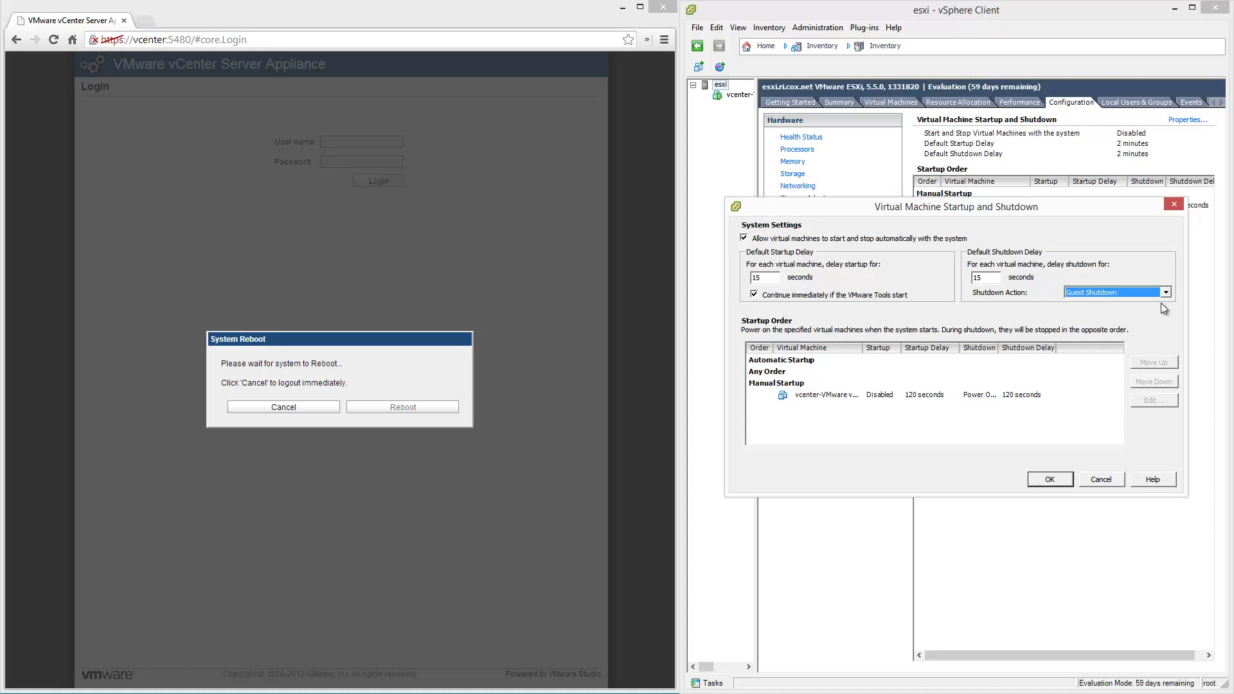
Move the vcenter VM up into Automatic Startup and apply the settings.
left_click(850, 396)
mouse_move(860, 345)
left_mouse_down()
mouse_move(982, 349)
mouse_move(853, 354)
left_mouse_up()
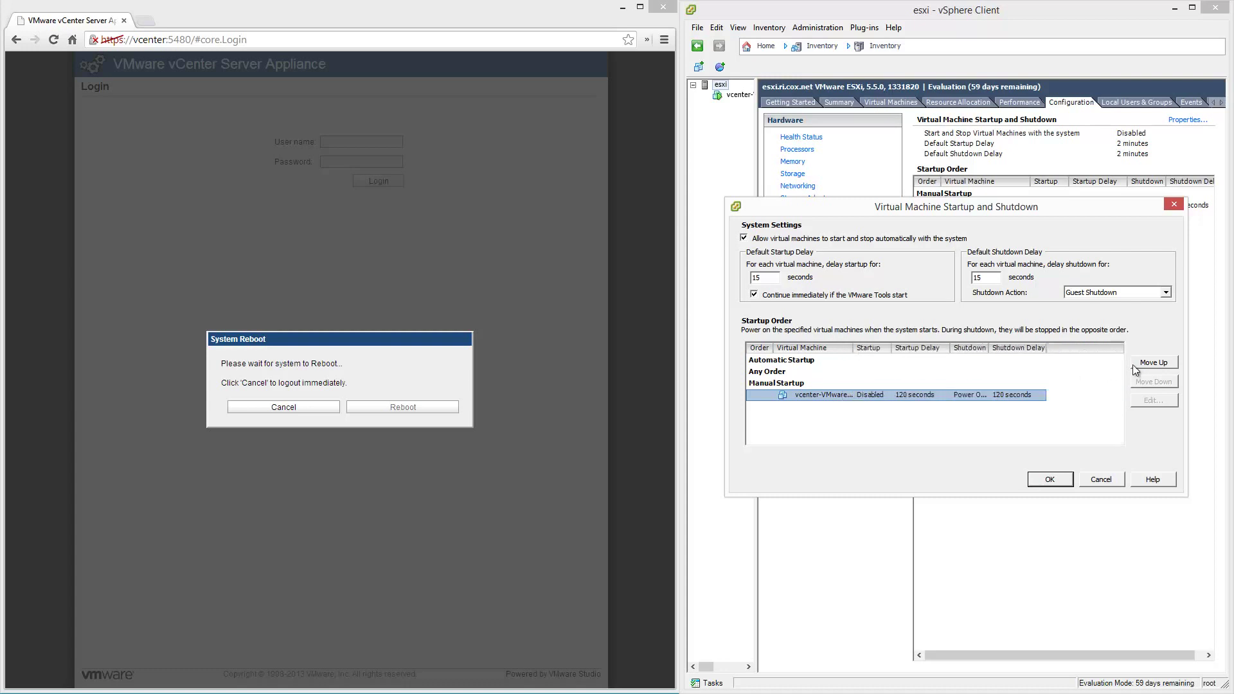
left_click(1171, 363)
left_click(1171, 363)
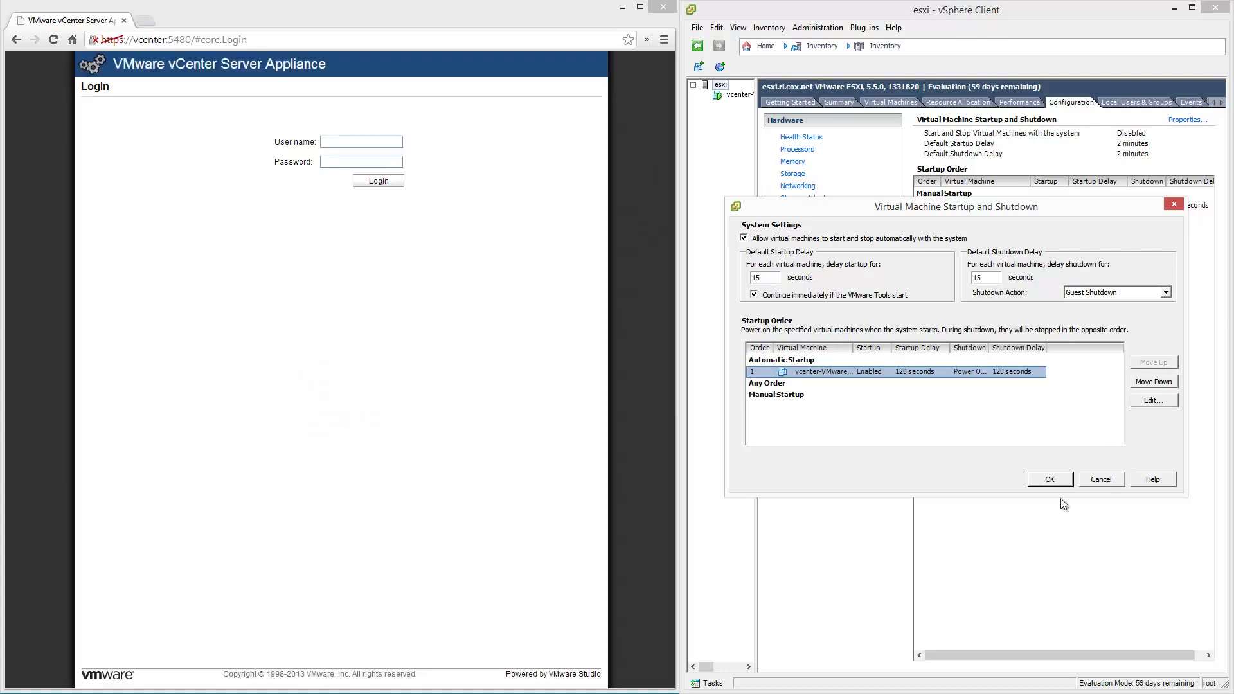
left_click(1062, 480)
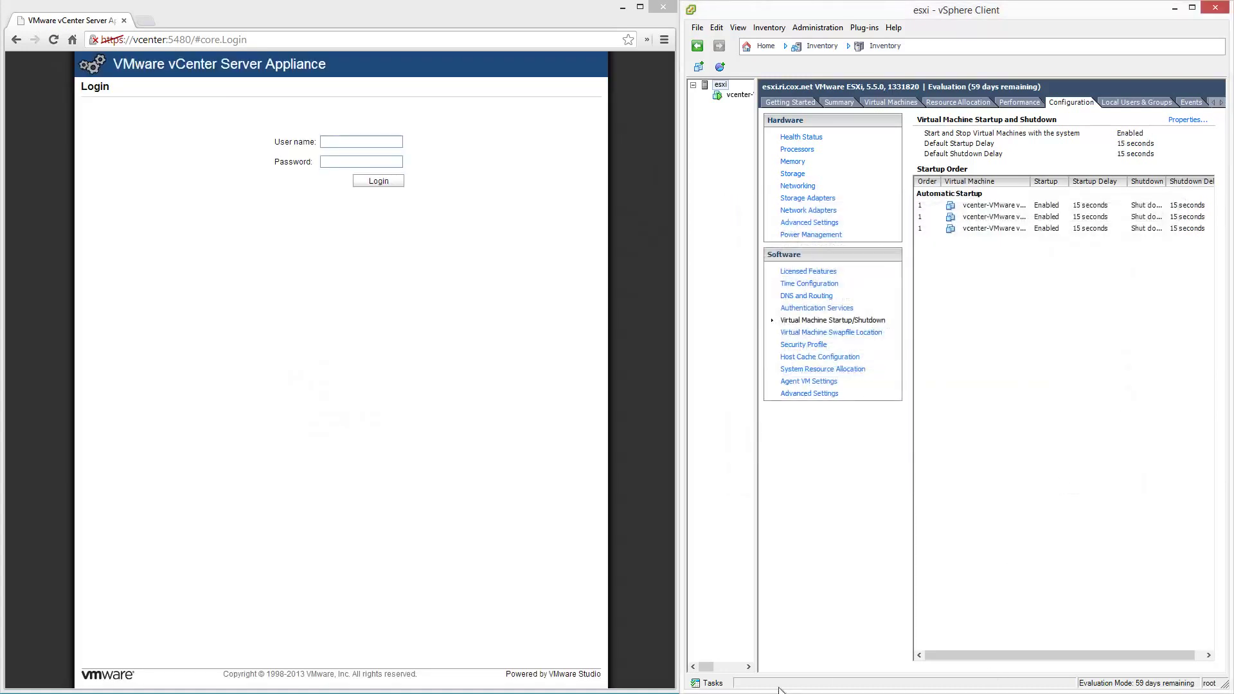
Show Recent Tasks and watch the vcenter VM's console boot, closing the Date and Time window.
left_click(711, 684)
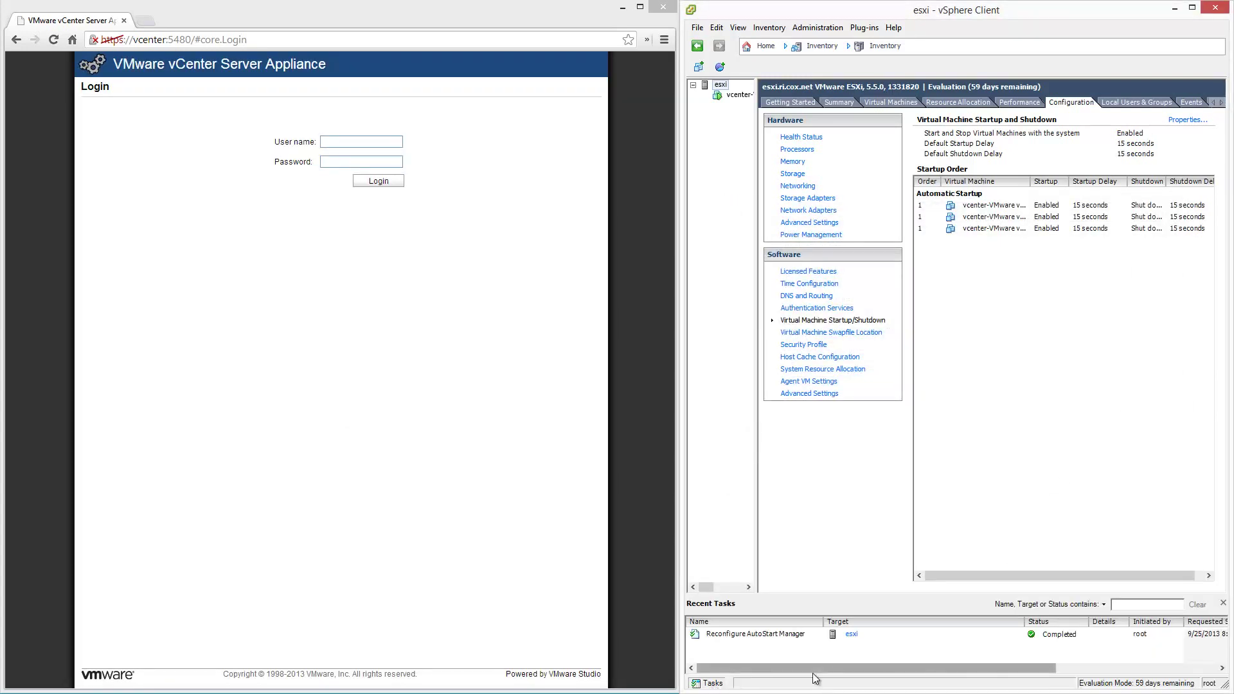
left_click(738, 95)
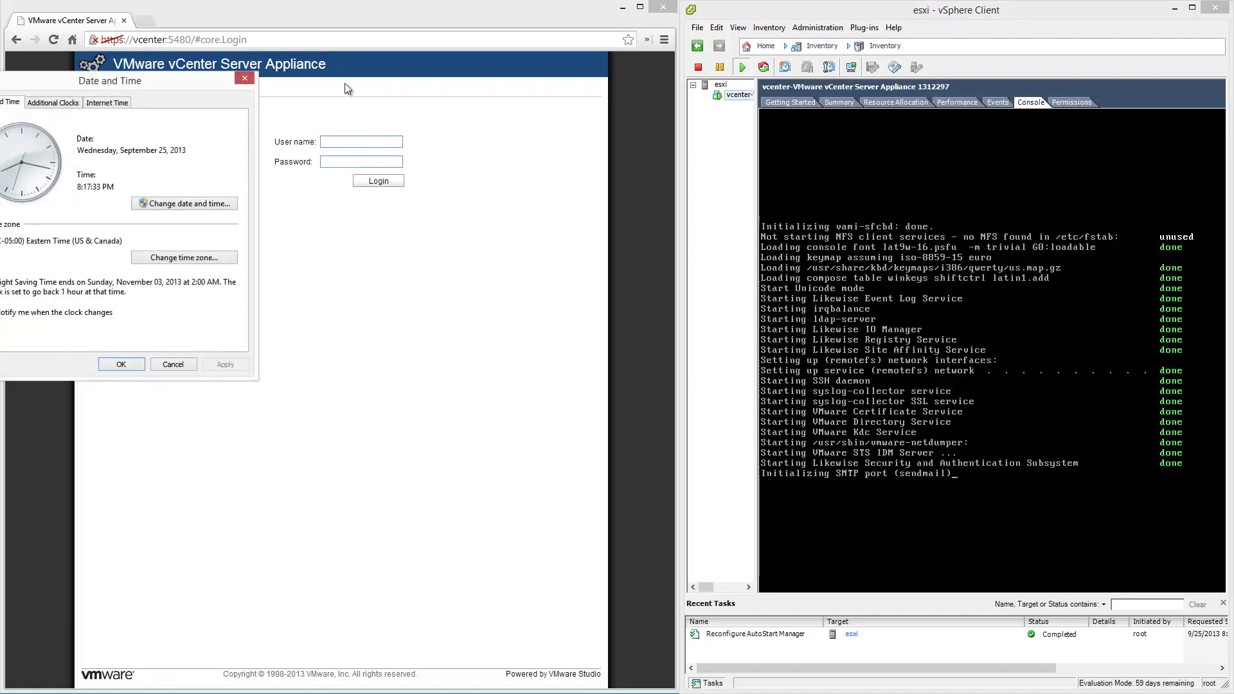
left_click_drag(198, 77, 667, 519)
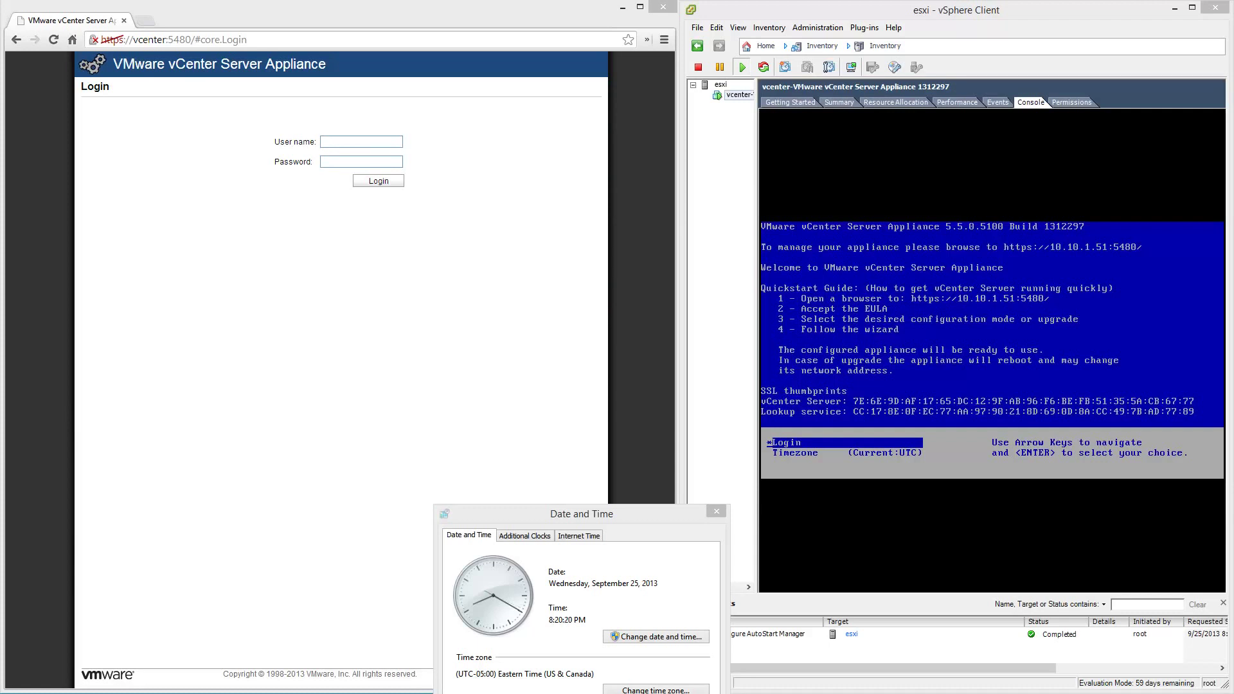
left_click(716, 511)
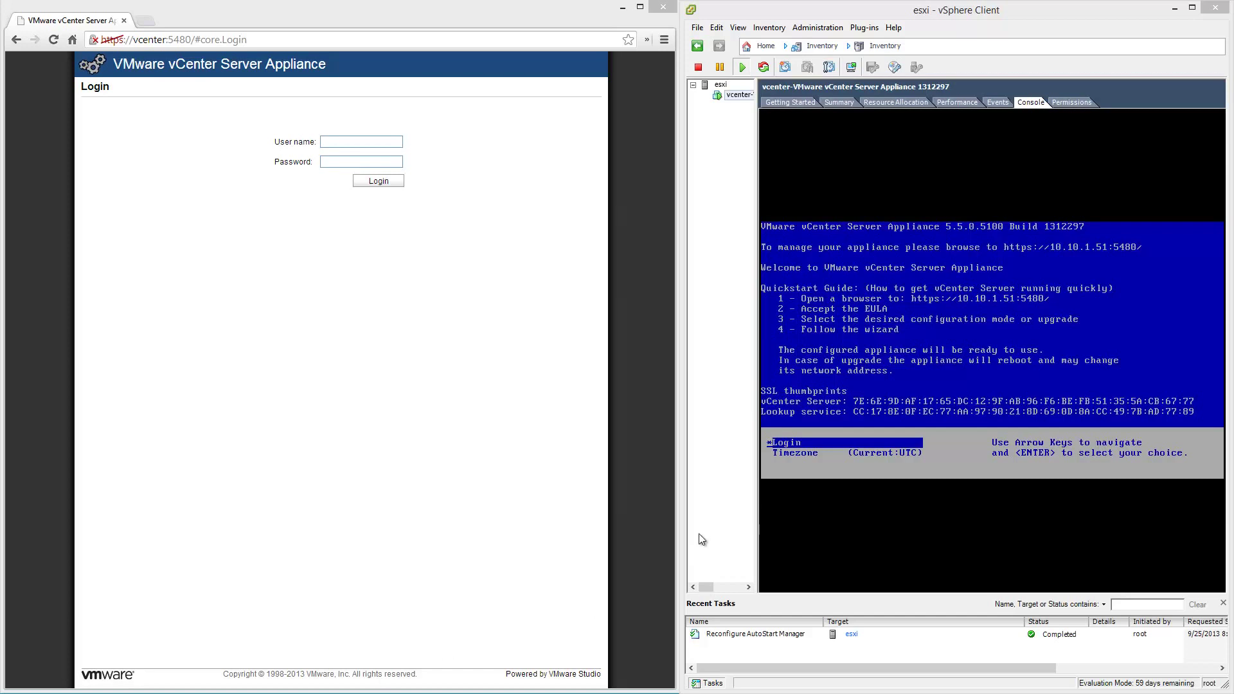
Log in to server vcenter as user root with the account password.
double_click(637, 449)
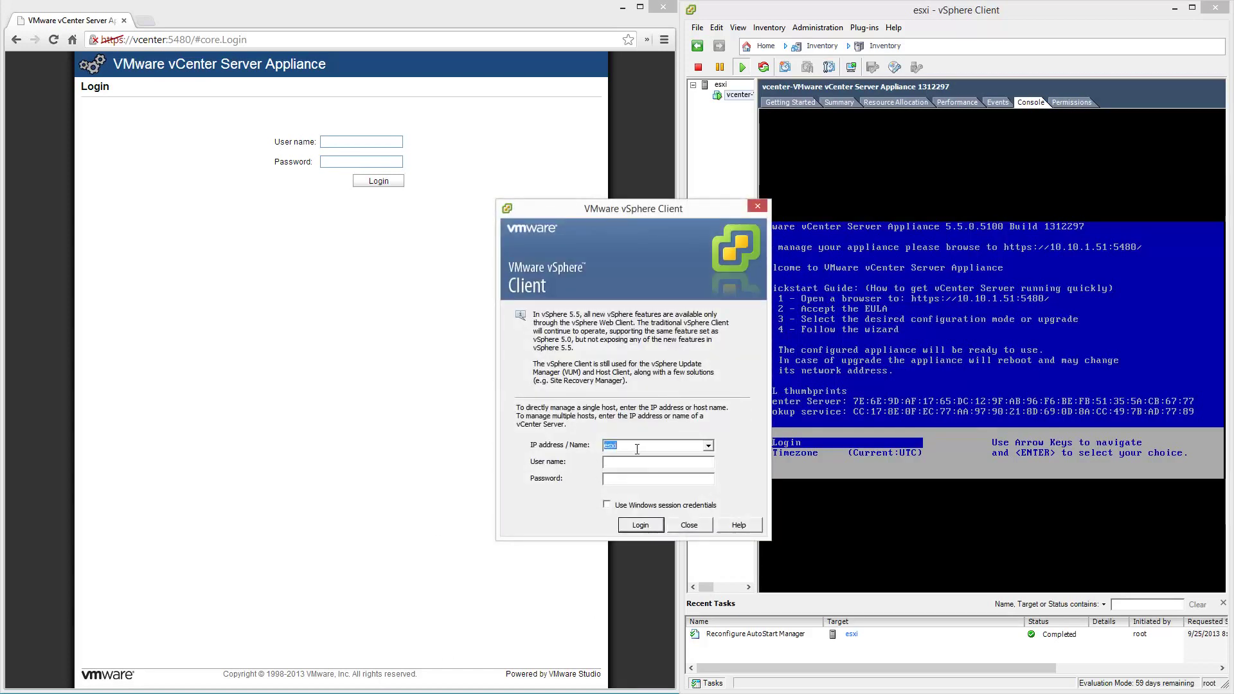
type("vcenter")
key("Tab")
type("root")
key("Tab")
type("********")
key("Return")
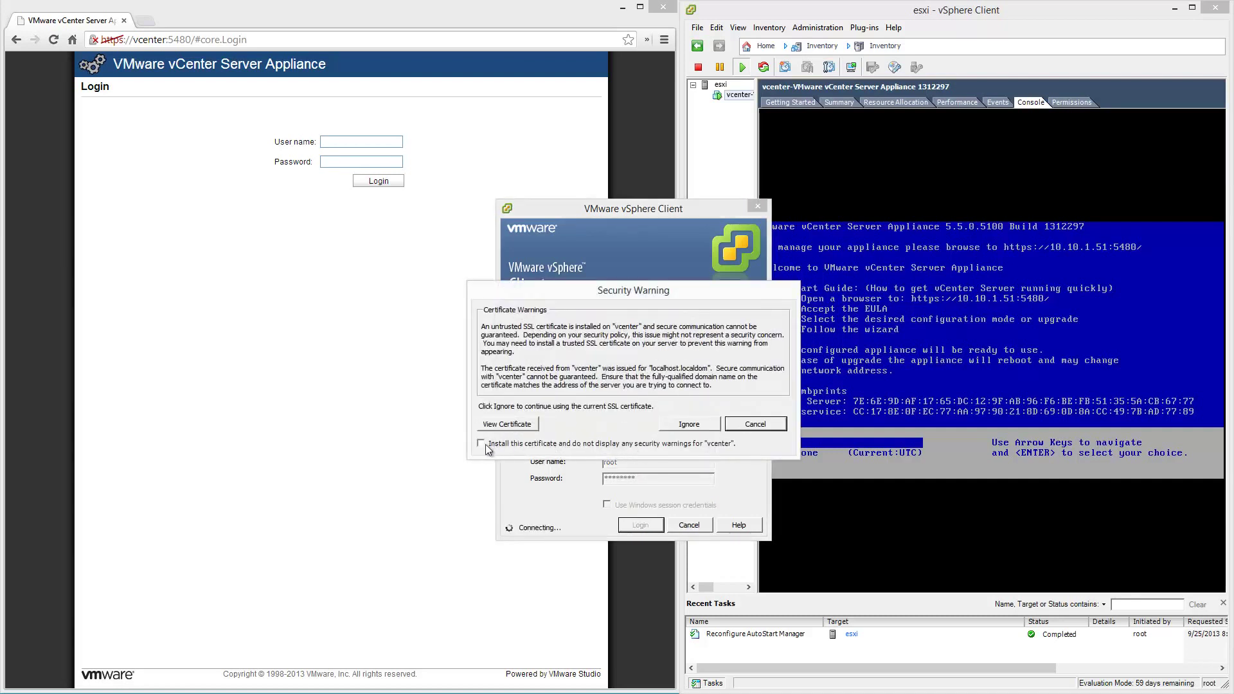
Trust and install the vcenter certificate, dismiss the evaluation notice, and minimize the client.
left_click(481, 444)
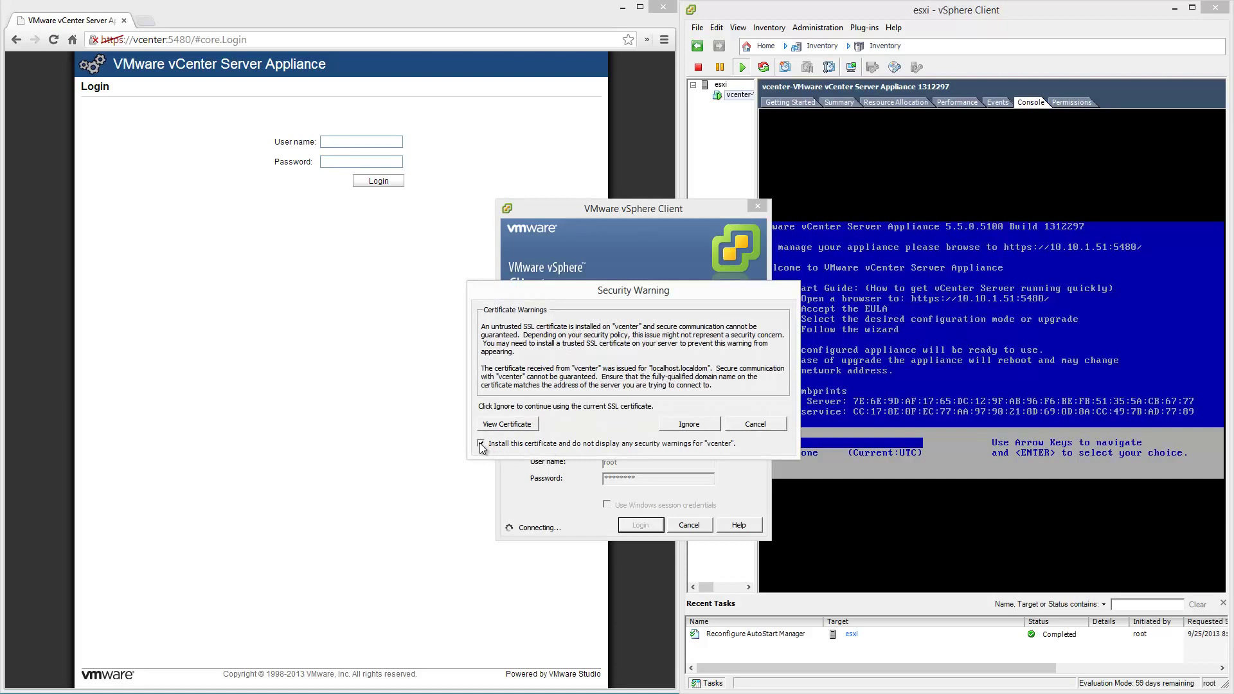
left_click(707, 425)
left_click(707, 444)
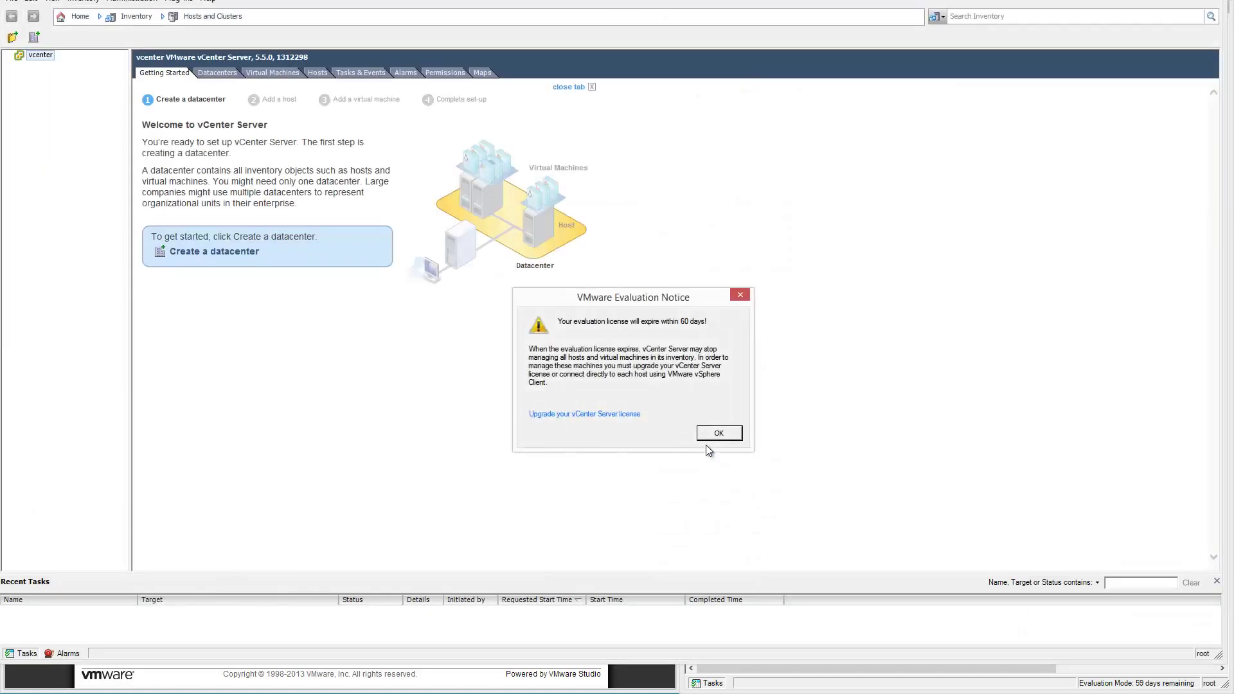
left_click(718, 433)
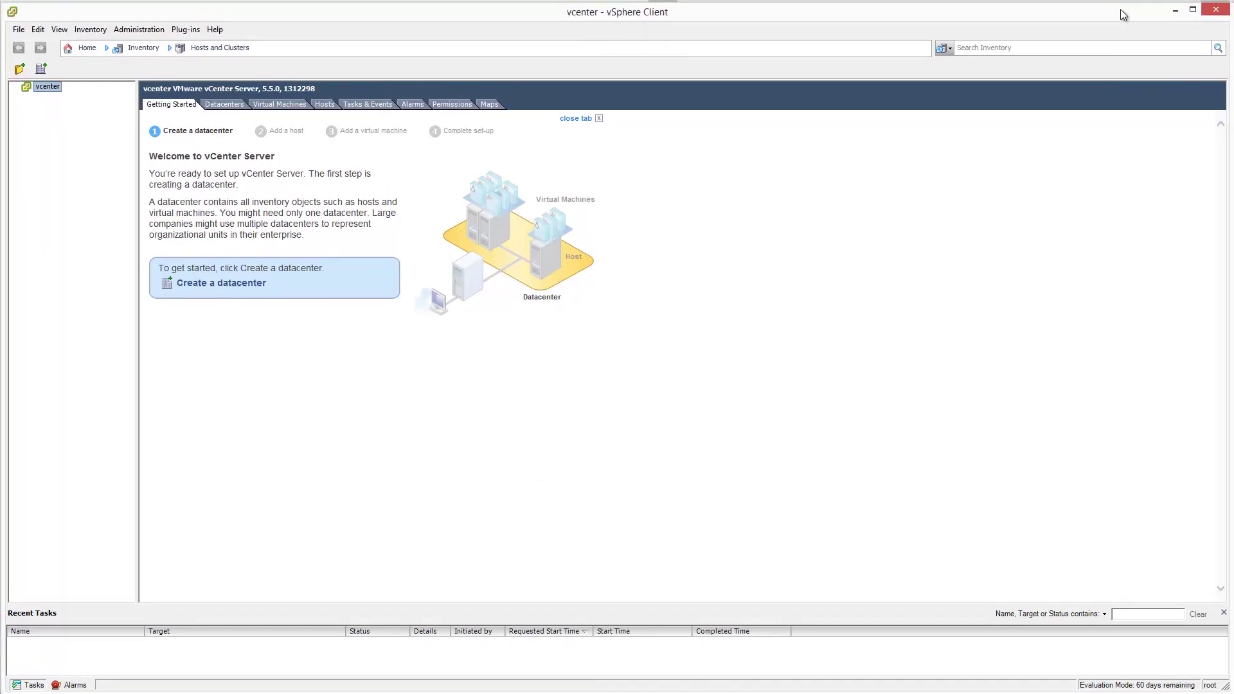
left_click(1177, 7)
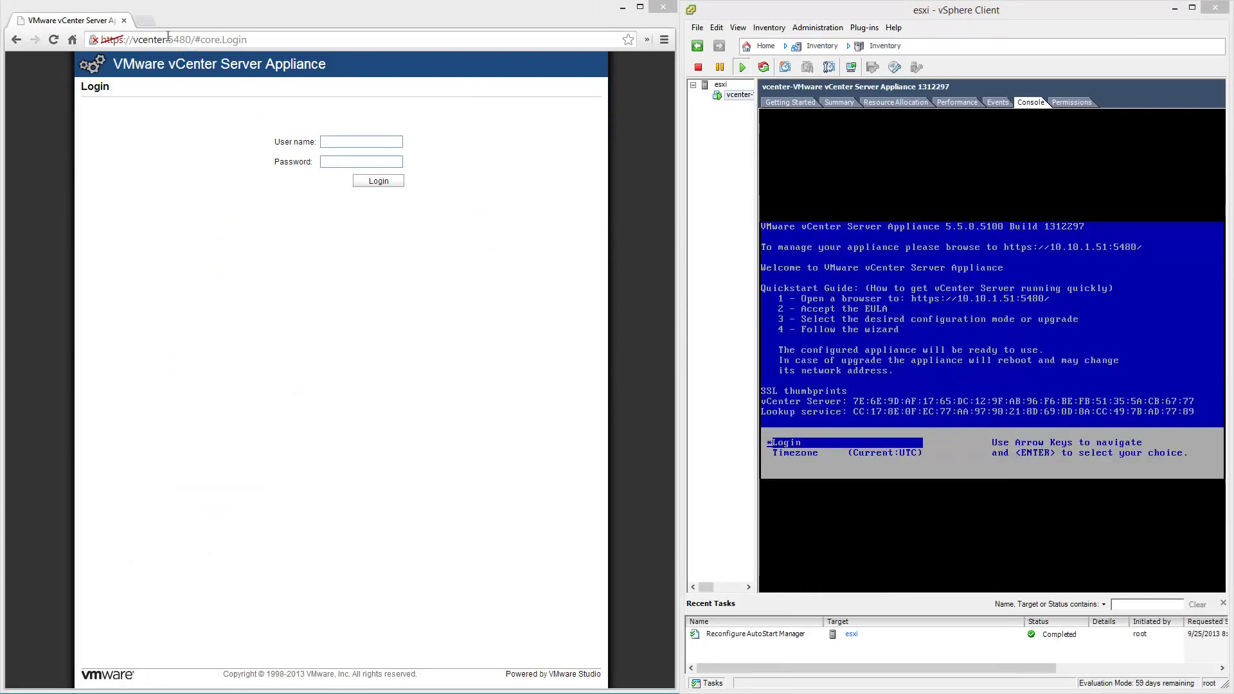
Strip ':5480/#core.Login' from the address and open the vSphere Web Client login from the welcome page.
left_click_drag(167, 40, 405, 55)
key("BackSpace")
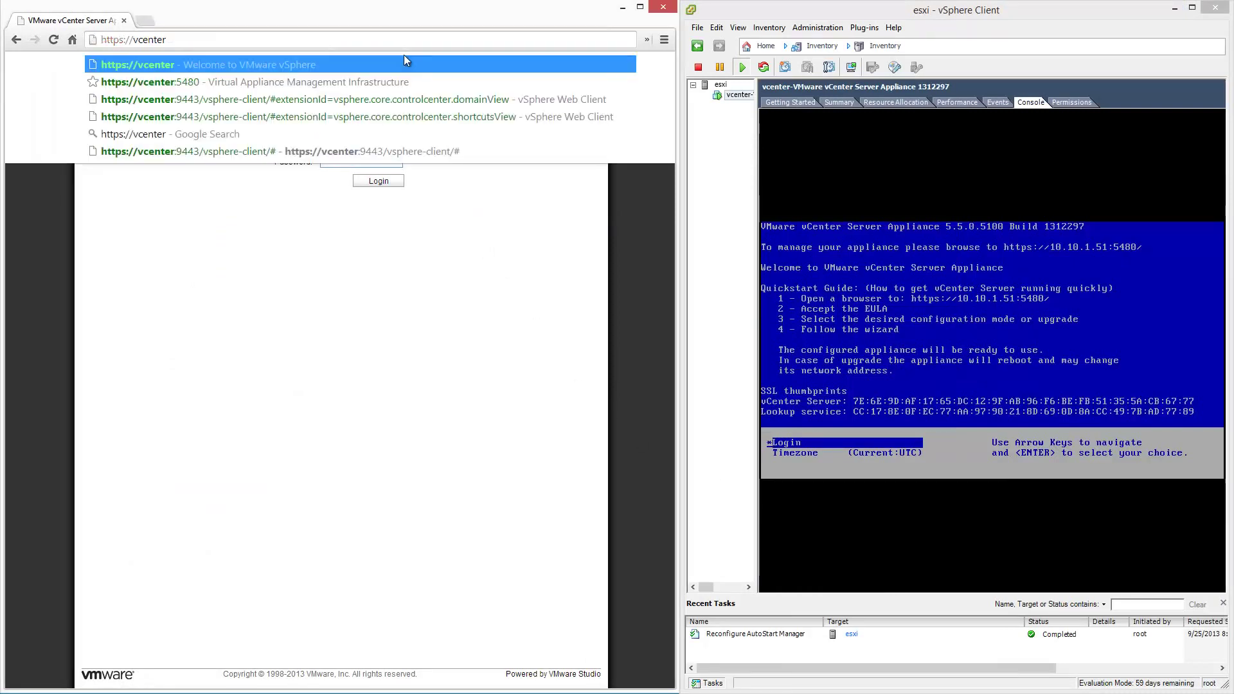
key("Return")
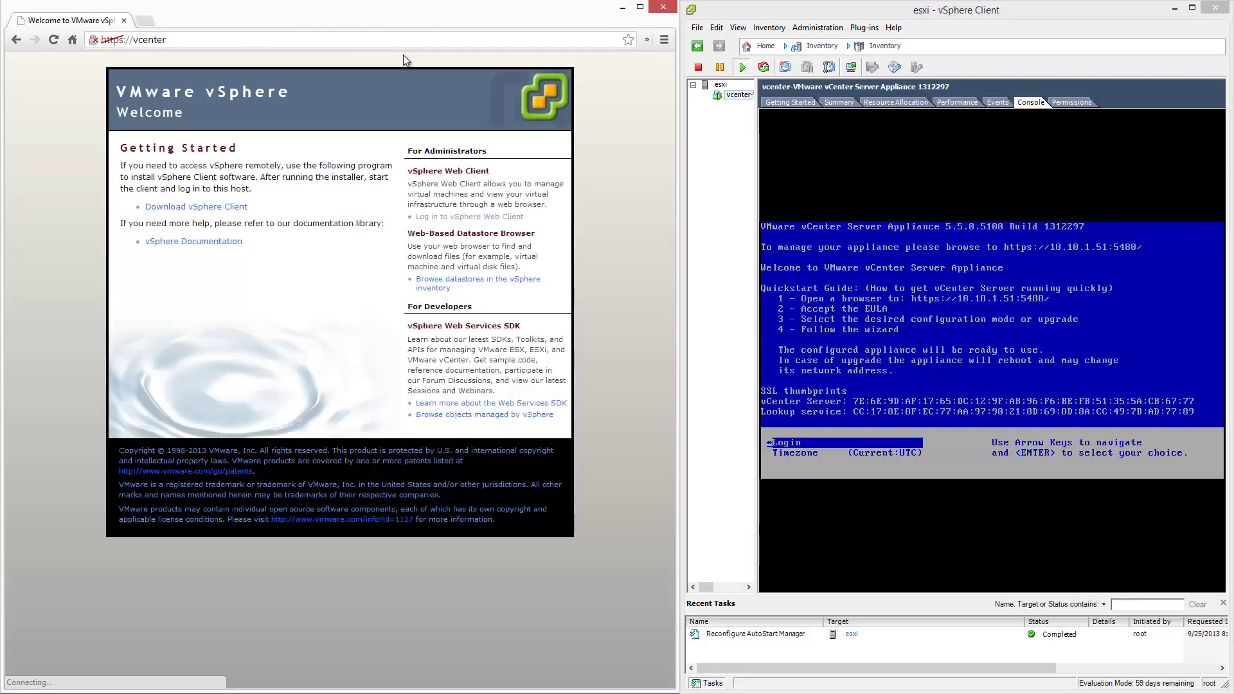
left_click(525, 218)
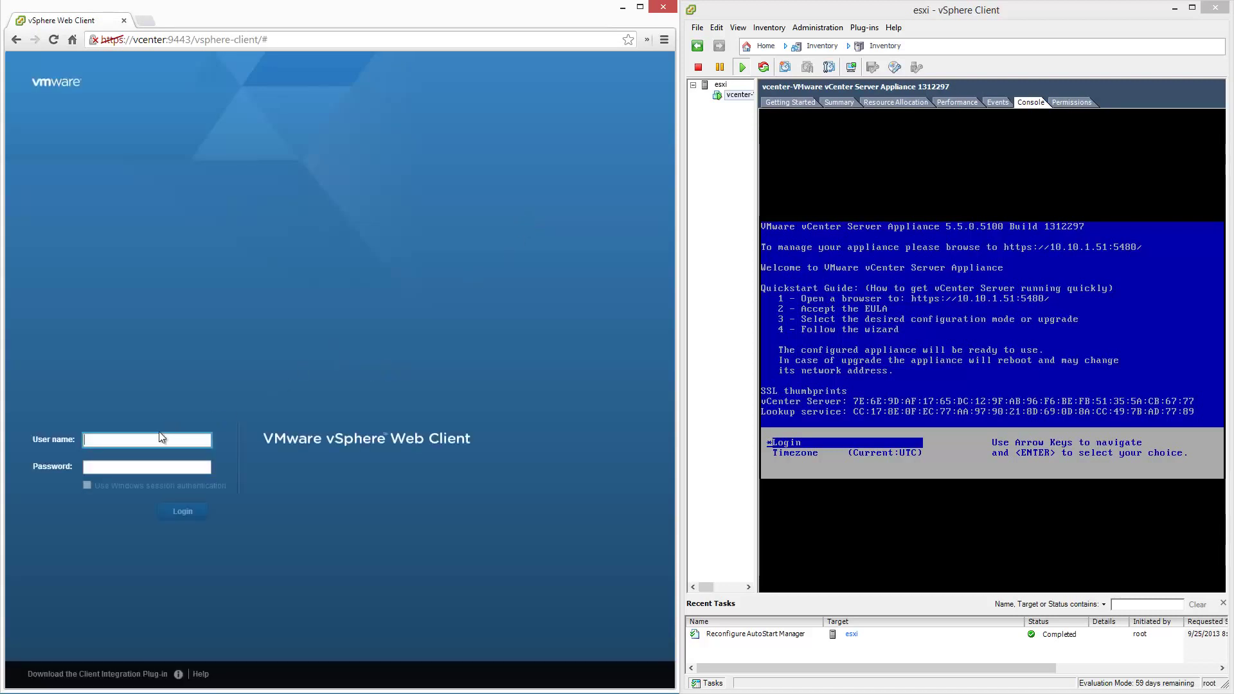
Sign in to the vSphere Web Client as root with the account password.
type("root")
key("Tab")
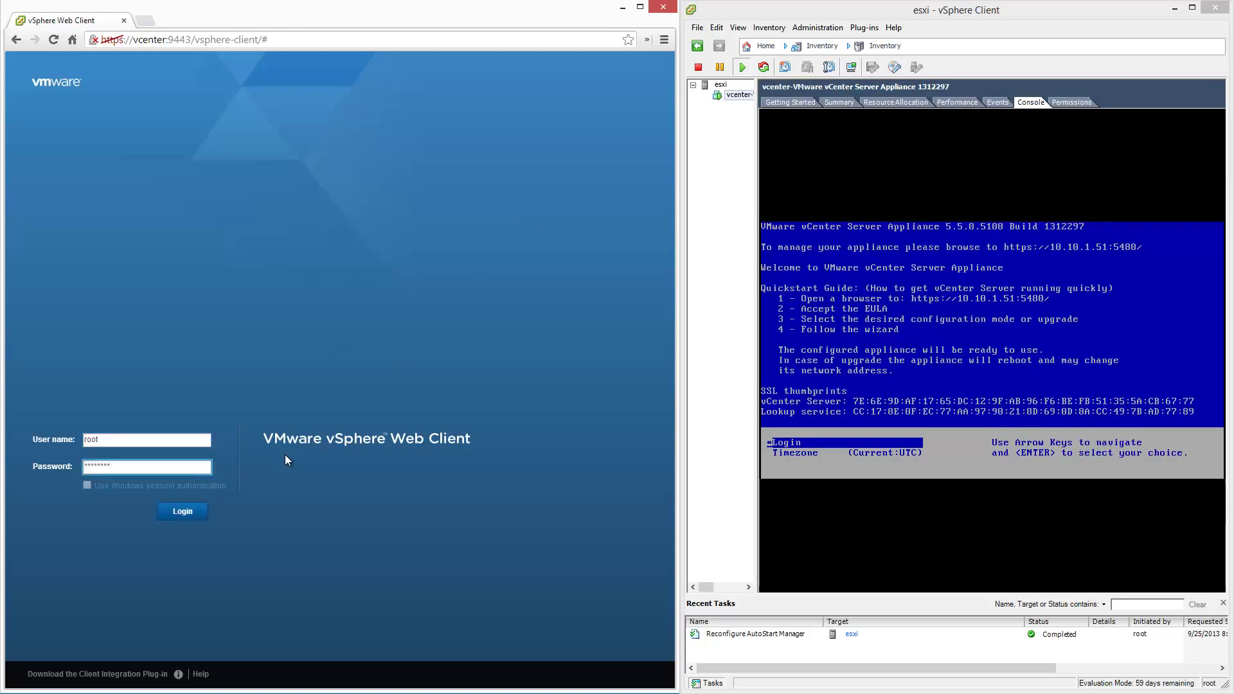
left_click(195, 515)
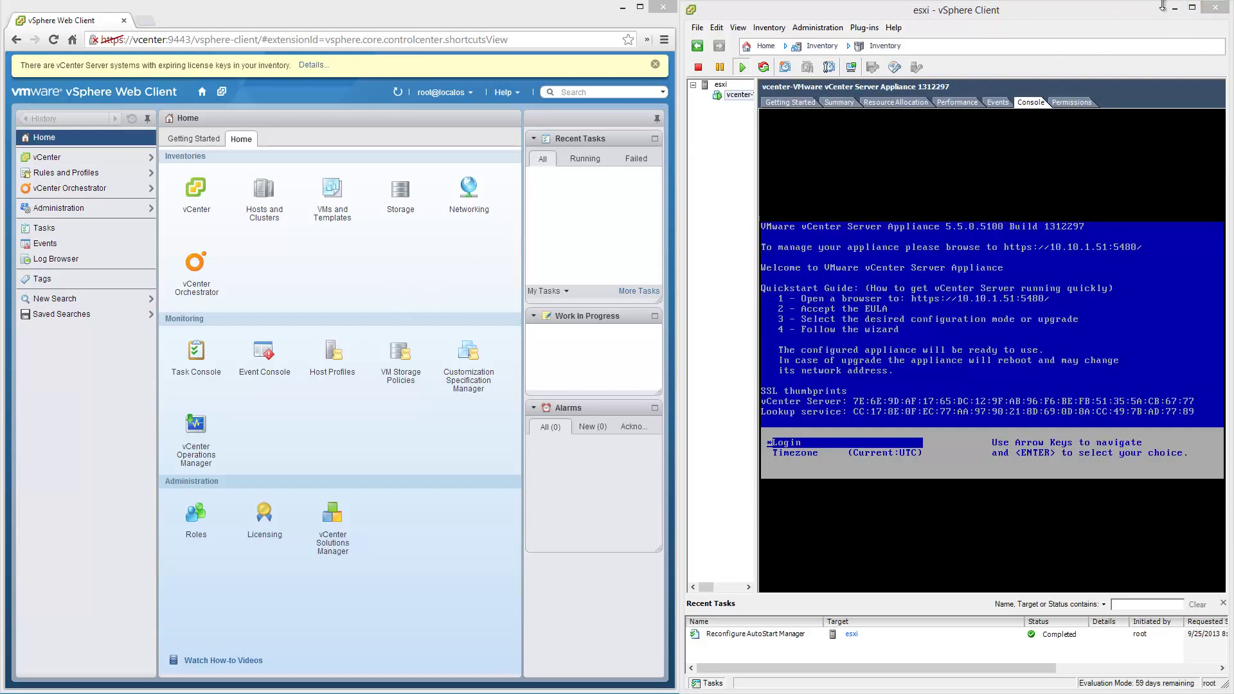
Minimize the esxi client window and stretch the Web Client browser to fill the screen.
left_click(1176, 9)
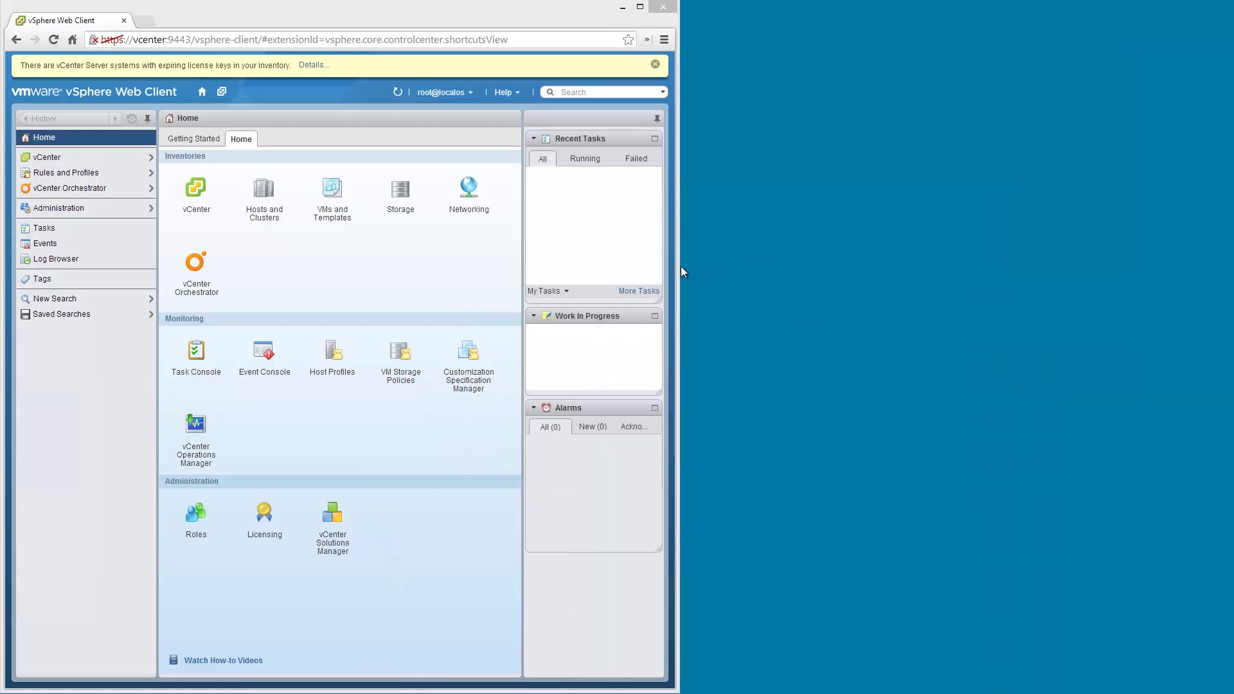
left_click_drag(680, 264, 1230, 252)
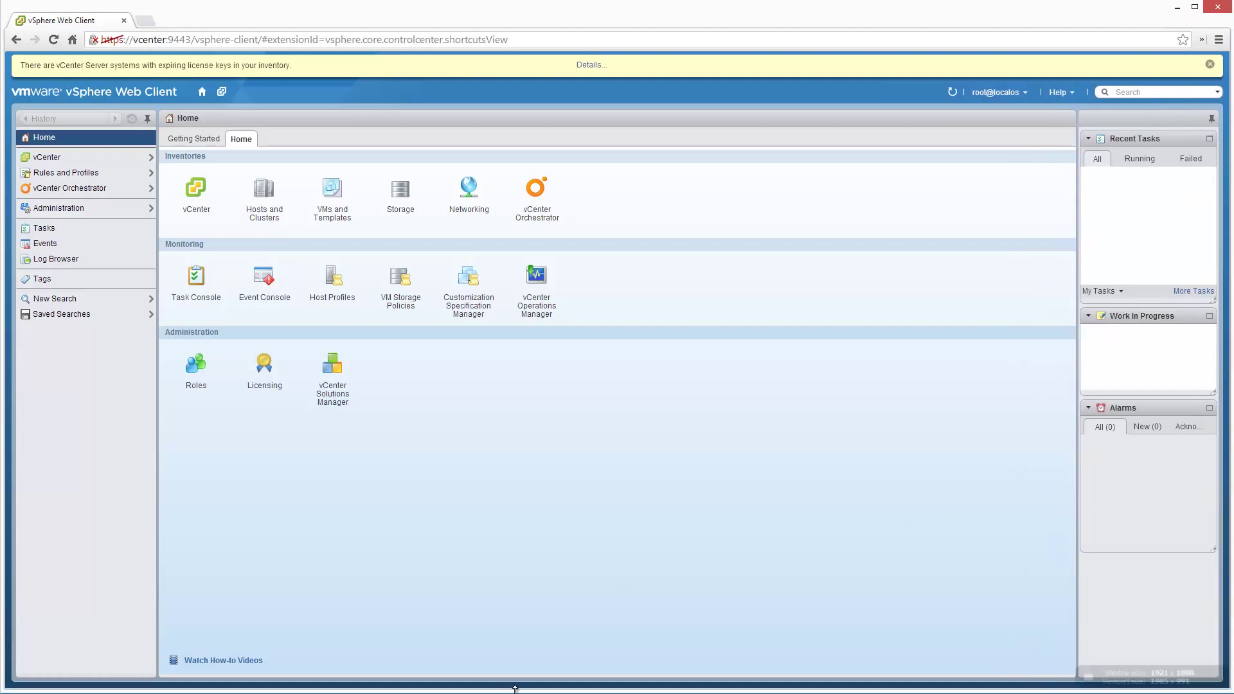
left_click_drag(519, 690, 520, 690)
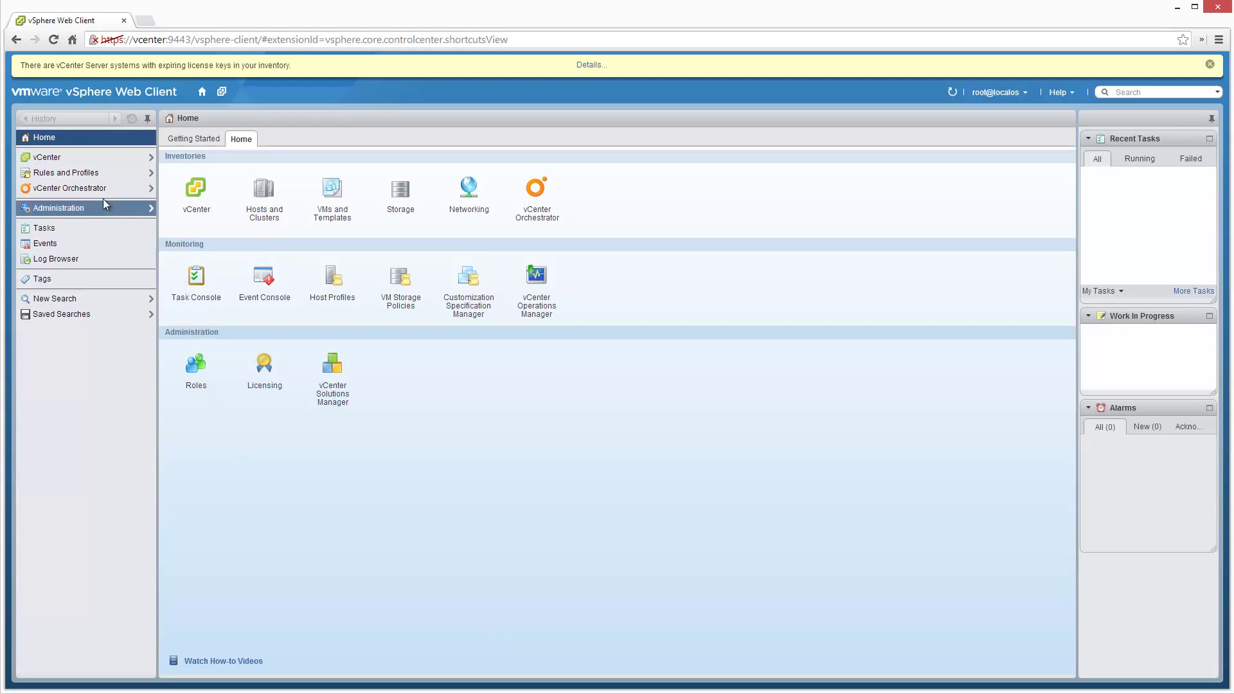
Under vCenter Servers > vcenter, create a datacenter keeping the default name 'Datacenter'.
left_click(100, 158)
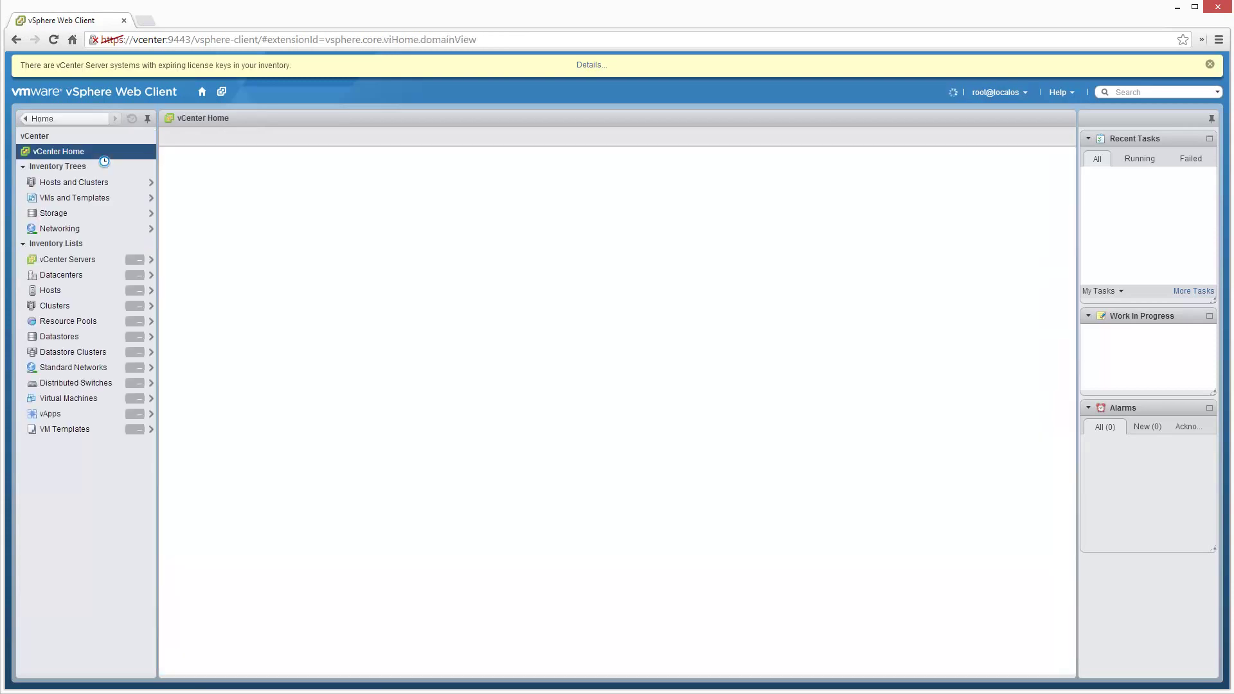
left_click(106, 261)
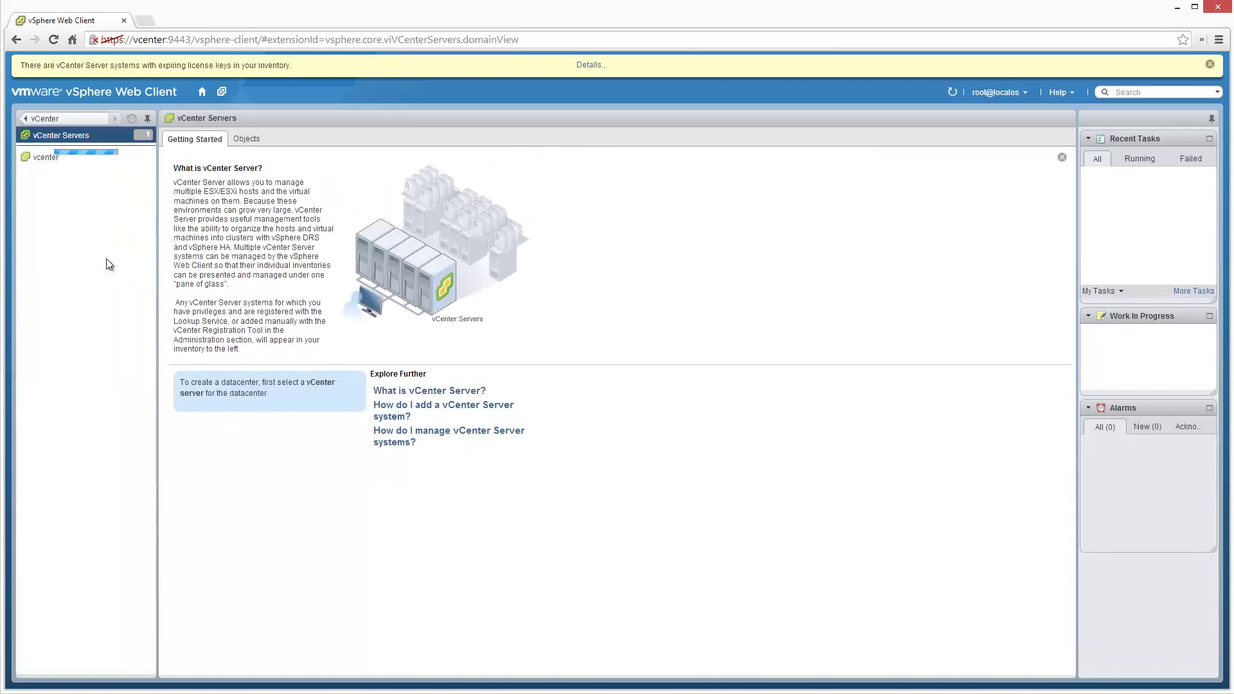
left_click(73, 160)
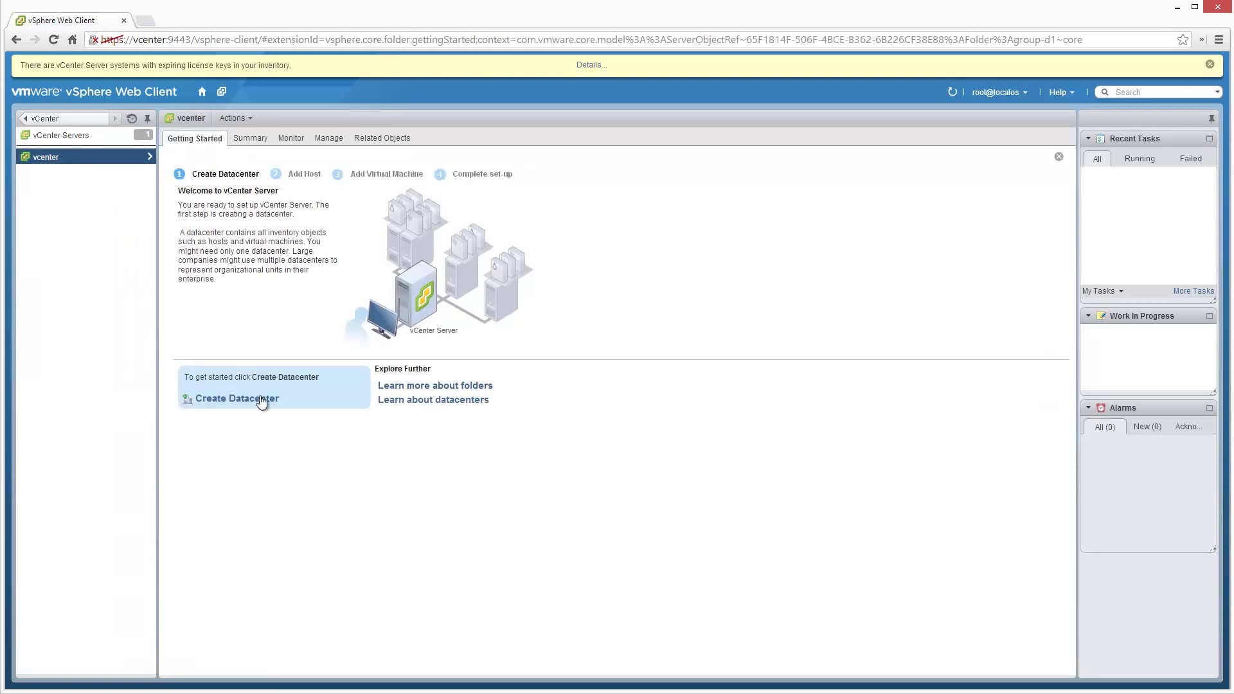
left_click(281, 399)
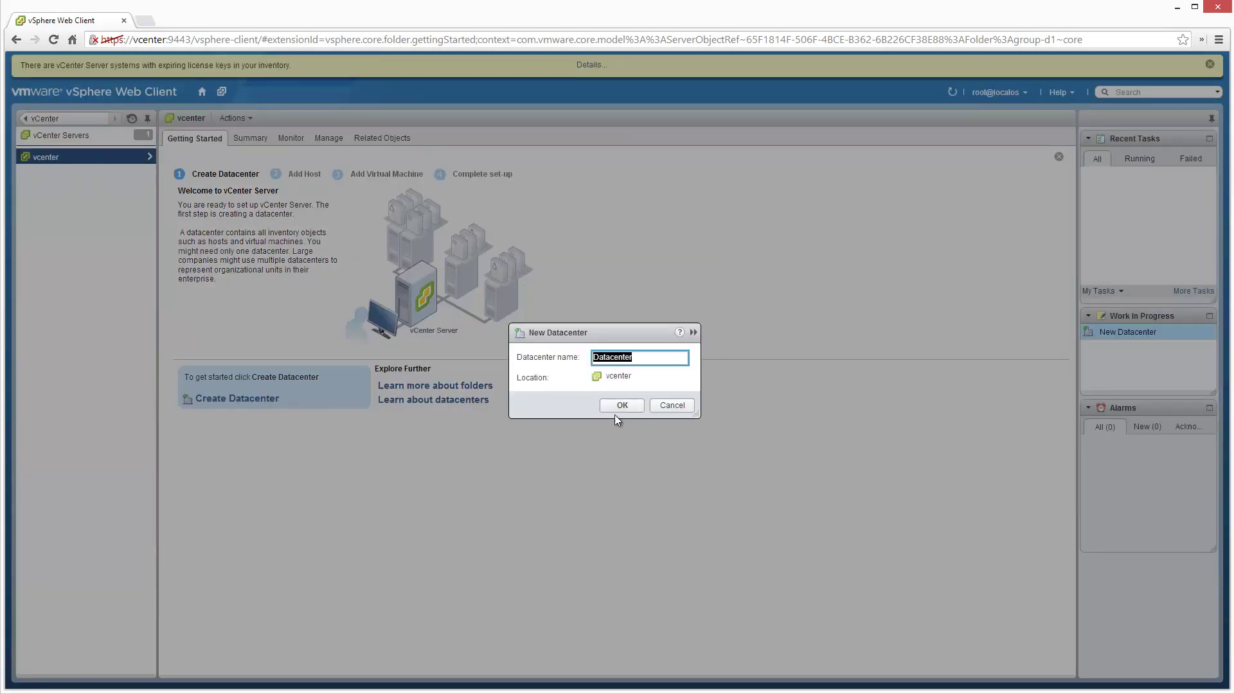
left_click(630, 407)
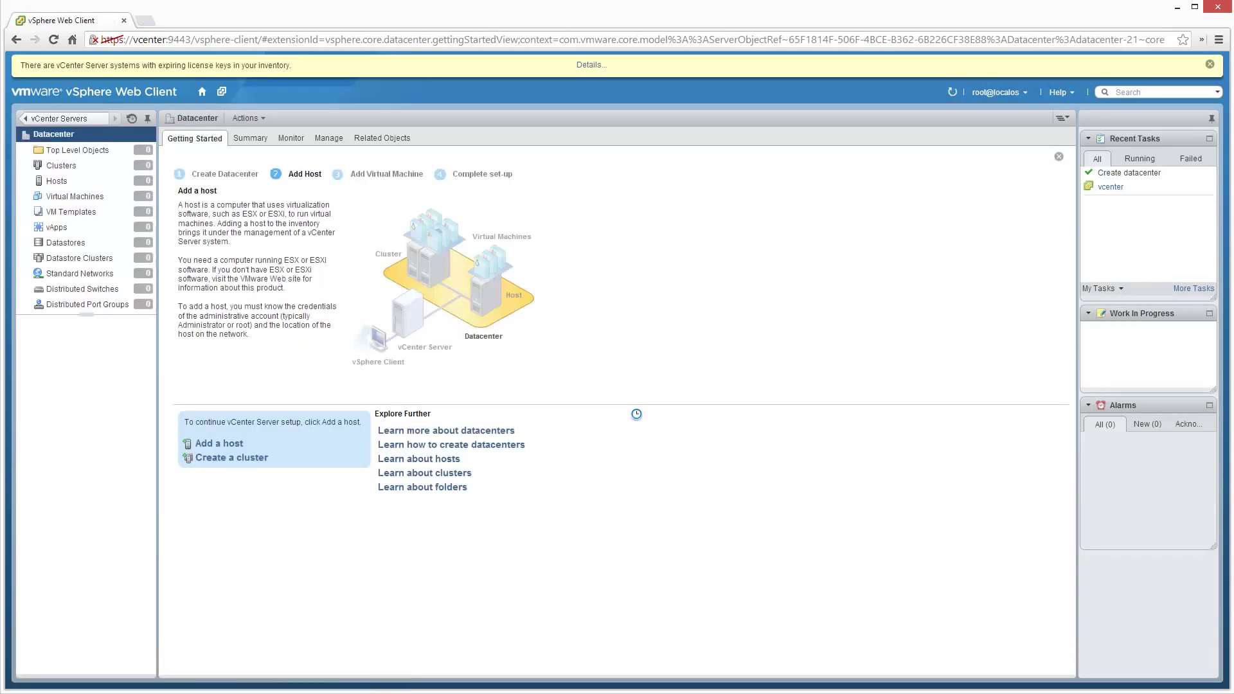
left_click(245, 444)
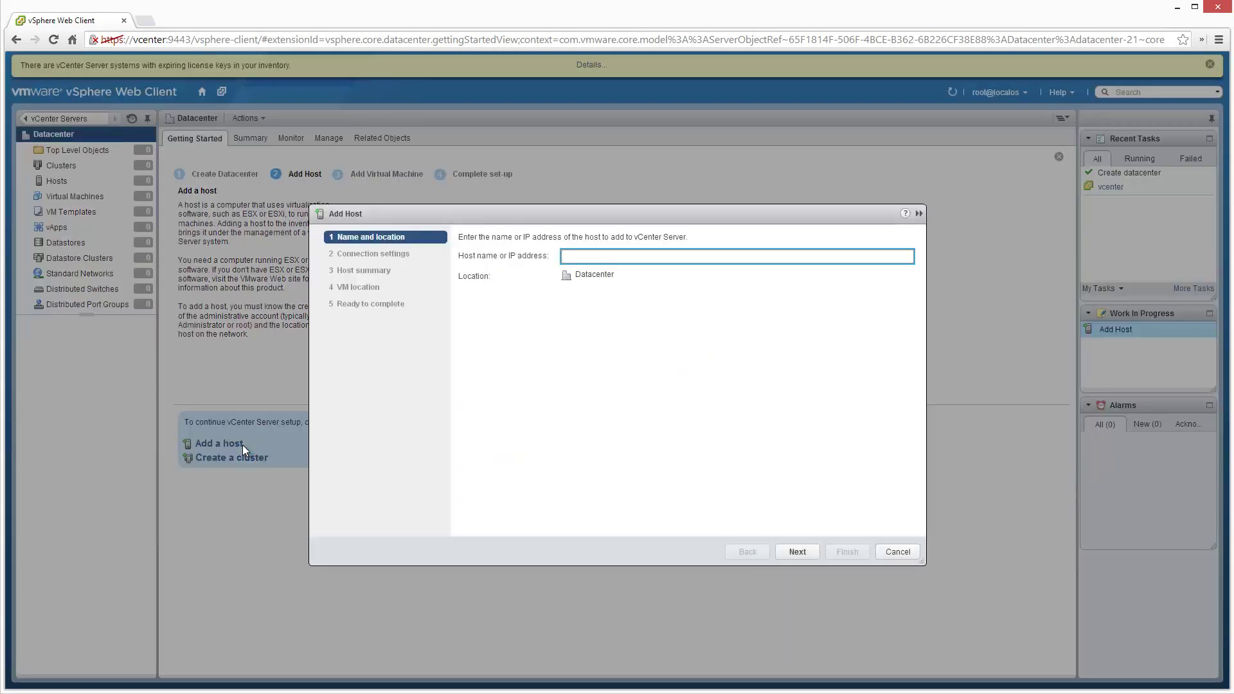
Enter host esxi with root credentials and accept its security certificate.
type("esxi")
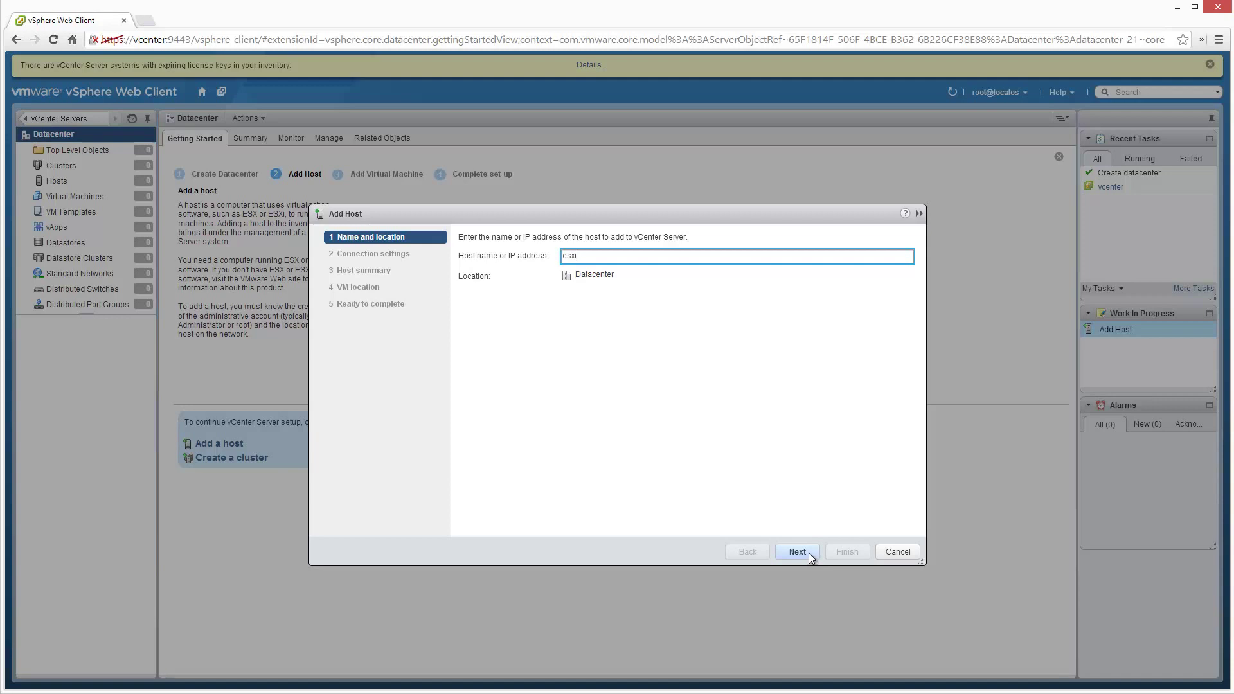
left_click(809, 557)
type("root")
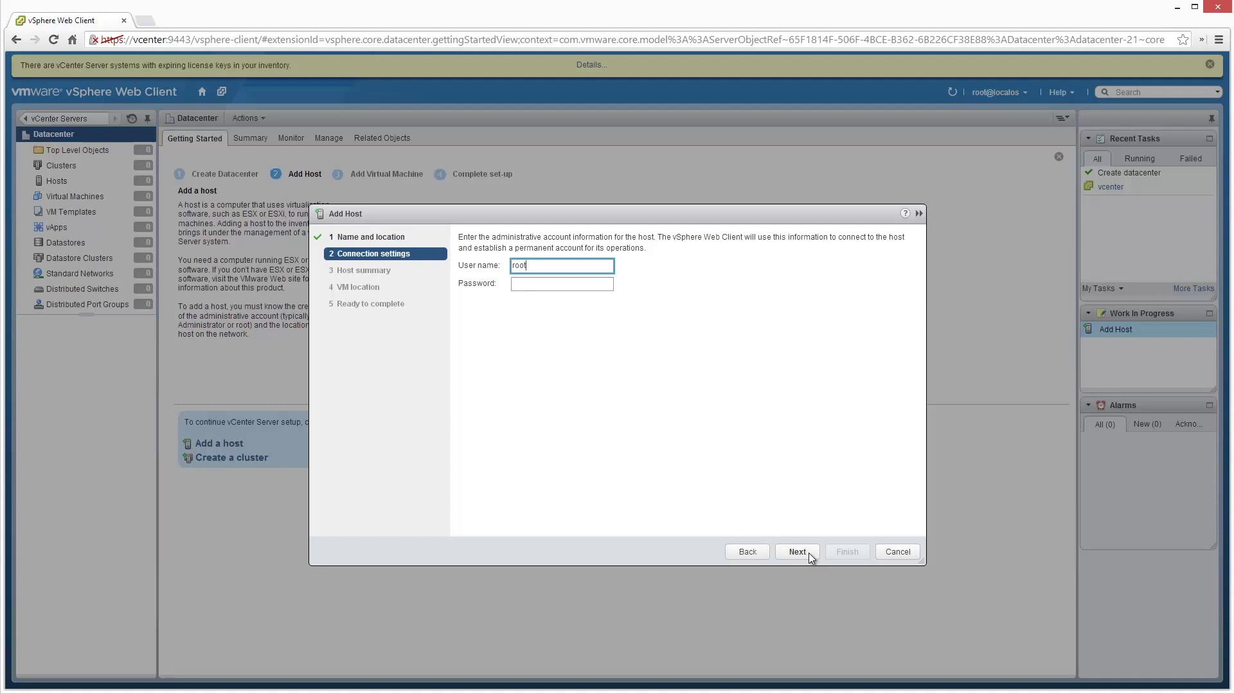
key("Tab")
type("********")
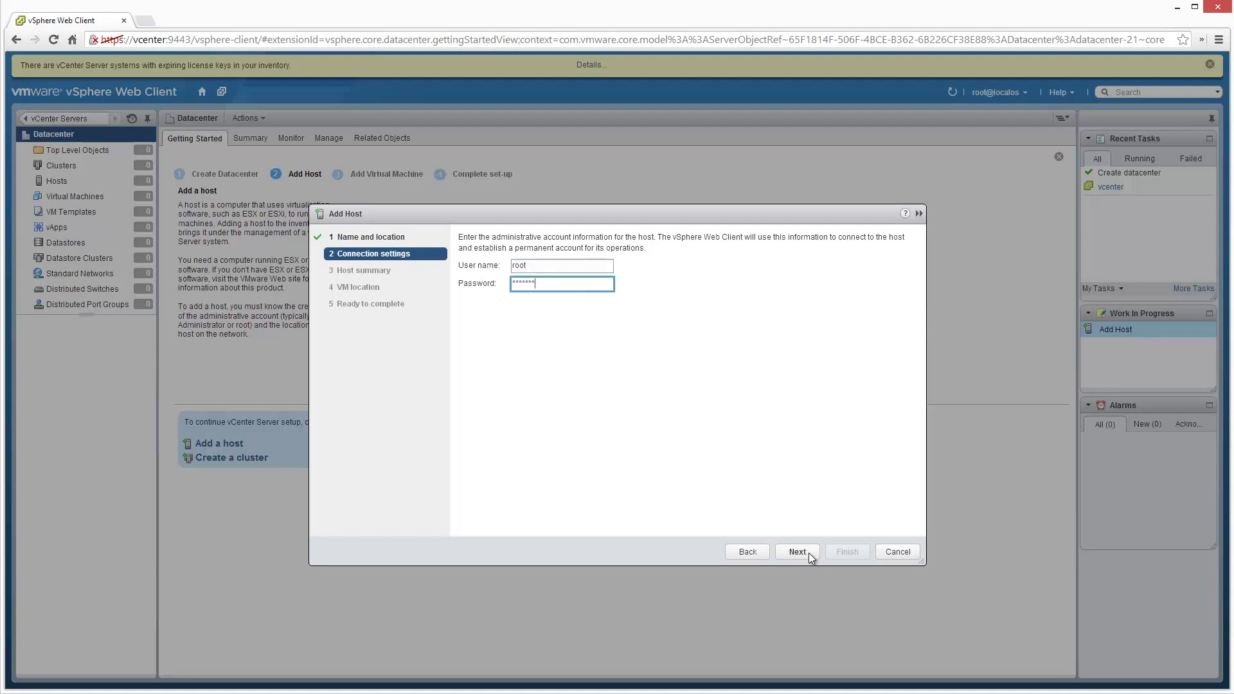
left_click(809, 553)
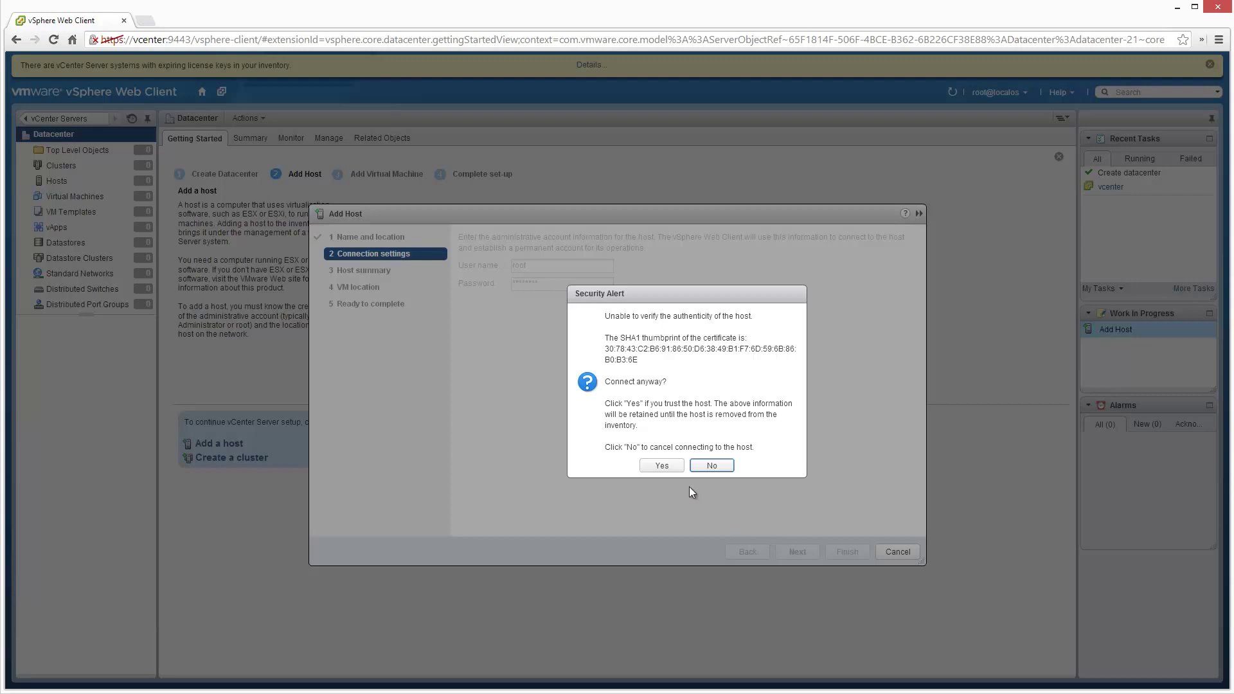
left_click(674, 469)
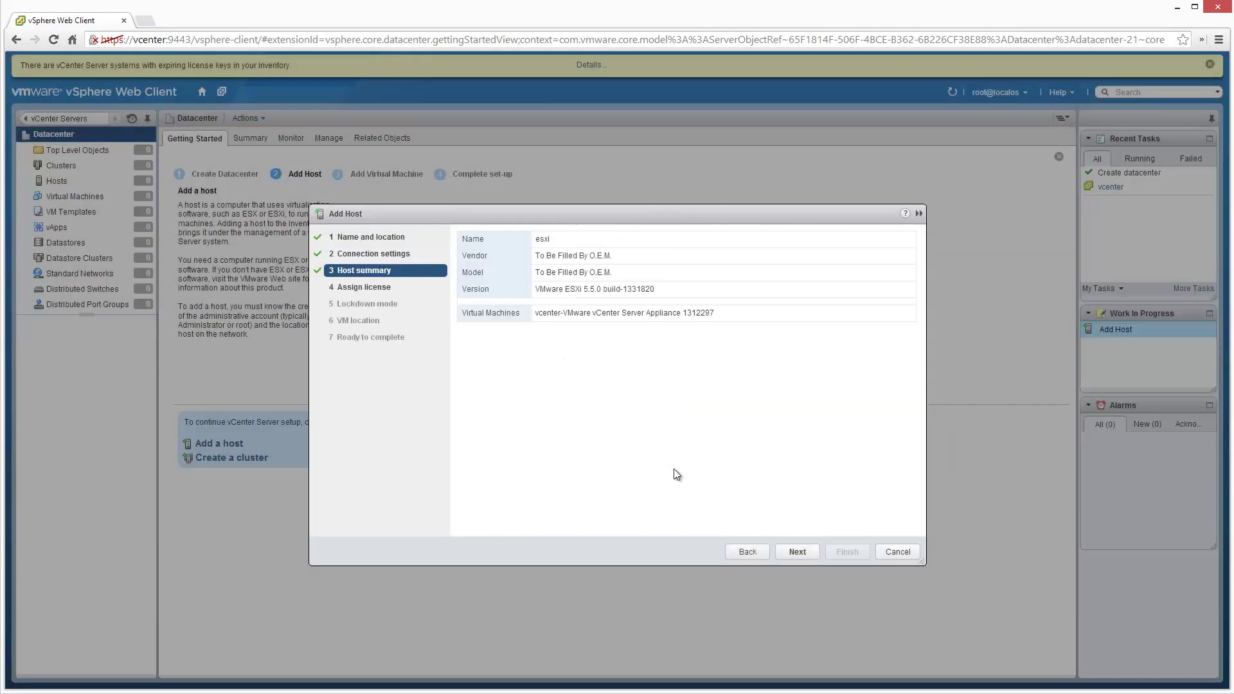
Keep evaluation licensing and lockdown mode disabled, place the host in Datacenter, and finish.
left_click(811, 553)
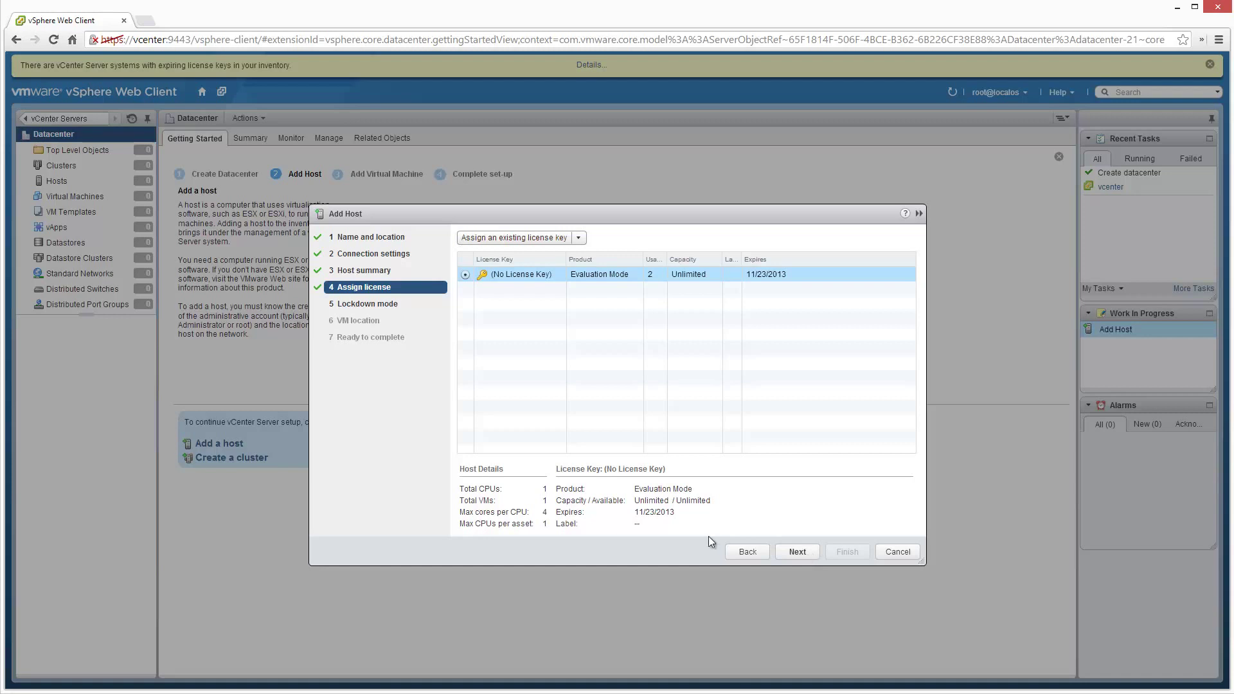
left_click(807, 554)
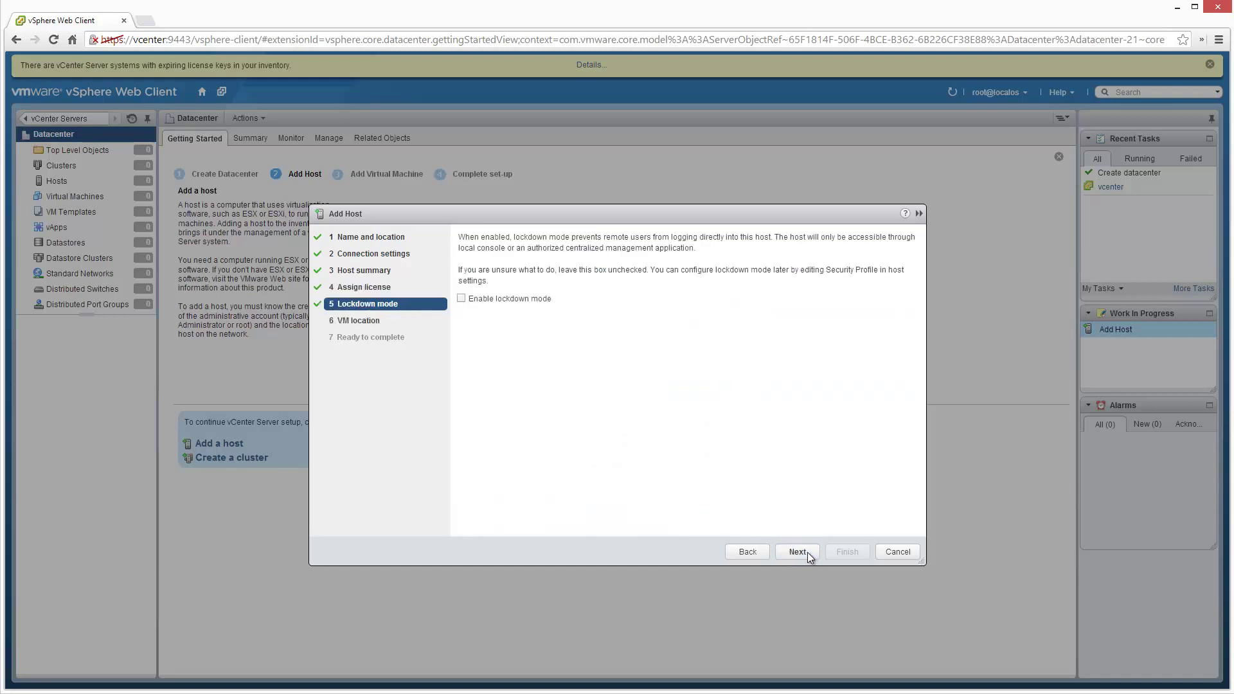
left_click(807, 552)
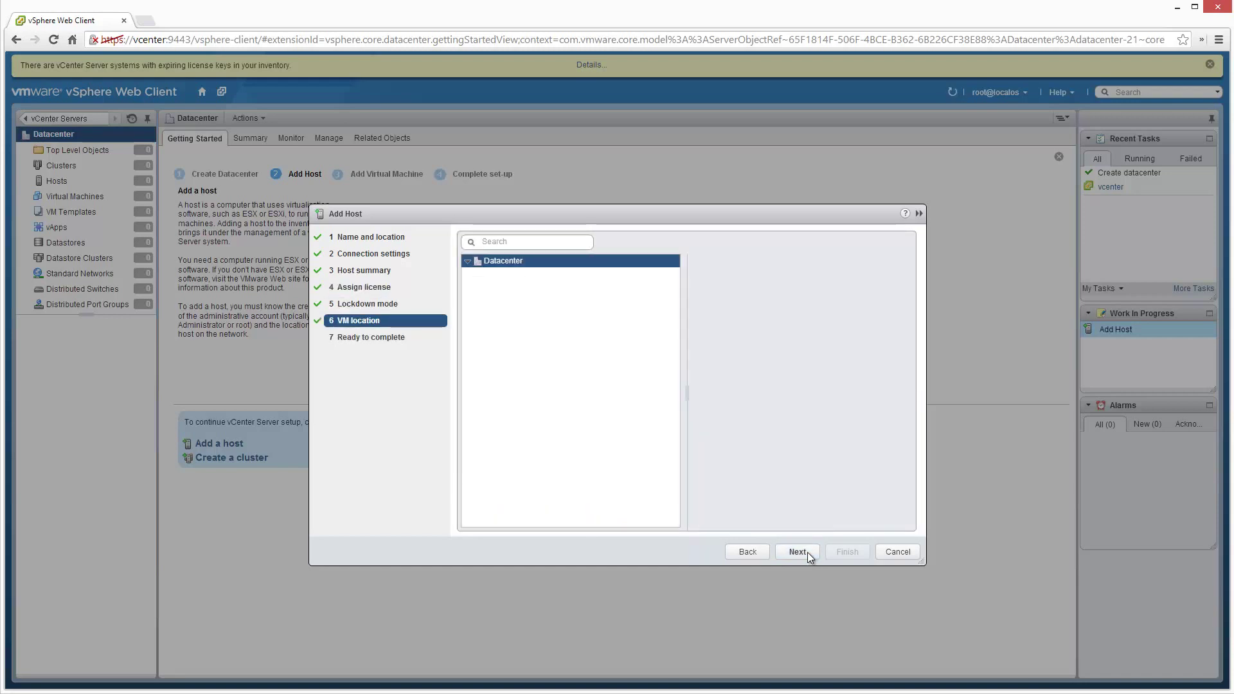
left_click(807, 553)
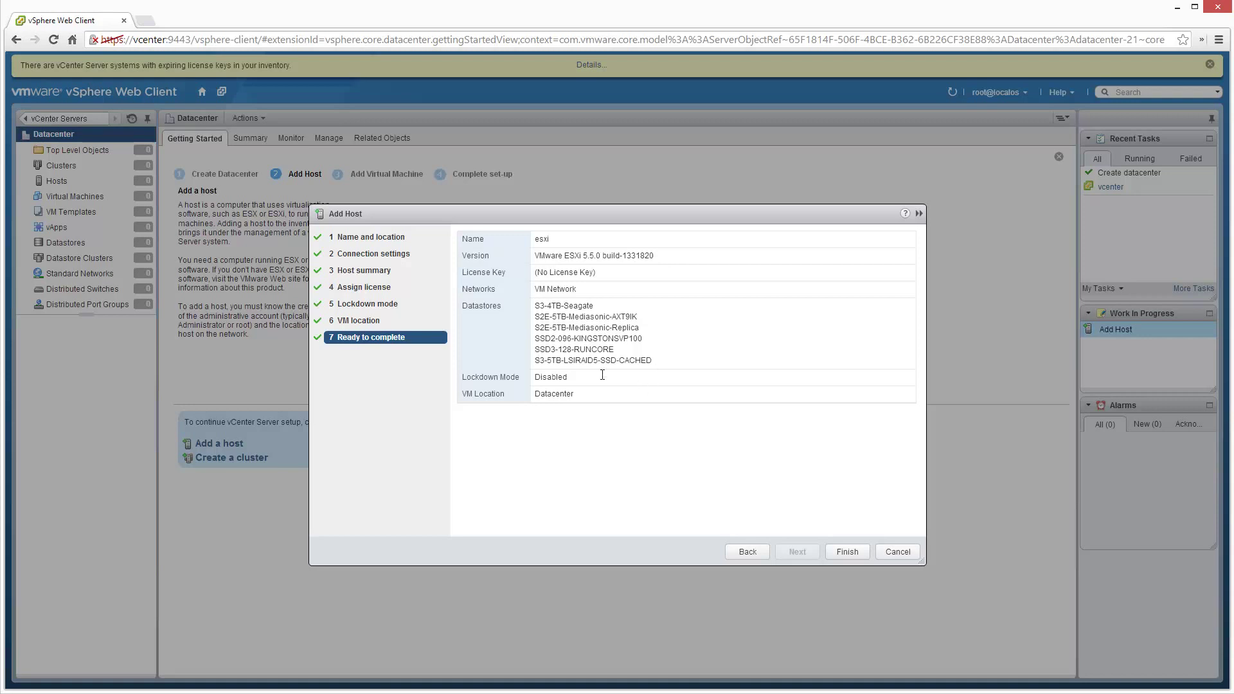
left_click(861, 556)
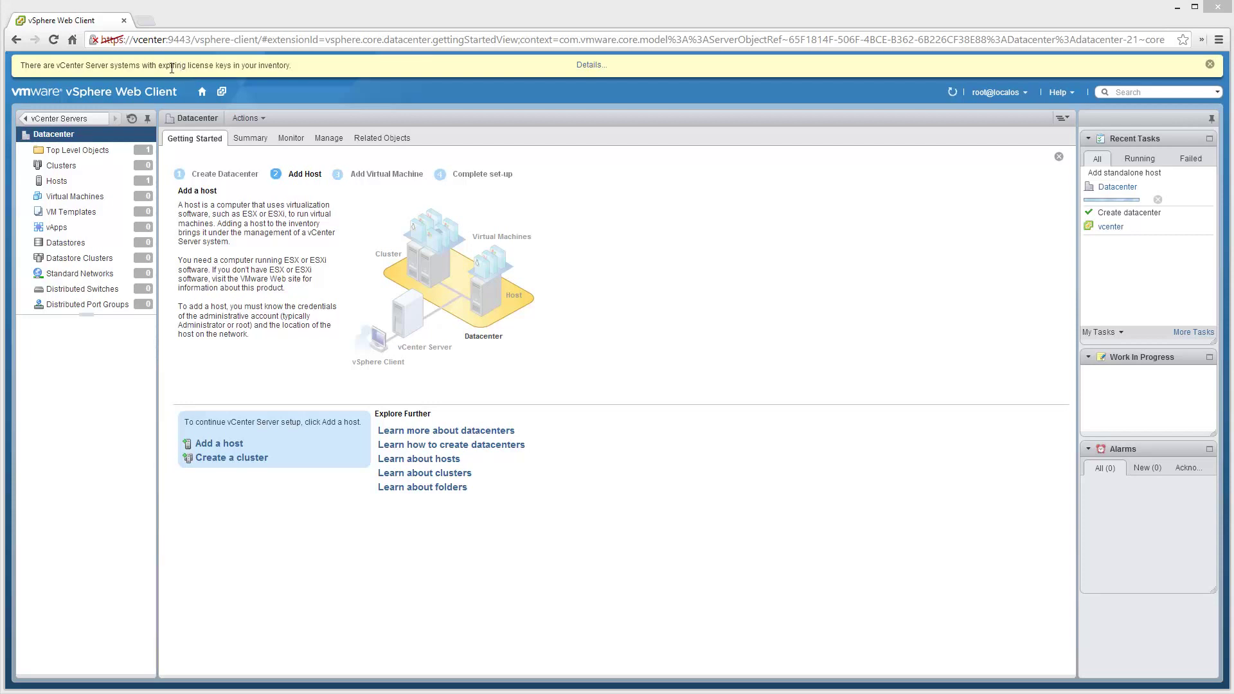
Review the expiring license key details, then dismiss the license warning banner.
left_click(591, 65)
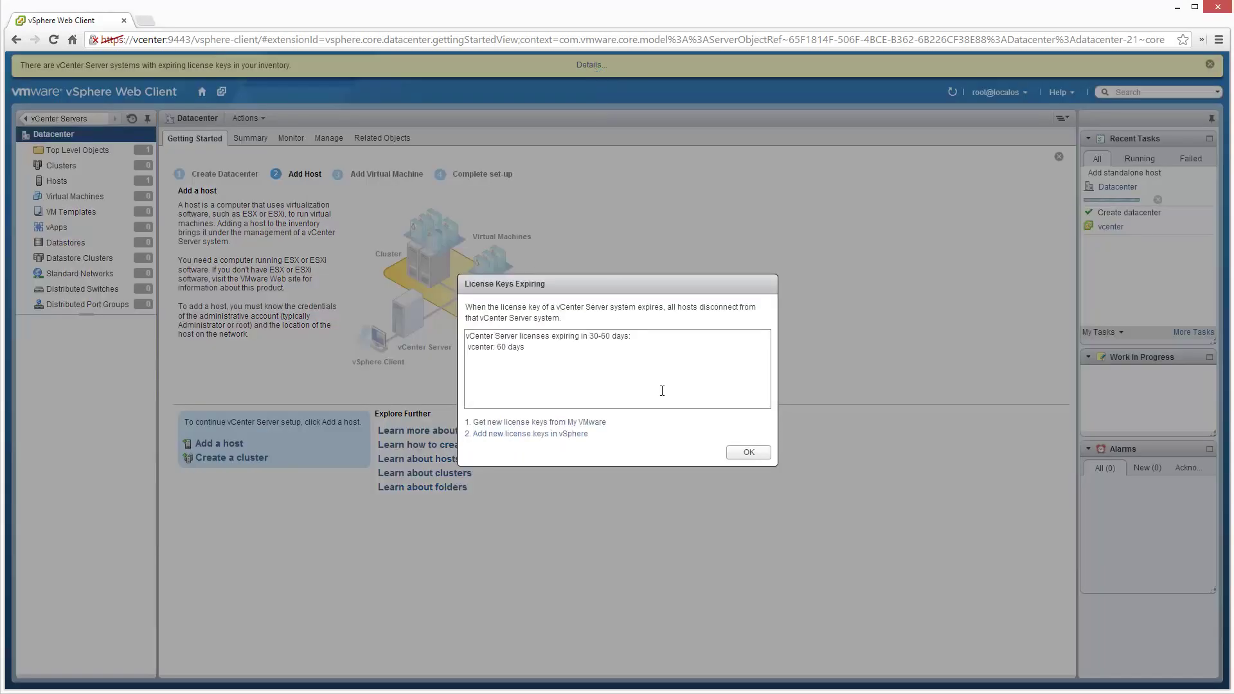
left_click(734, 453)
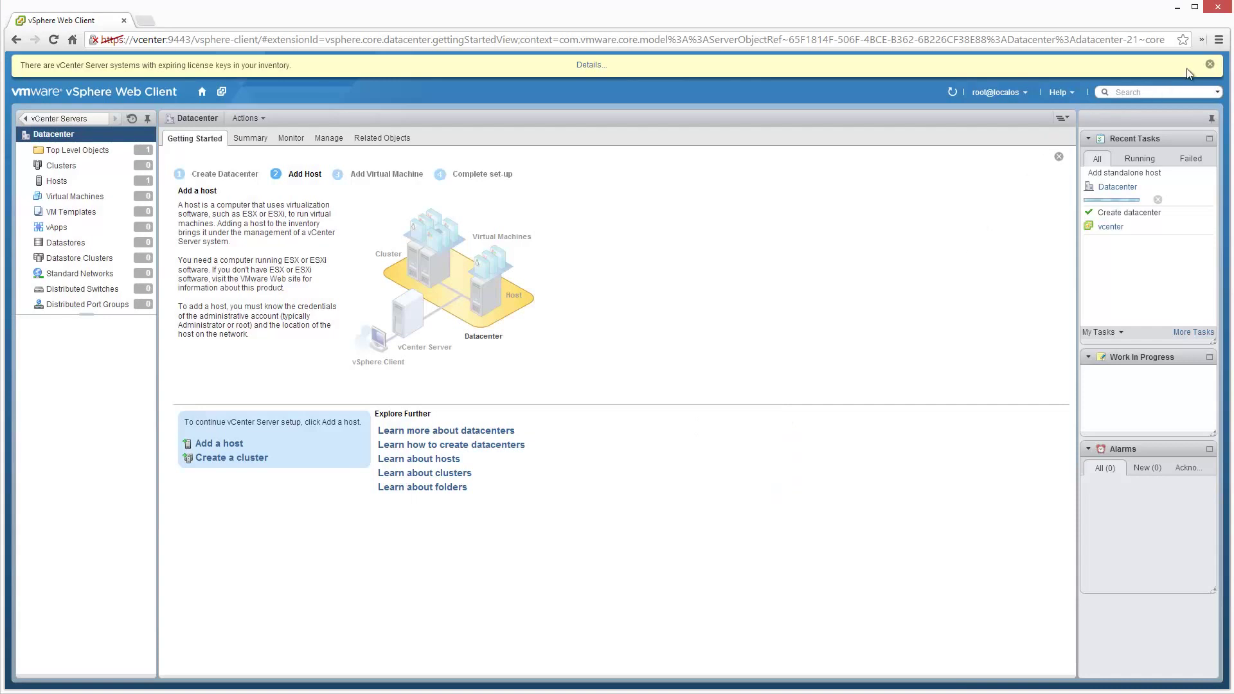
left_click(1210, 66)
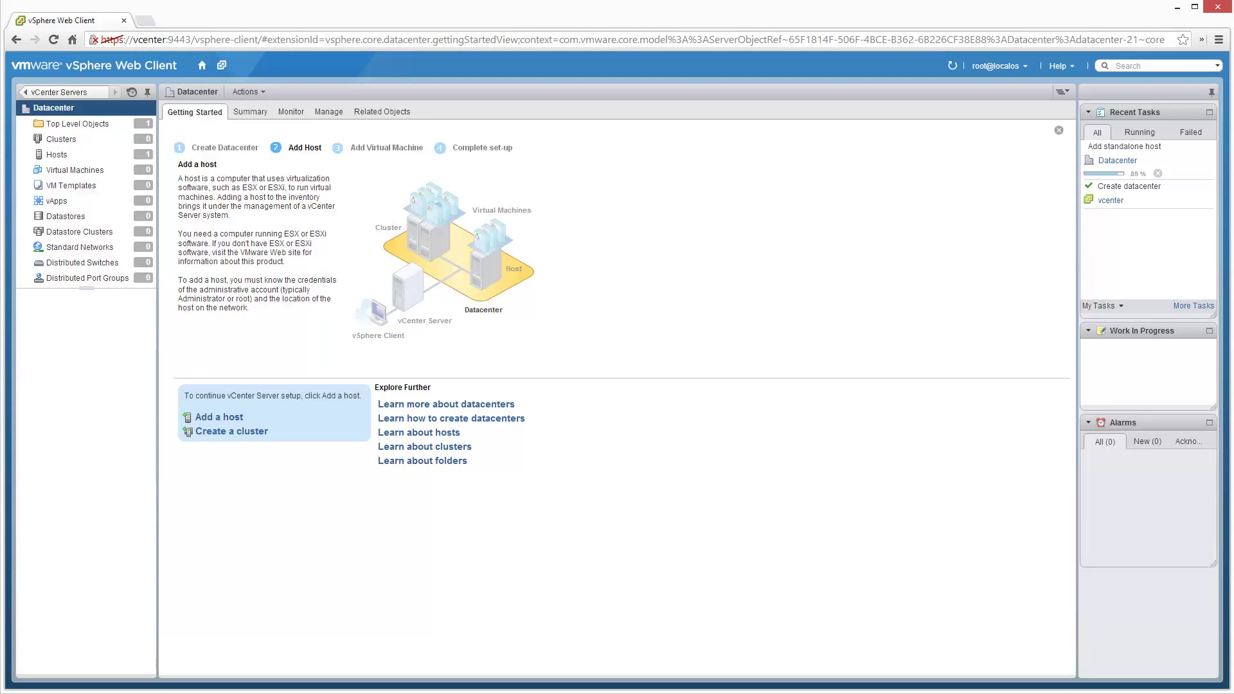
left_click(161, 693)
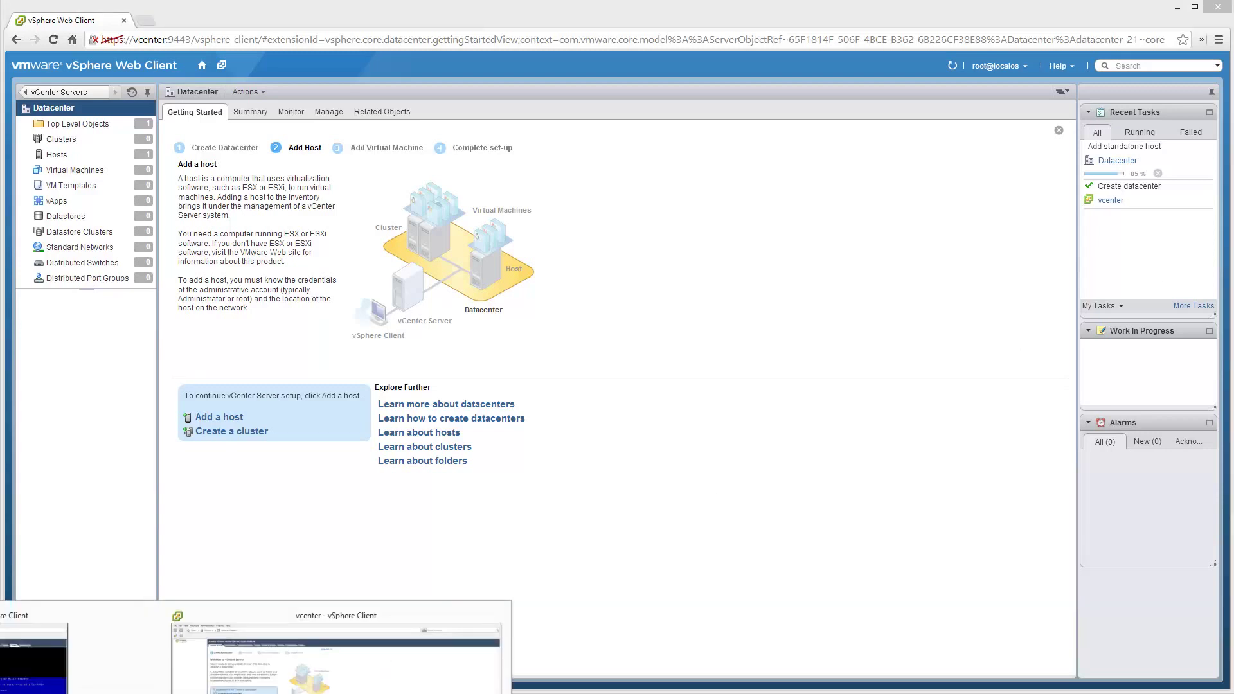
In the desktop vSphere Client, expand vcenter and Datacenter to confirm host esxi, then minimize it.
left_click(336, 649)
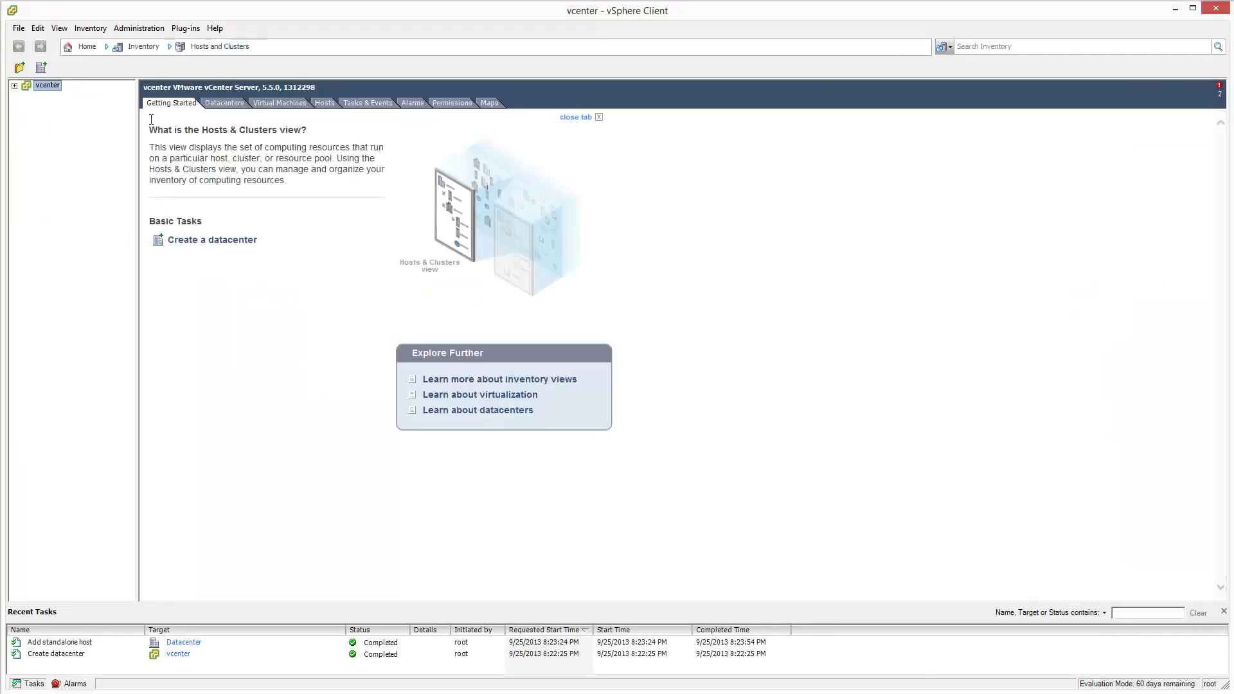
left_click(14, 85)
left_click(27, 96)
left_click(1175, 10)
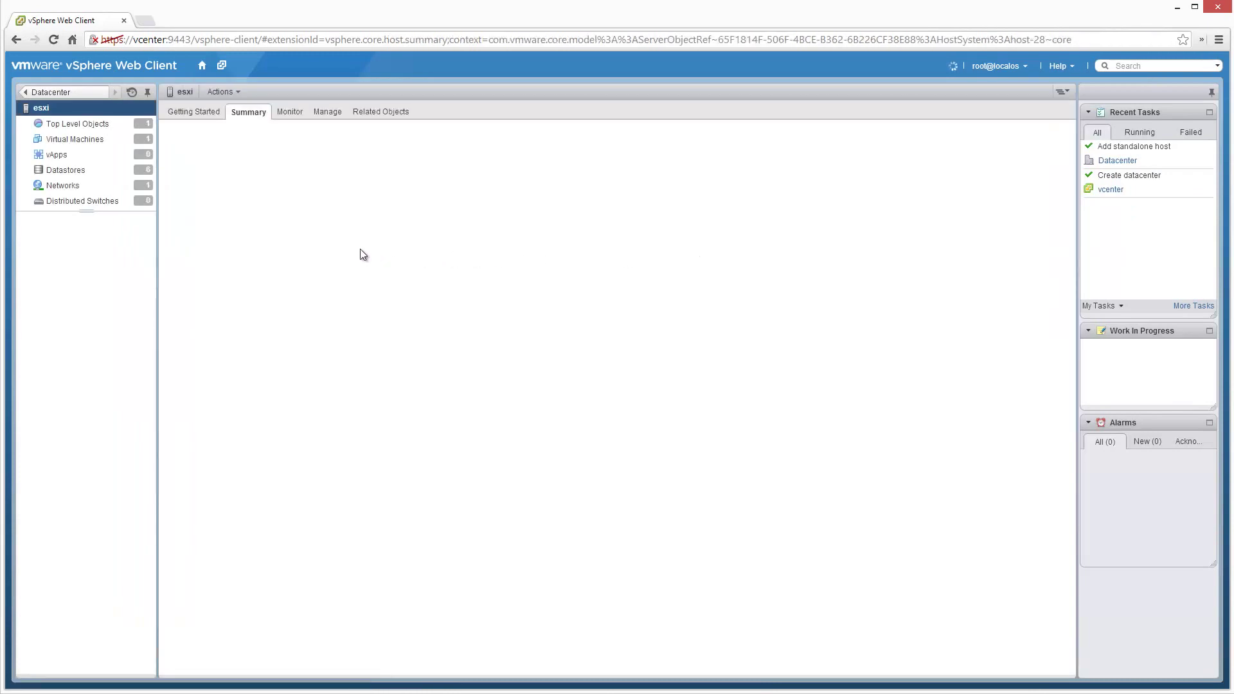
From Home > Hosts and Clusters, expand Datacenter and esxi and select the vCenter appliance VM.
left_click(202, 65)
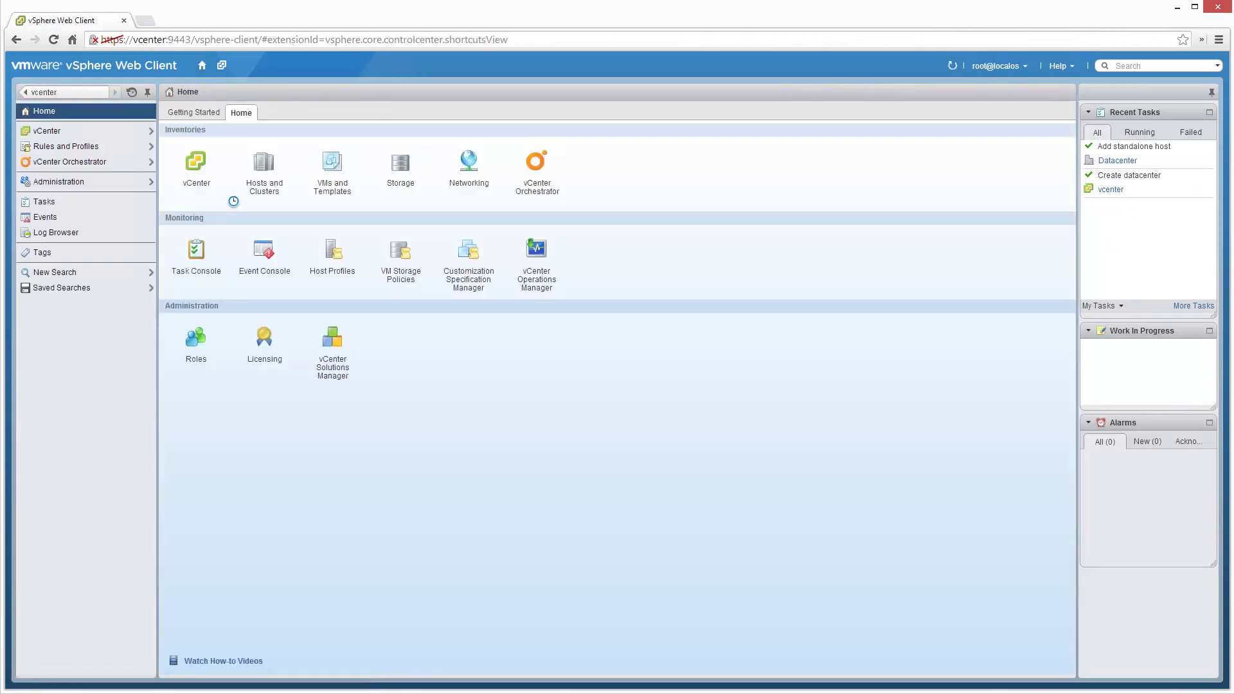
left_click(268, 187)
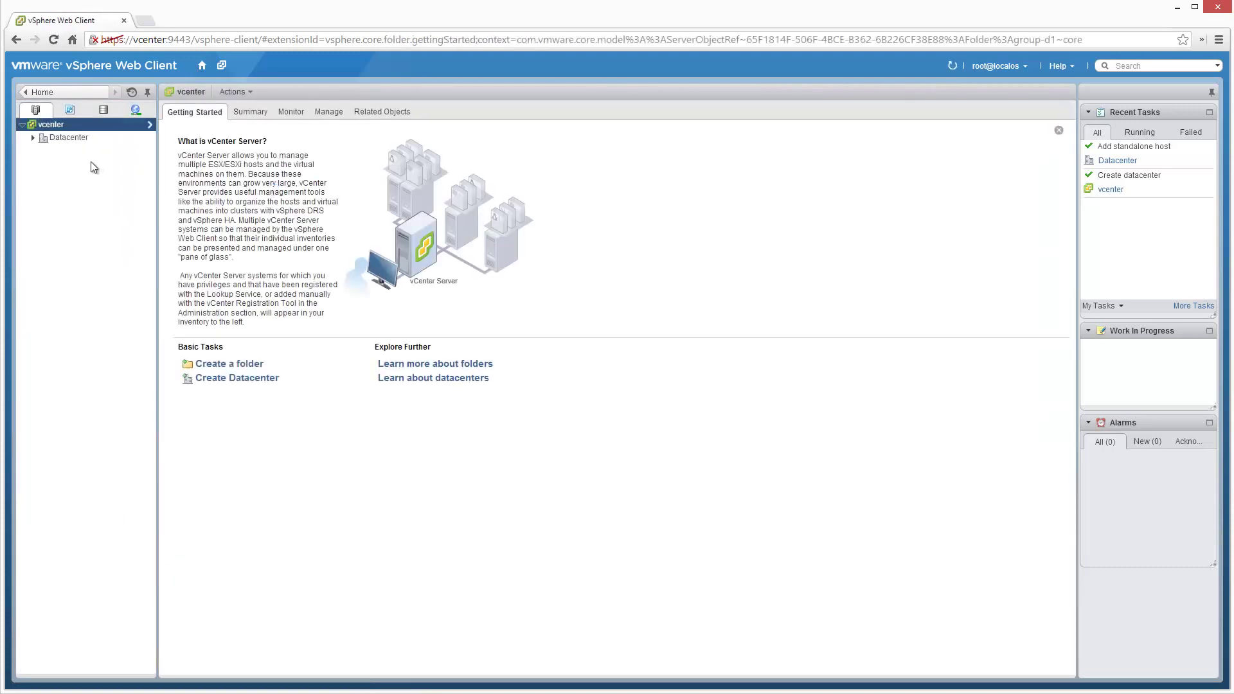
left_click(32, 138)
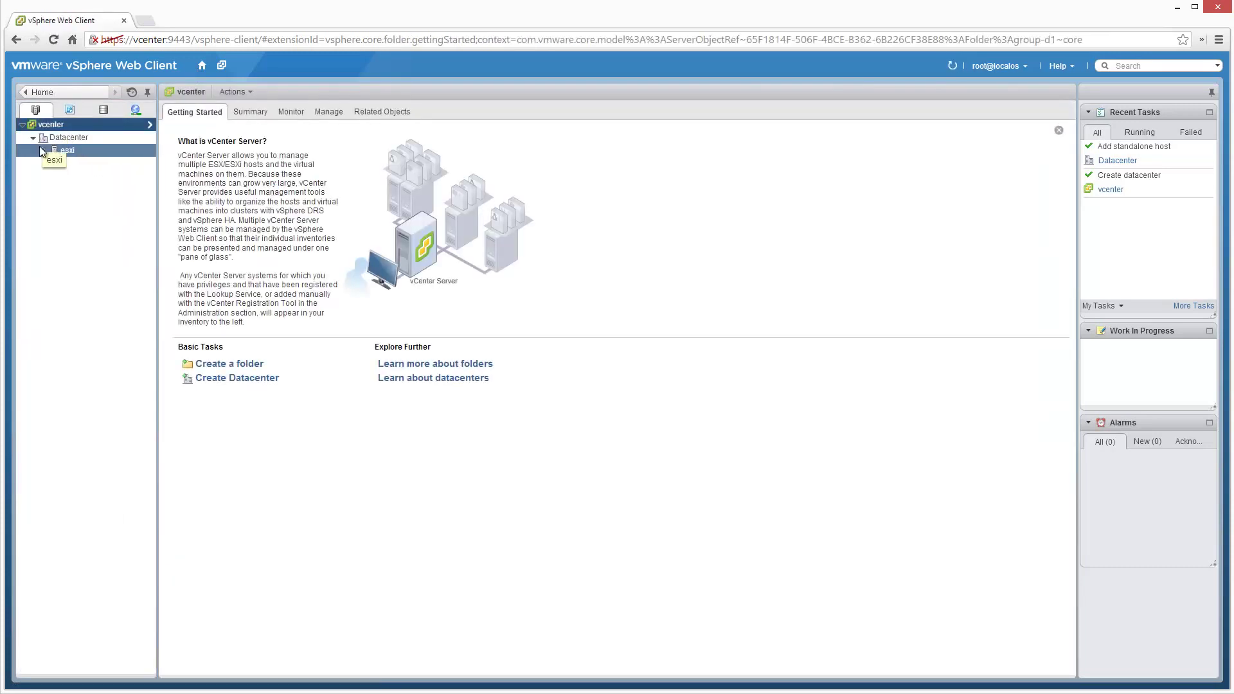
left_click(43, 151)
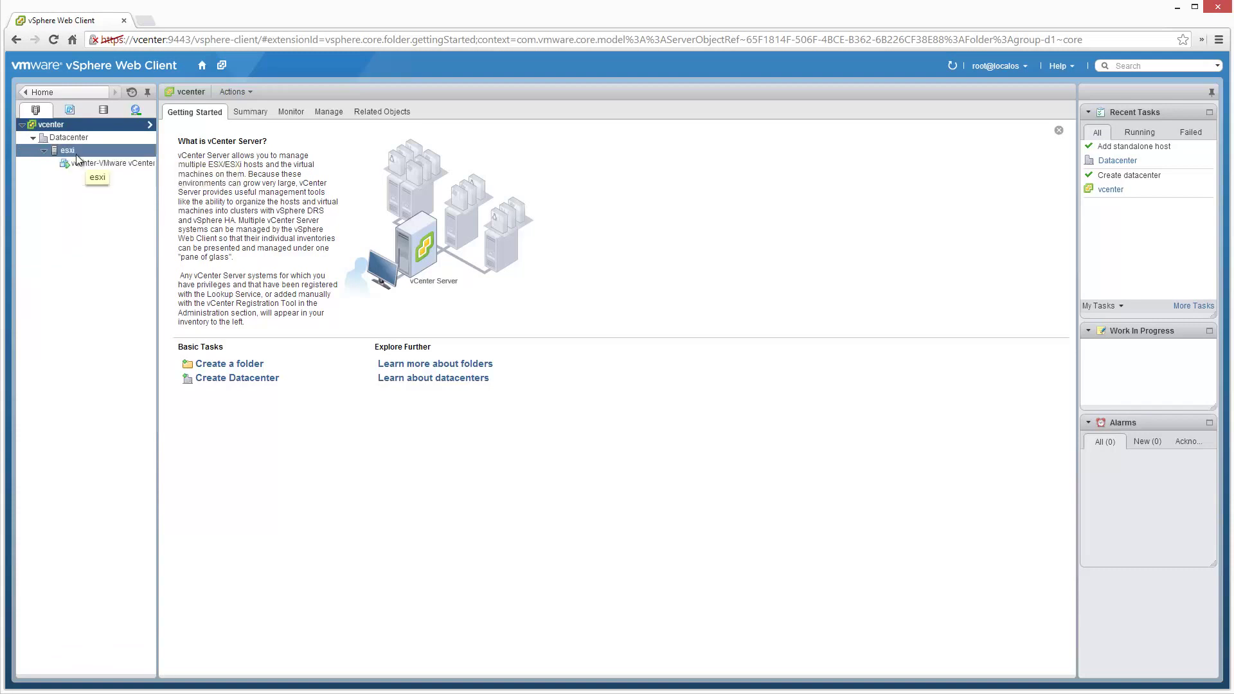
left_click(83, 162)
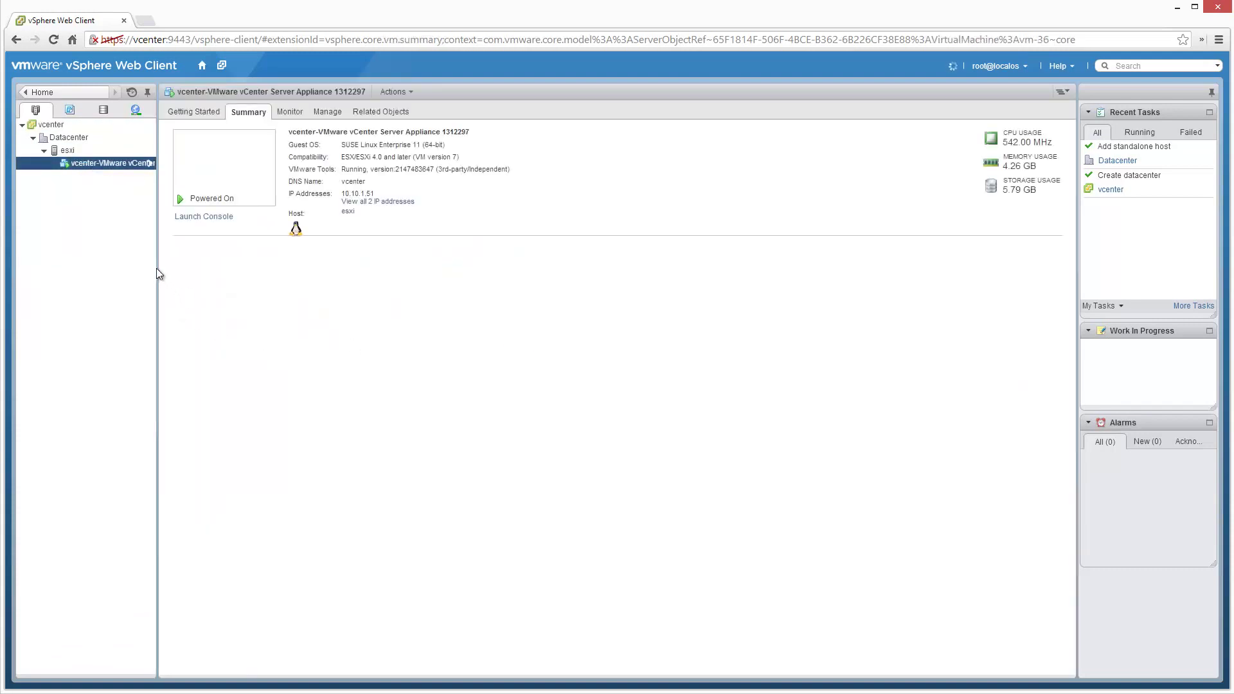
left_click_drag(159, 264, 263, 267)
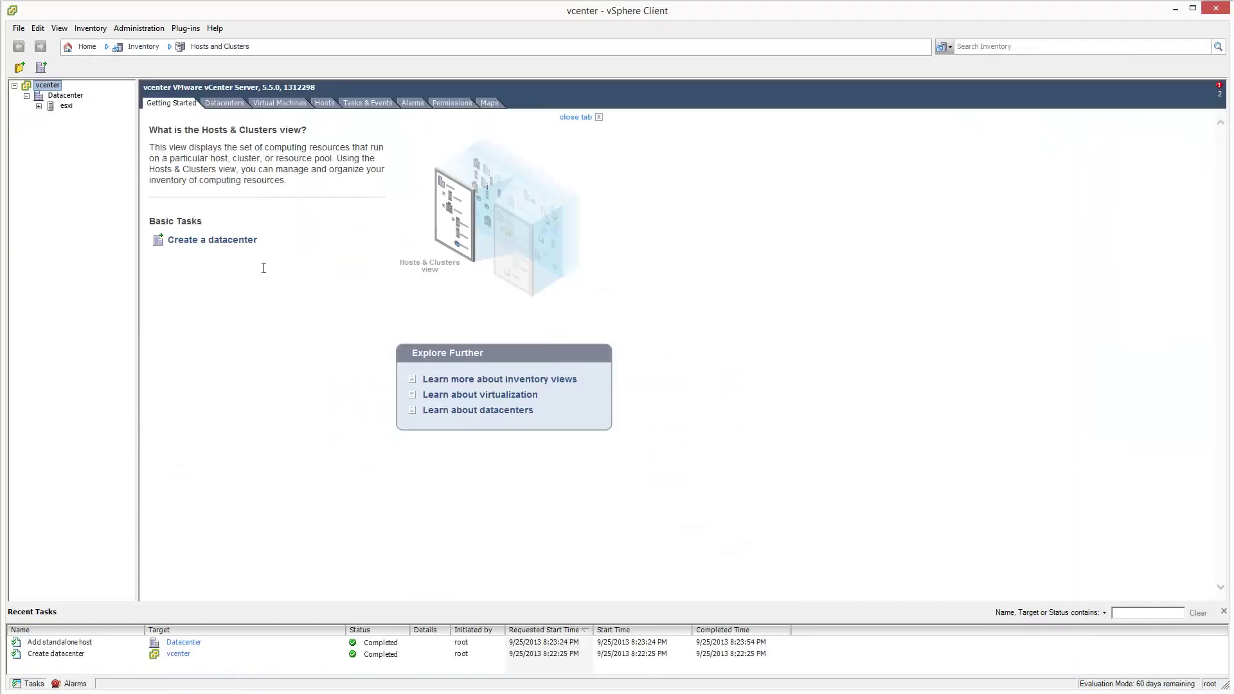
Select the vCenter Server Appliance VM under esxi, widen the tree pane, and view its Summary.
left_click(39, 105)
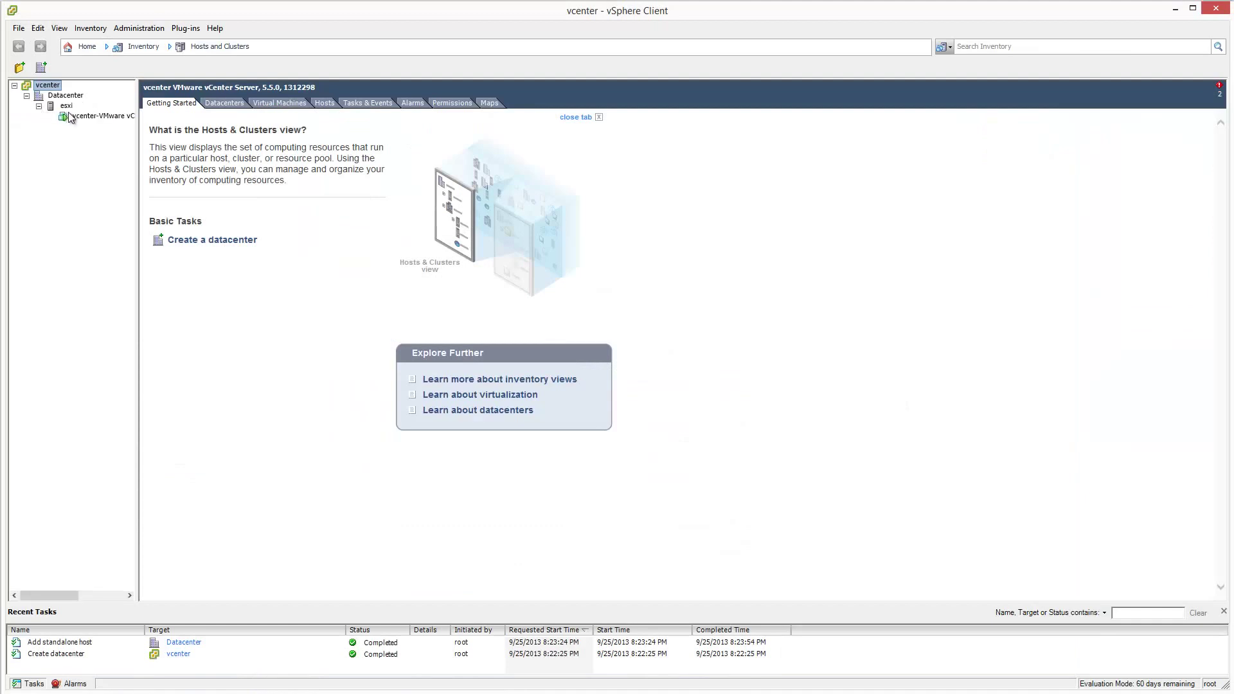
left_click(101, 118)
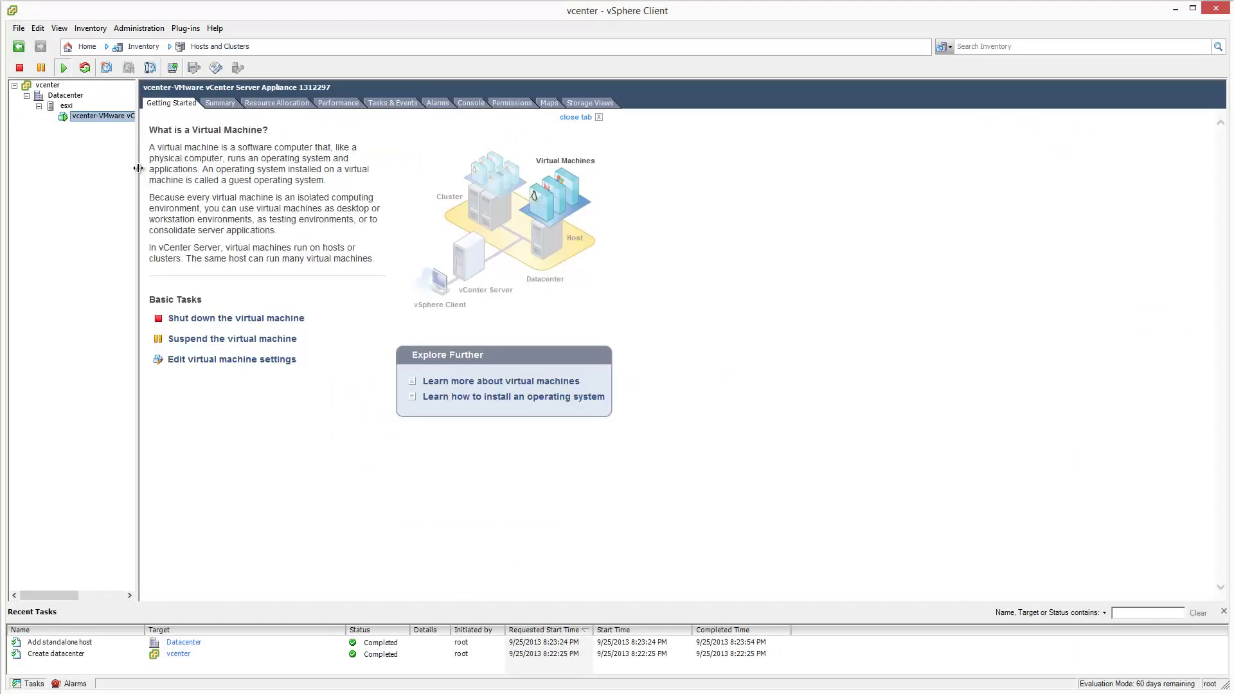
left_click_drag(139, 168, 190, 165)
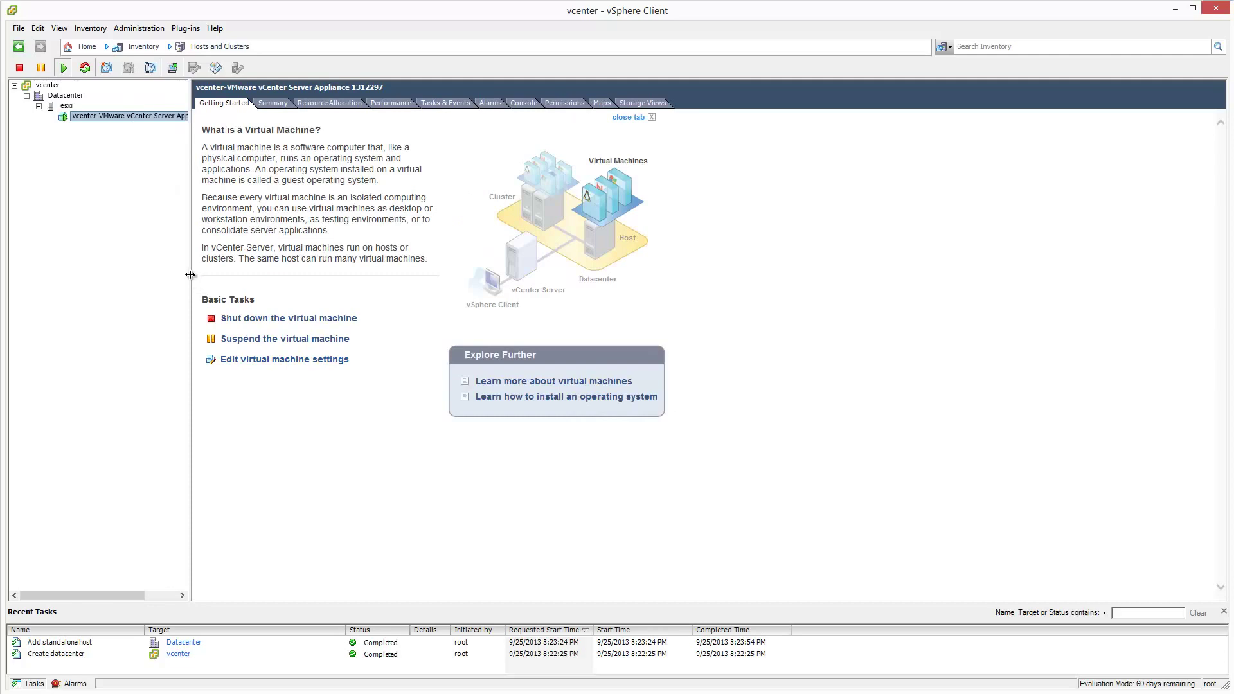
left_click_drag(243, 285, 259, 285)
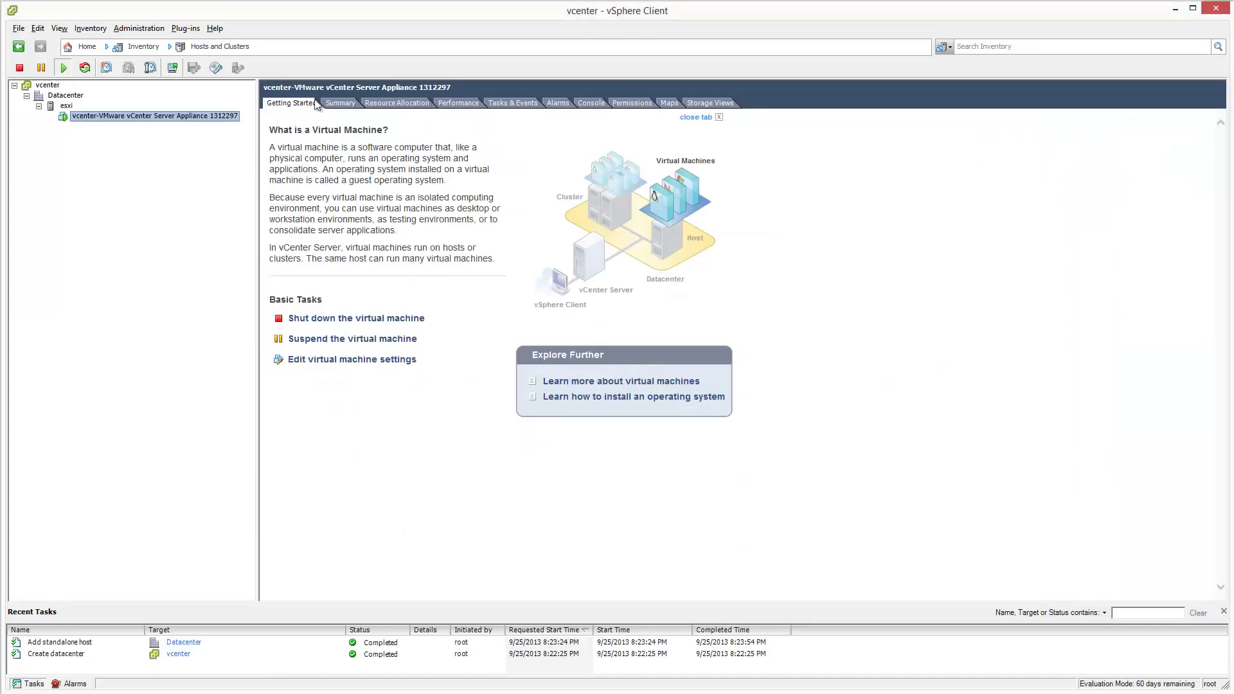
left_click(340, 103)
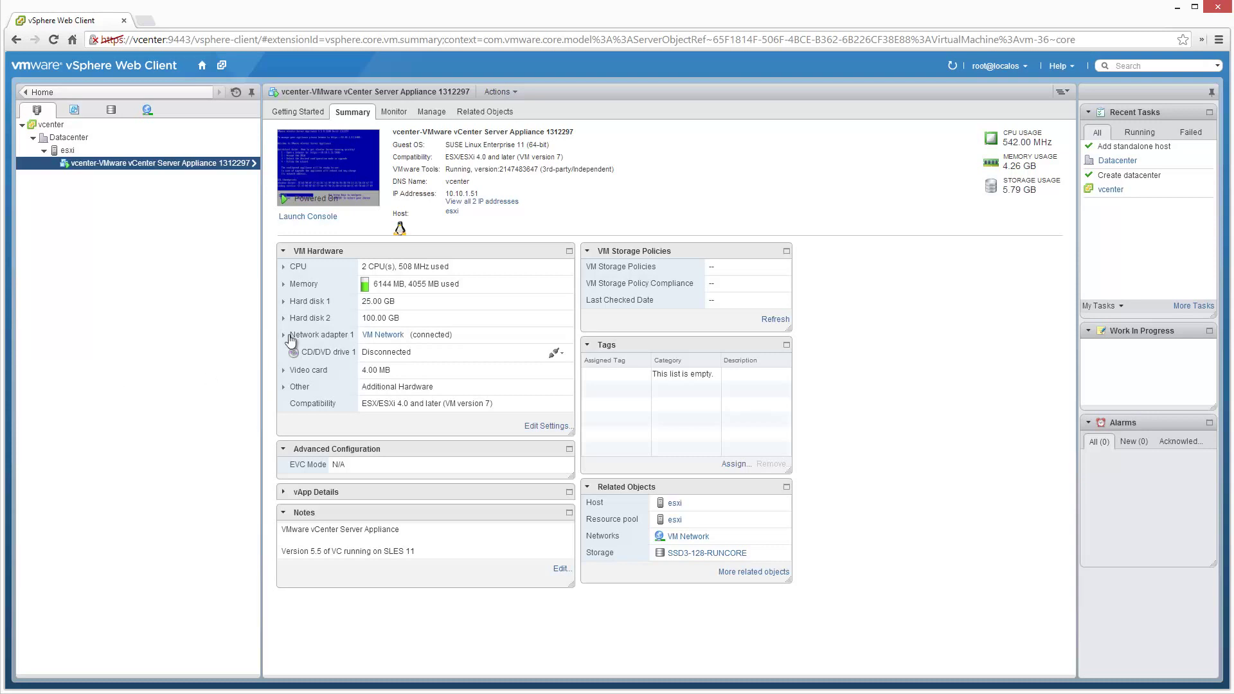
Inspect the appliance VM's hardware details, such as Compatibility, on its Summary tab.
mouse_move(489, 410)
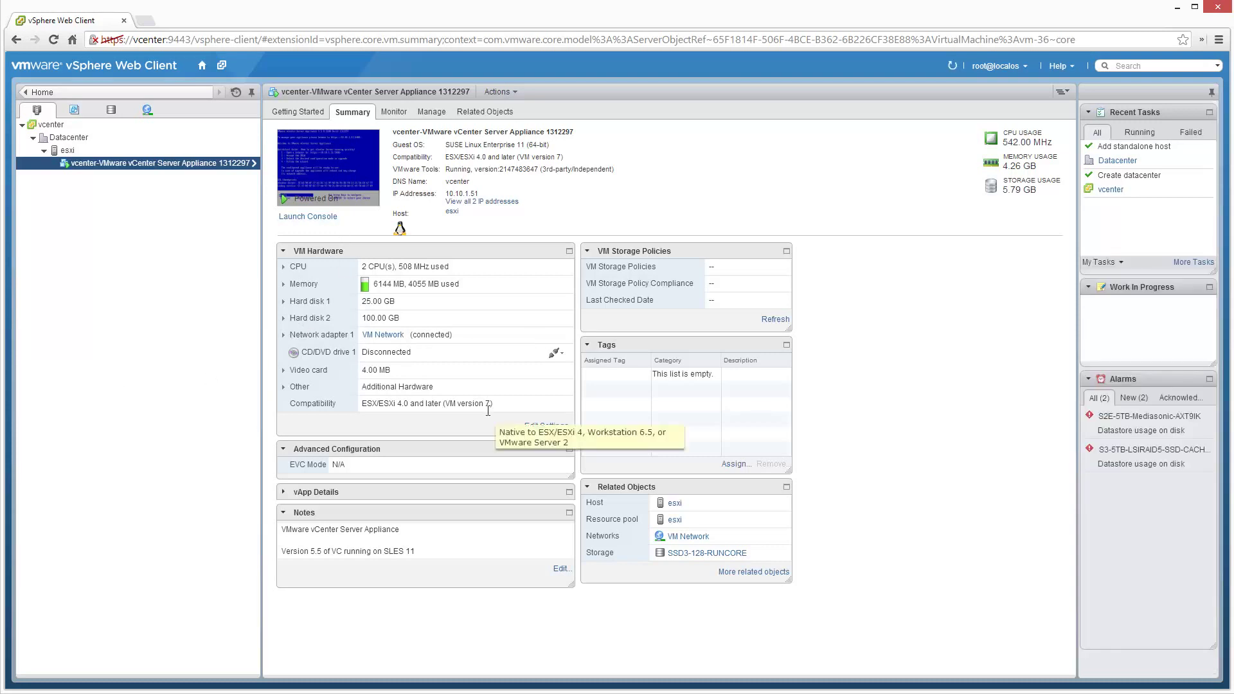